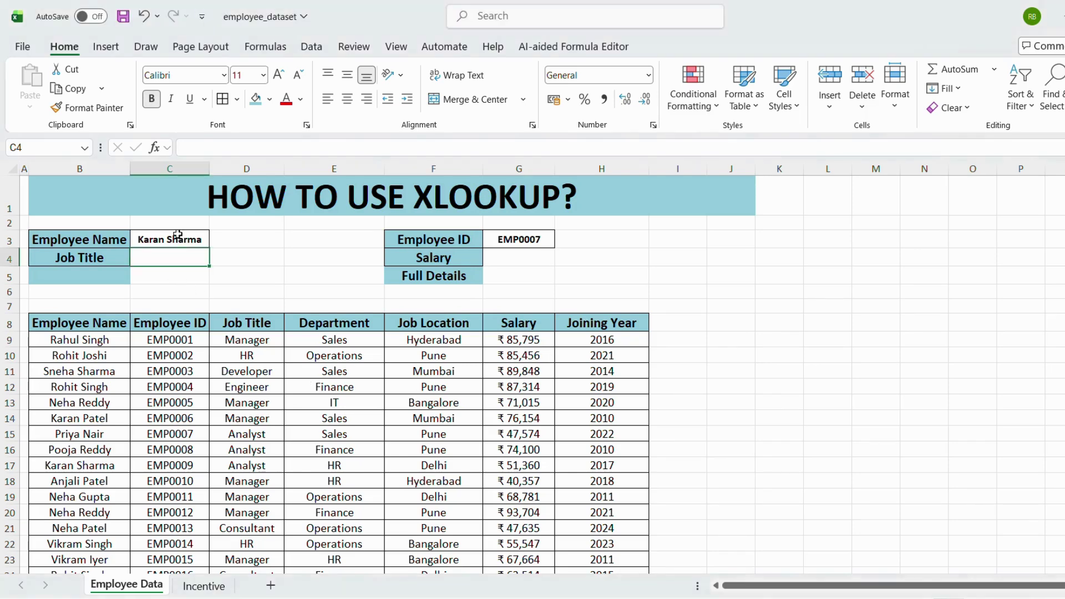
# Step: Examine the employee name and job title lookup cells and the employee records in the table below them
pyautogui.click(197, 240)
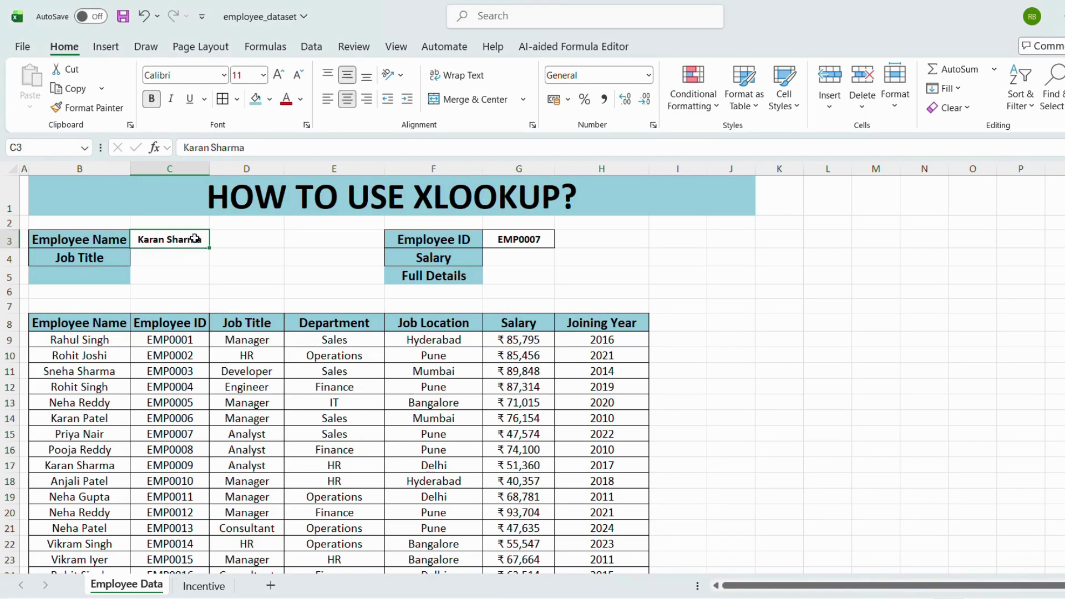
pyautogui.click(111, 258)
pyautogui.click(166, 263)
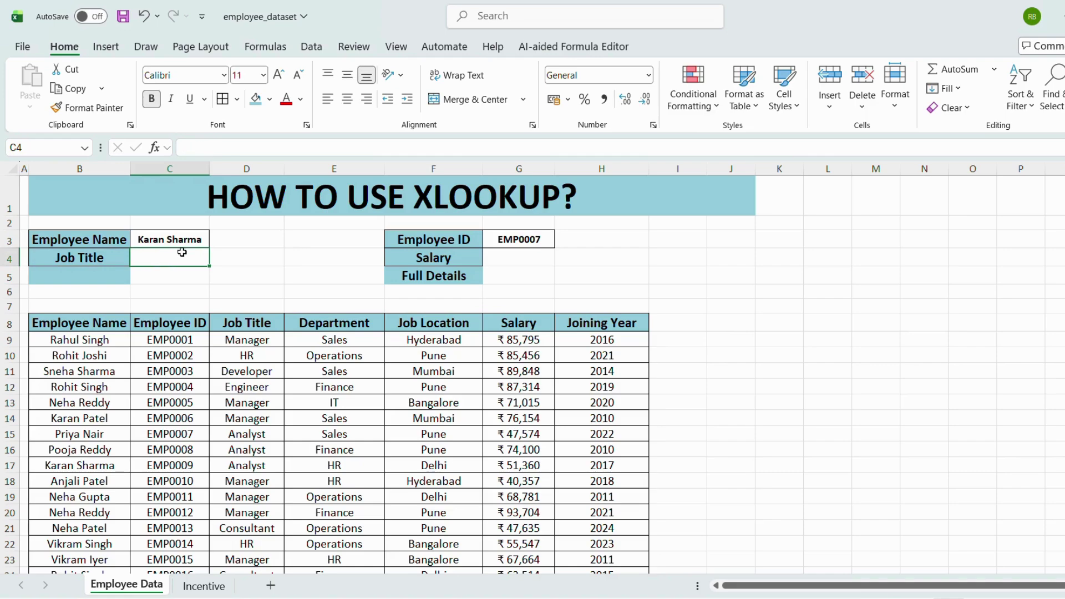
pyautogui.scroll(-2, 143, 366)
pyautogui.scroll(-1, 142, 381)
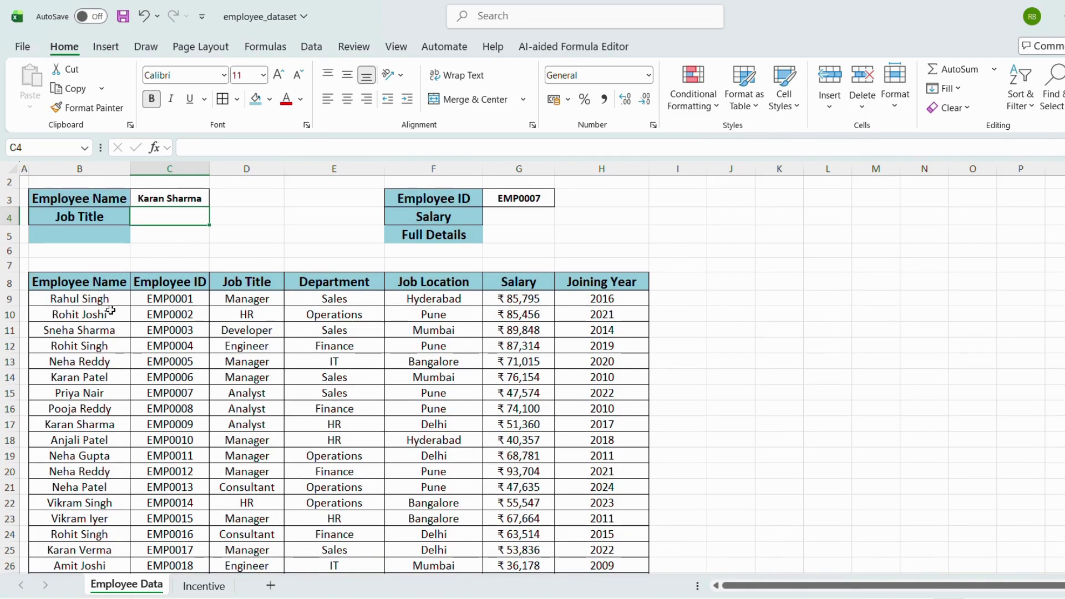
pyautogui.moveTo(107, 309); pyautogui.dragTo(493, 519)
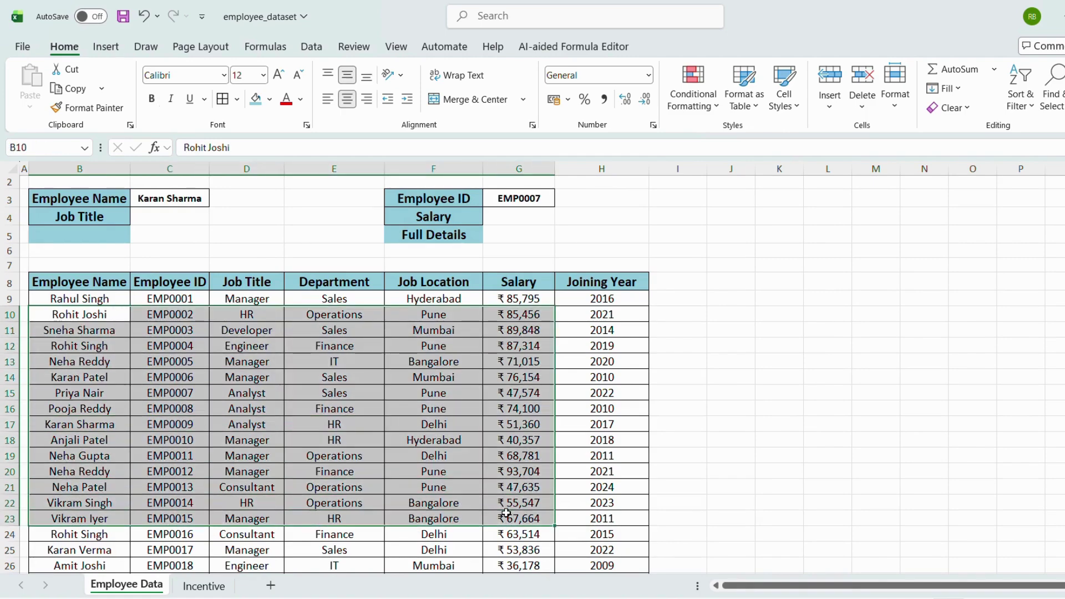
pyautogui.scroll(1, 480, 386)
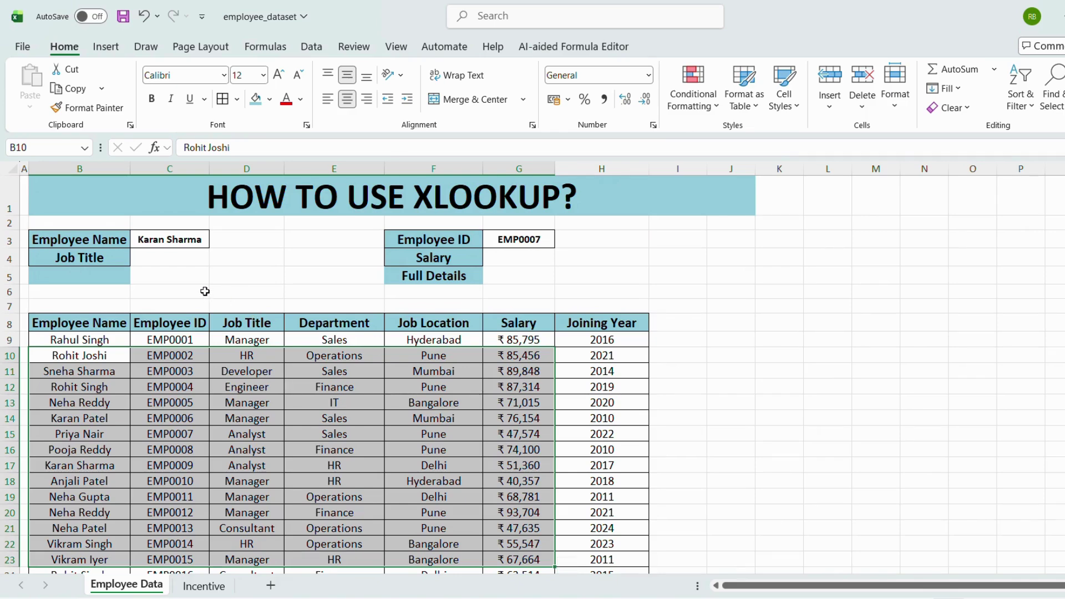
# Step: Start an XLOOKUP formula in C4 with C3 as the lookup value and the Employee Name column B8:B208 as the lookup array
pyautogui.click(153, 255)
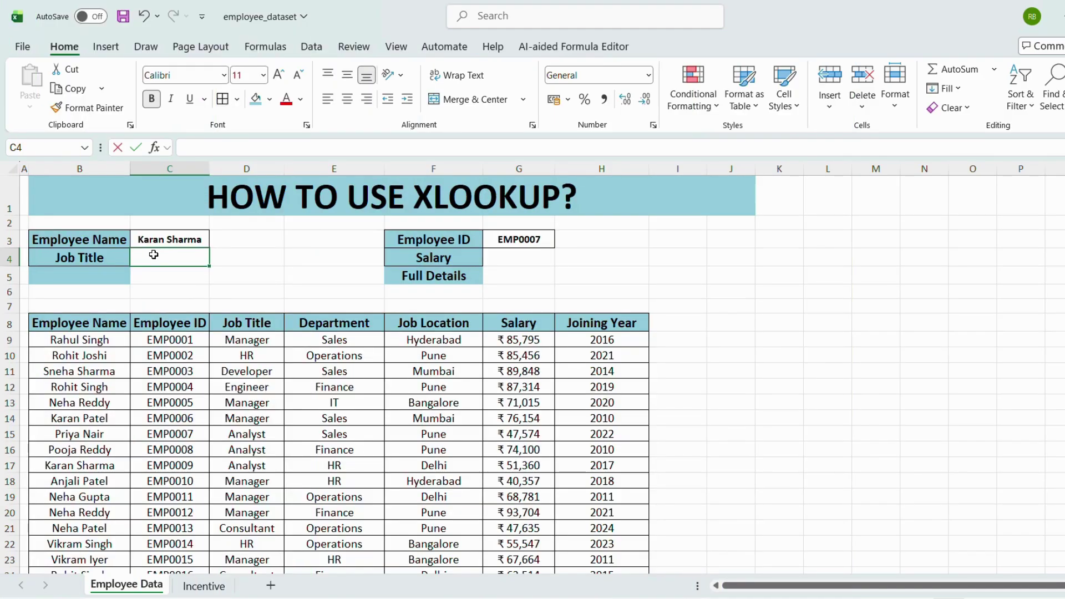
pyautogui.write('=XLOOKUP(')
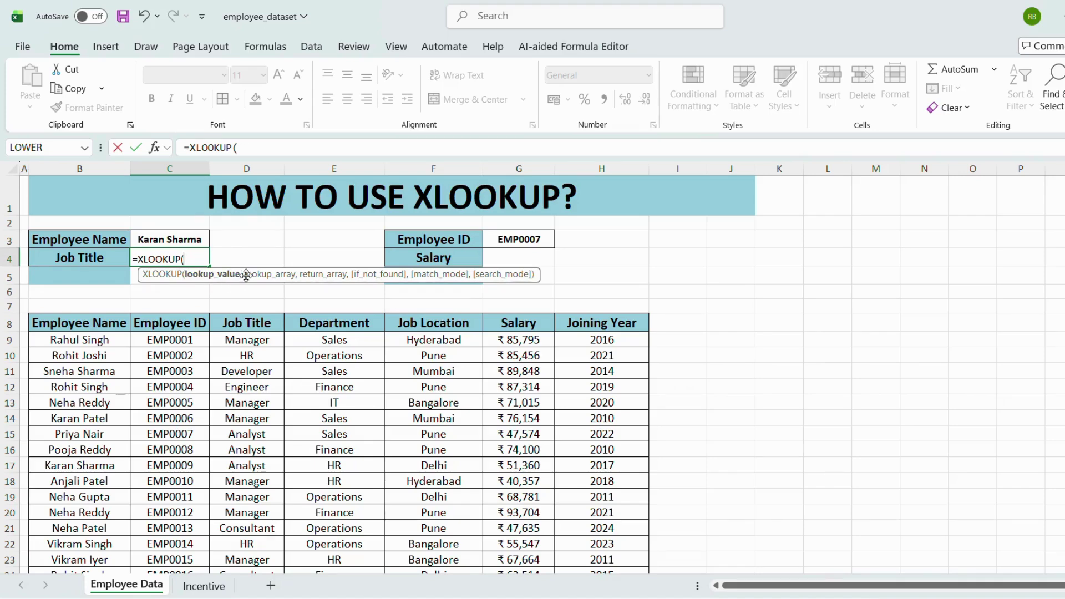
pyautogui.click(176, 240)
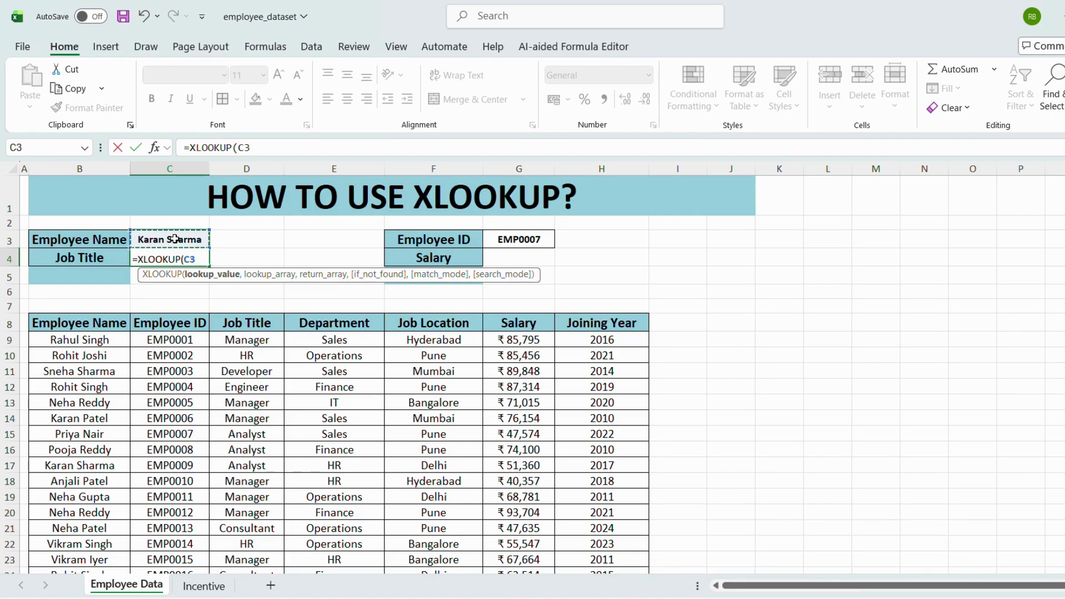
pyautogui.write(',')
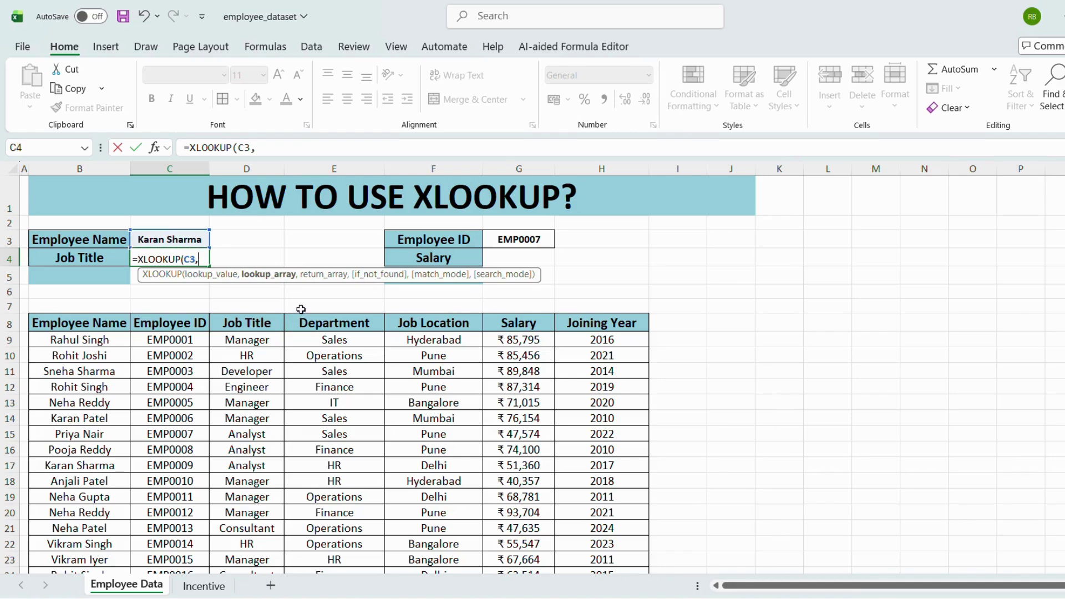
pyautogui.click(113, 329)
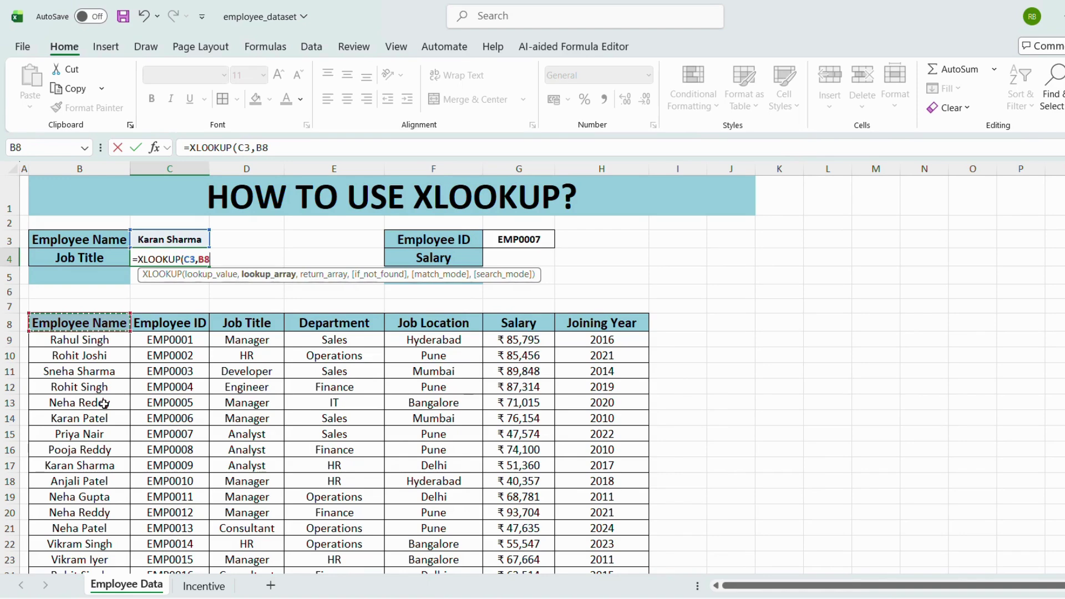
pyautogui.hotkey('ctrl', 'shift', 'Down')
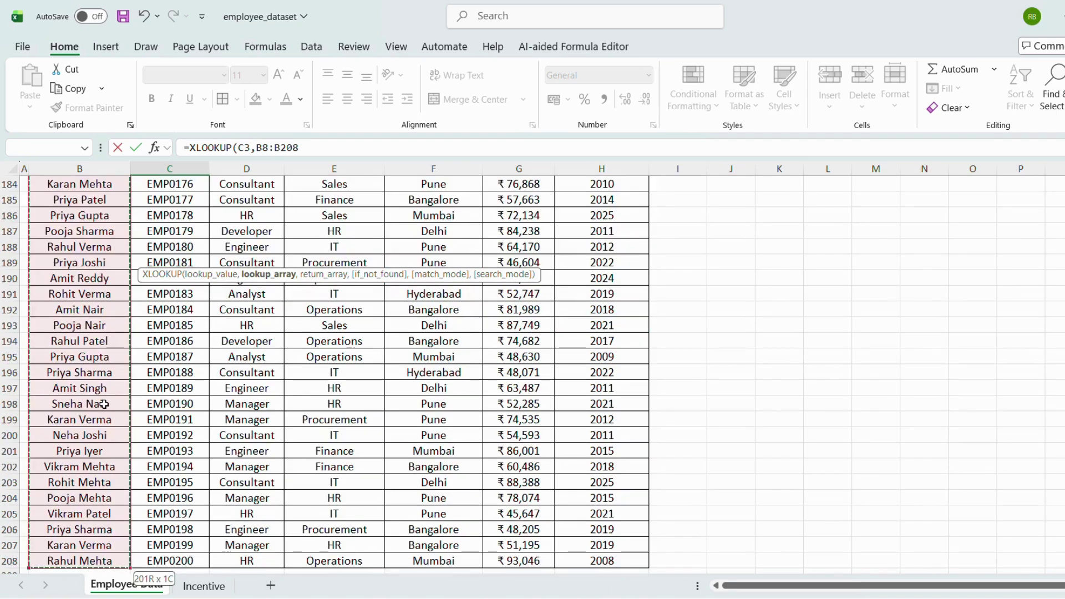
pyautogui.write(',')
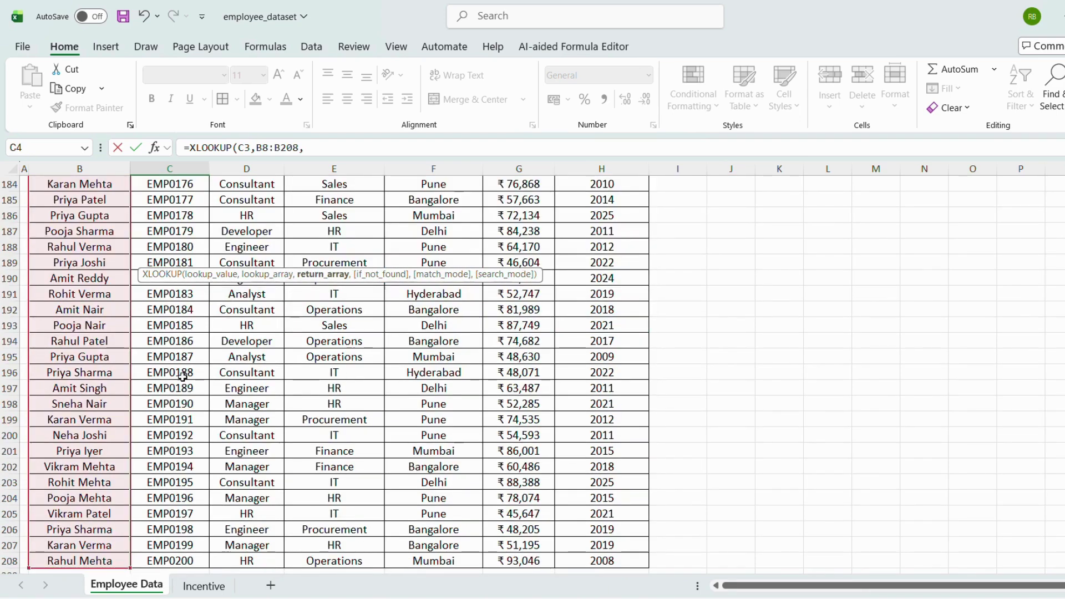
pyautogui.hotkey('ctrl', 'BackSpace')
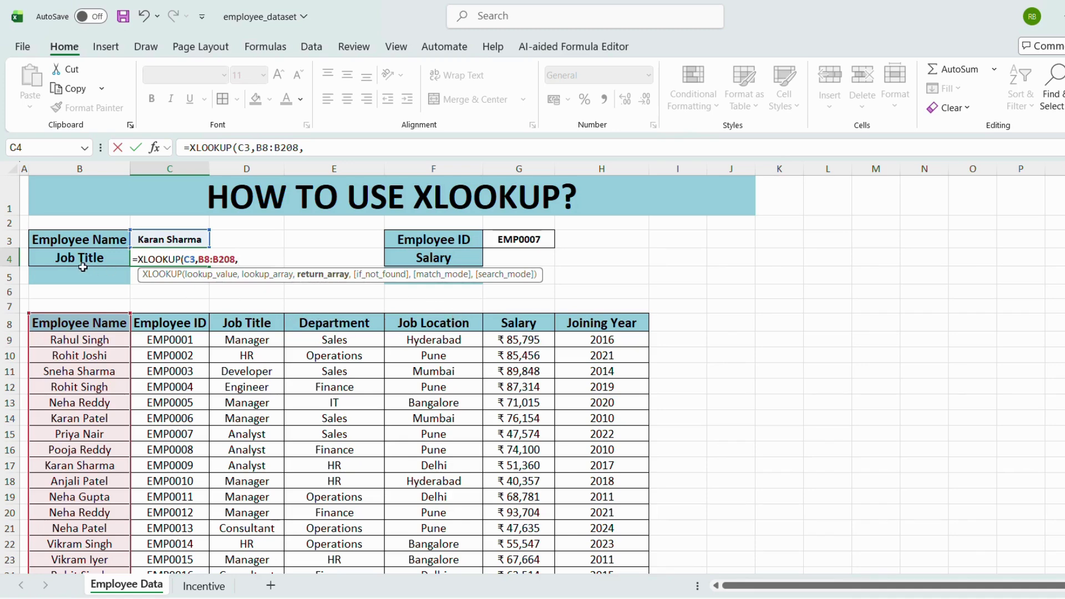
# Step: Complete the C4 XLOOKUP formula with the Job Title column D8:D208 as the return array
pyautogui.click(265, 326)
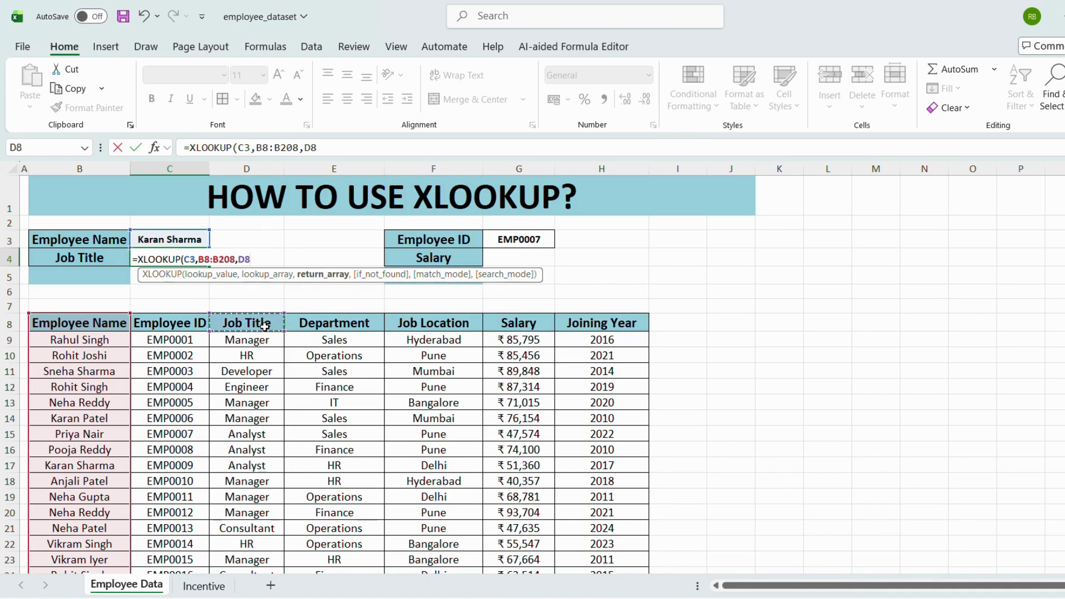
pyautogui.hotkey('ctrl', 'shift', 'Down')
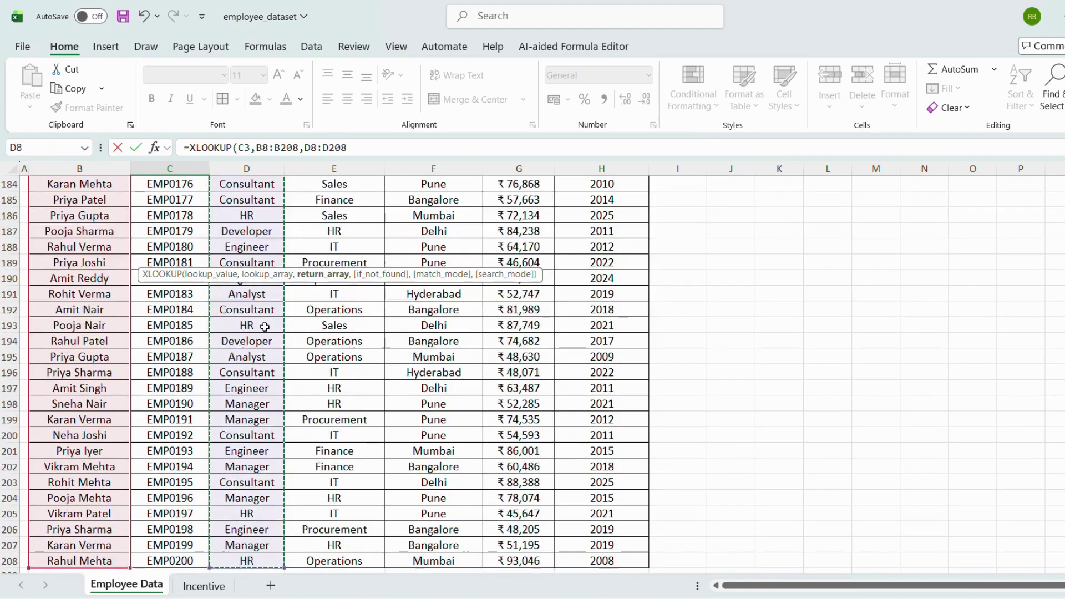
pyautogui.scroll(20, 264, 326)
pyautogui.scroll(20, 265, 326)
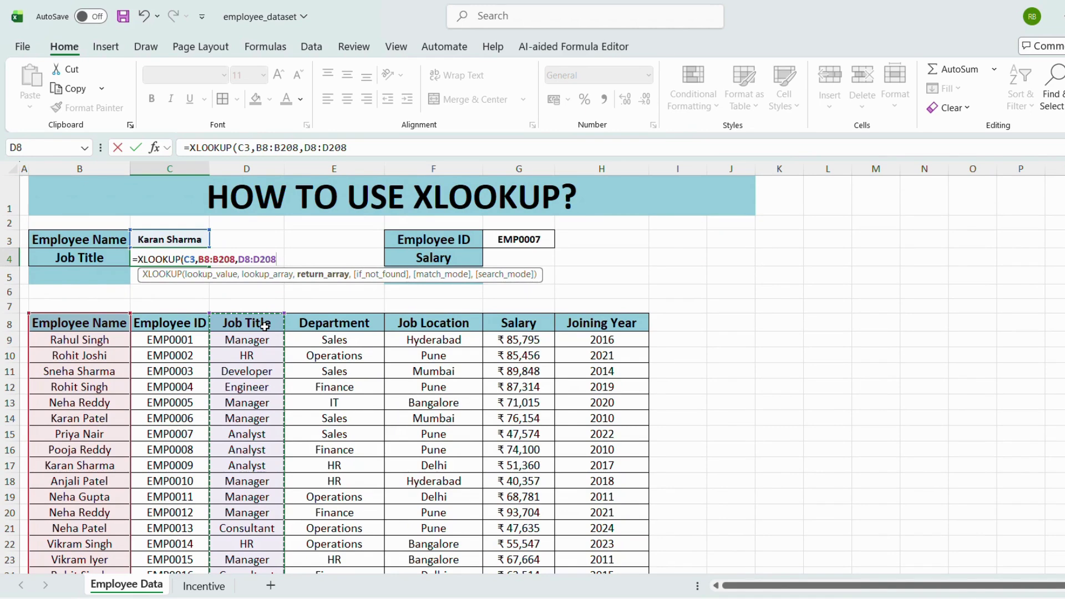
pyautogui.press('Return')
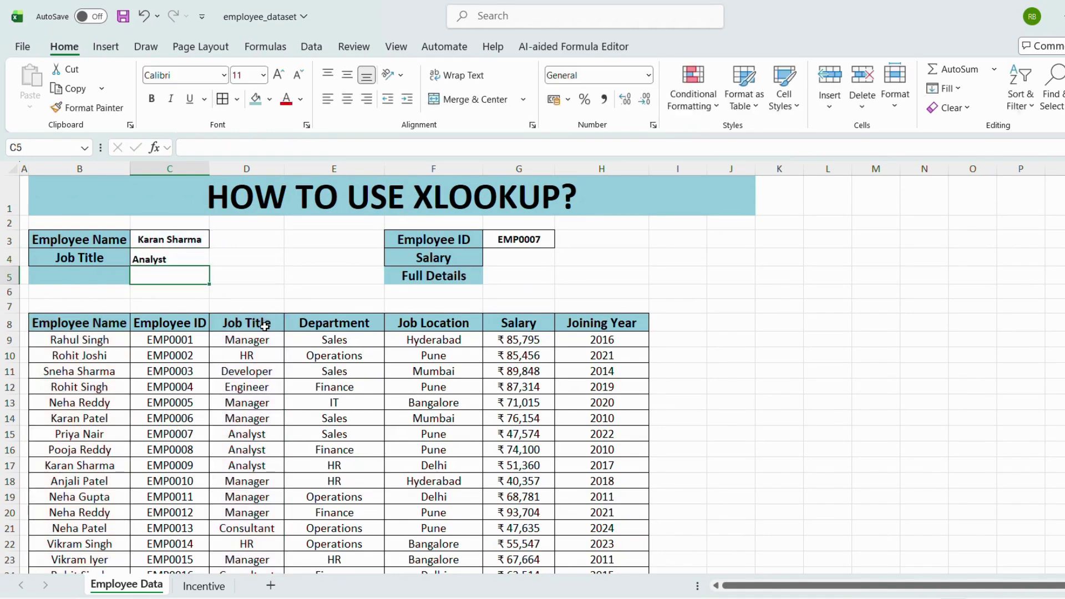
# Step: Check the job title returned in C4 against the matching employee's record in row 17 of the table
pyautogui.click(172, 254)
pyautogui.press('Up')
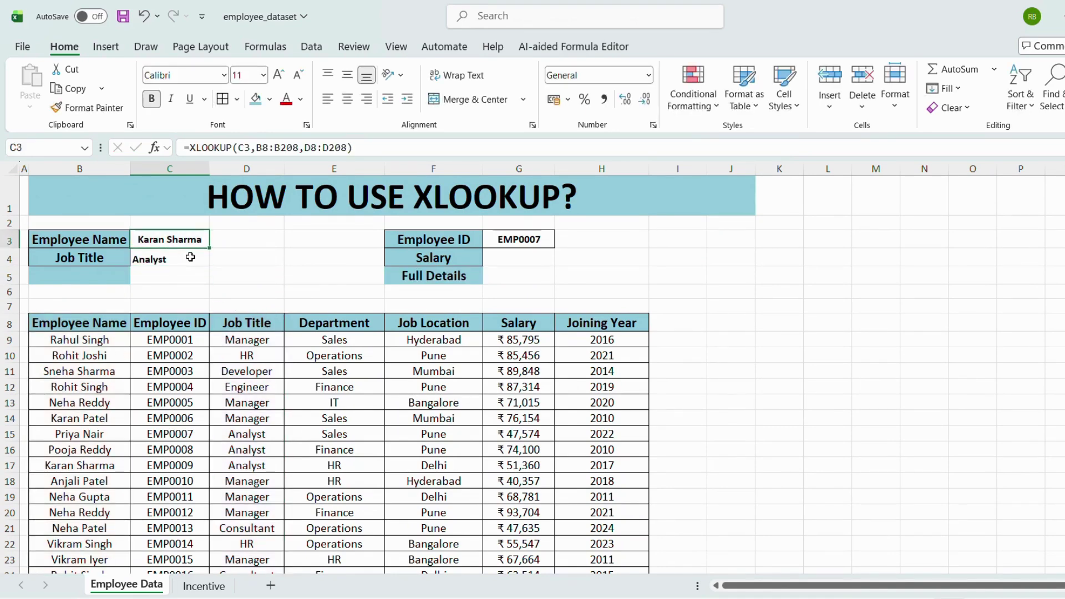
pyautogui.press('Down')
pyautogui.scroll(-2, 194, 329)
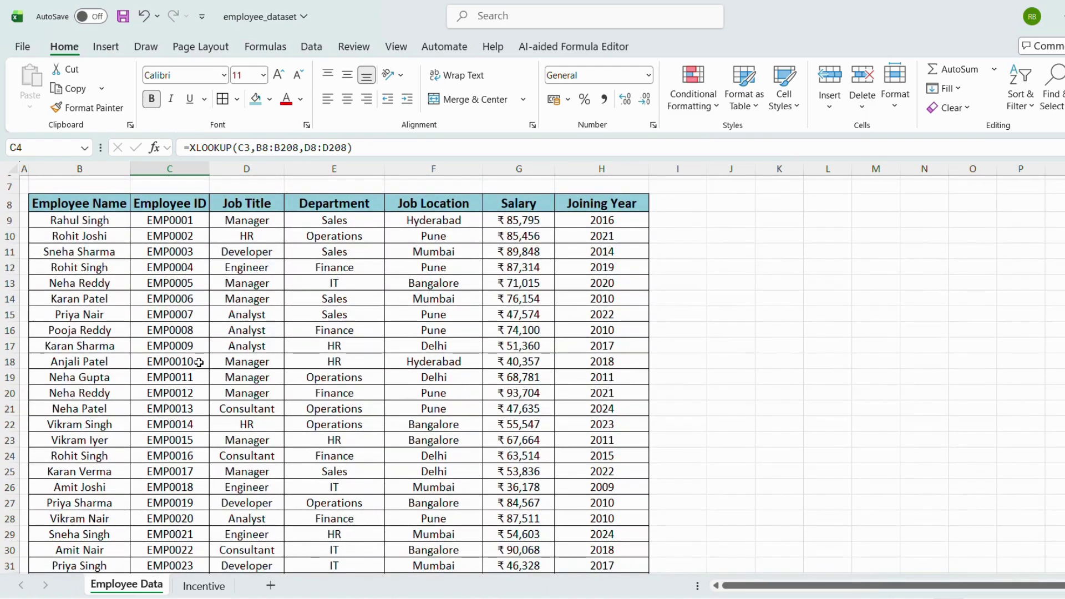
pyautogui.click(10, 346)
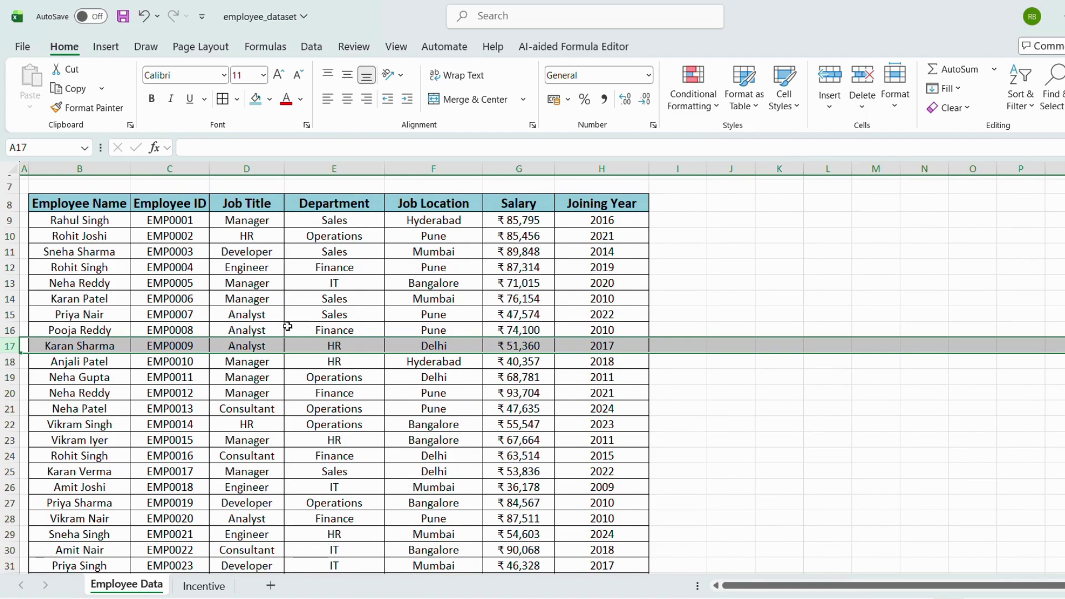
pyautogui.click(249, 346)
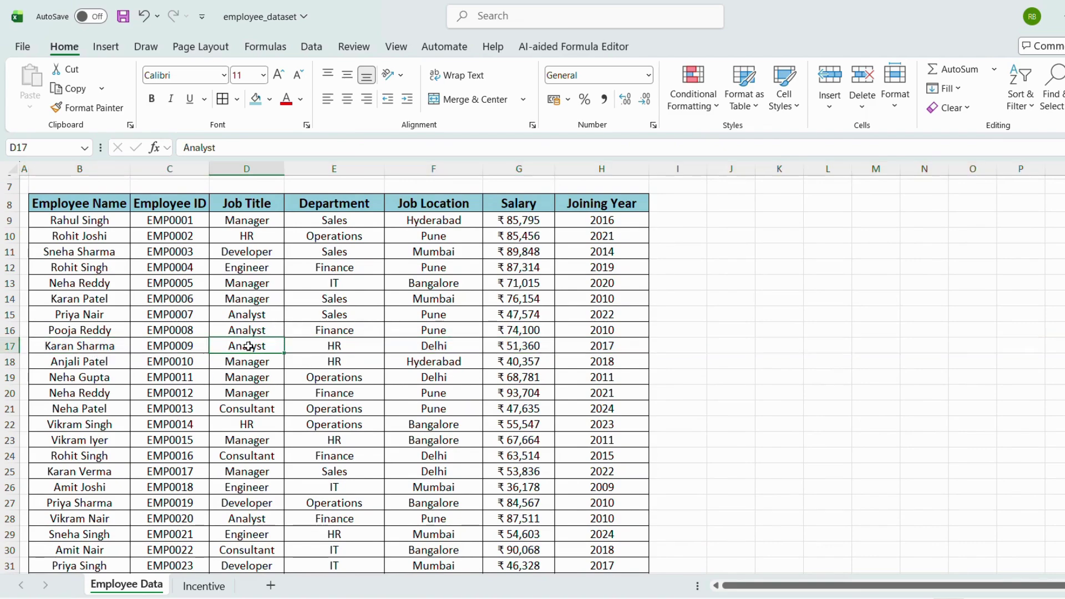
pyautogui.scroll(2, 249, 346)
pyautogui.scroll(-1, 261, 357)
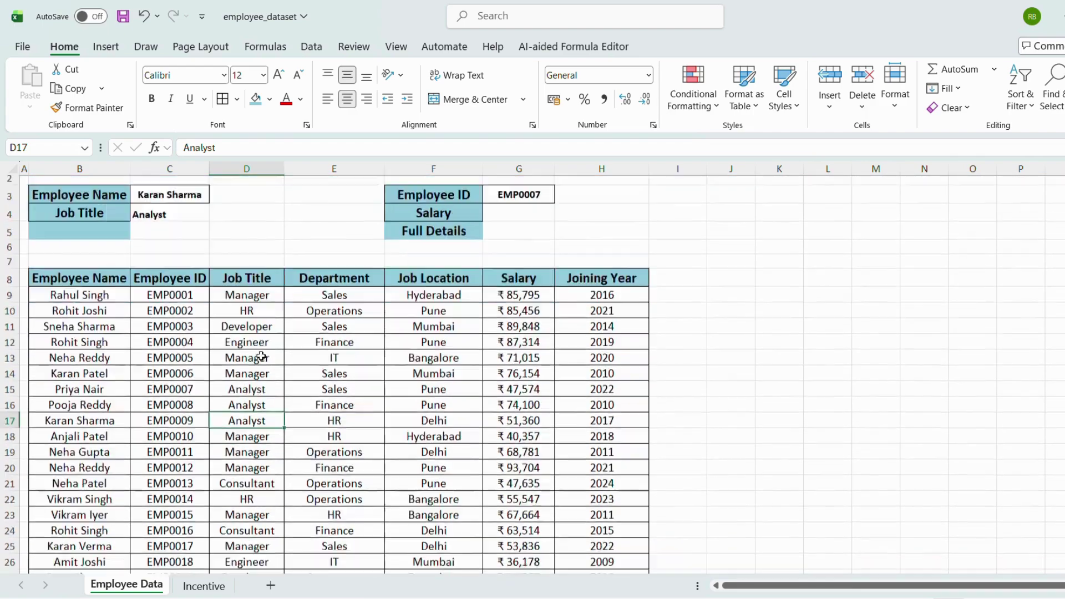
pyautogui.scroll(-4, 261, 356)
pyautogui.scroll(4, 260, 357)
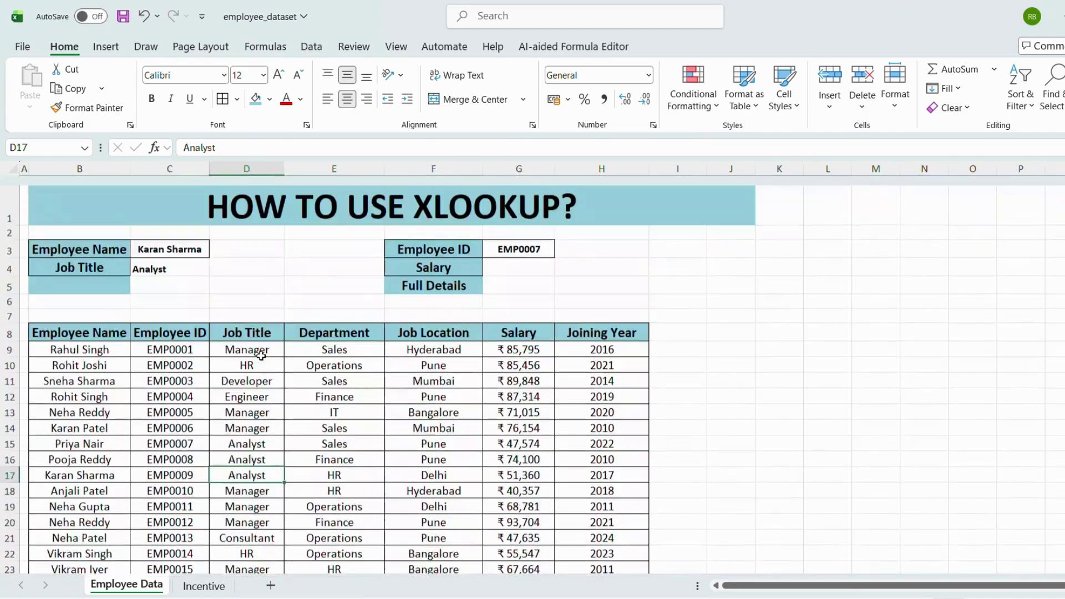
pyautogui.scroll(-1, 260, 357)
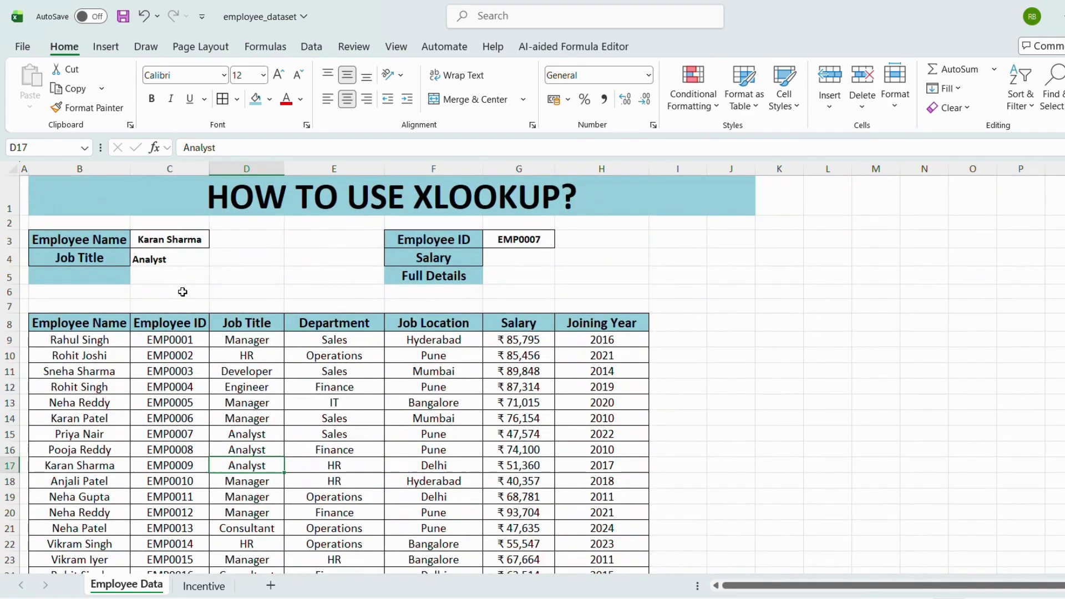
# Step: Center the employee name and job title in C3:C4 horizontally
pyautogui.click(173, 240)
pyautogui.moveTo(172, 244); pyautogui.dragTo(172, 259)
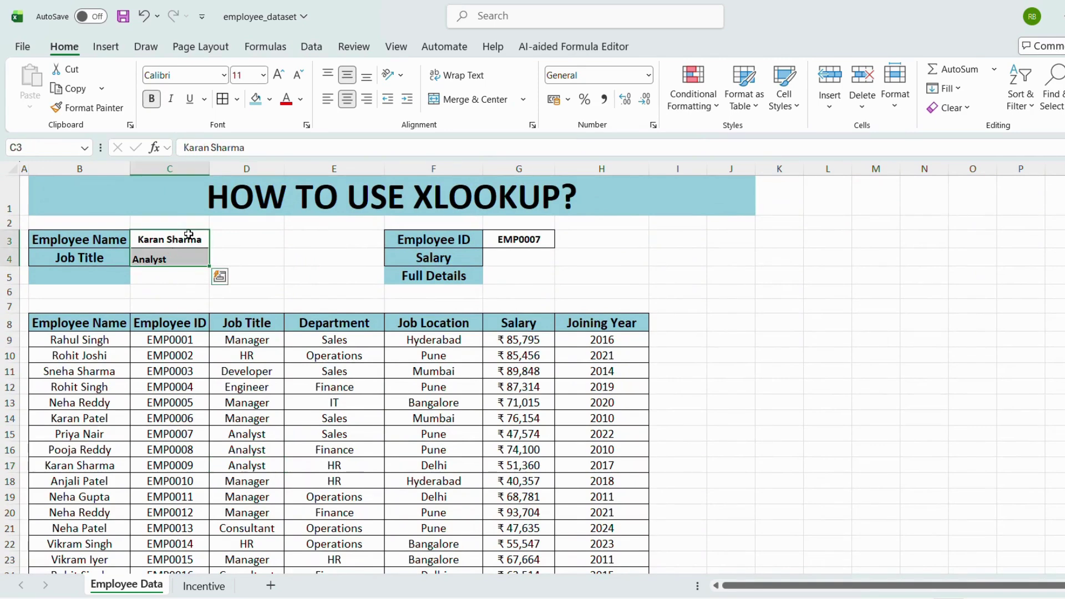
pyautogui.click(349, 100)
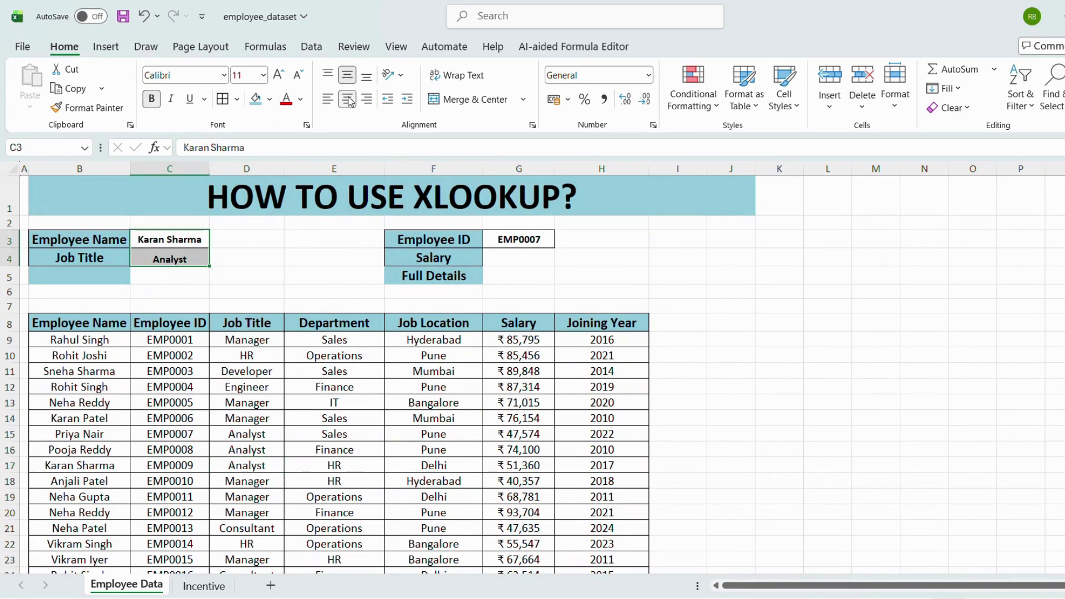
# Step: Start an XLOOKUP formula in G4 with G3 as the lookup value and the Employee ID column C8:C208 as the lookup array
pyautogui.click(526, 253)
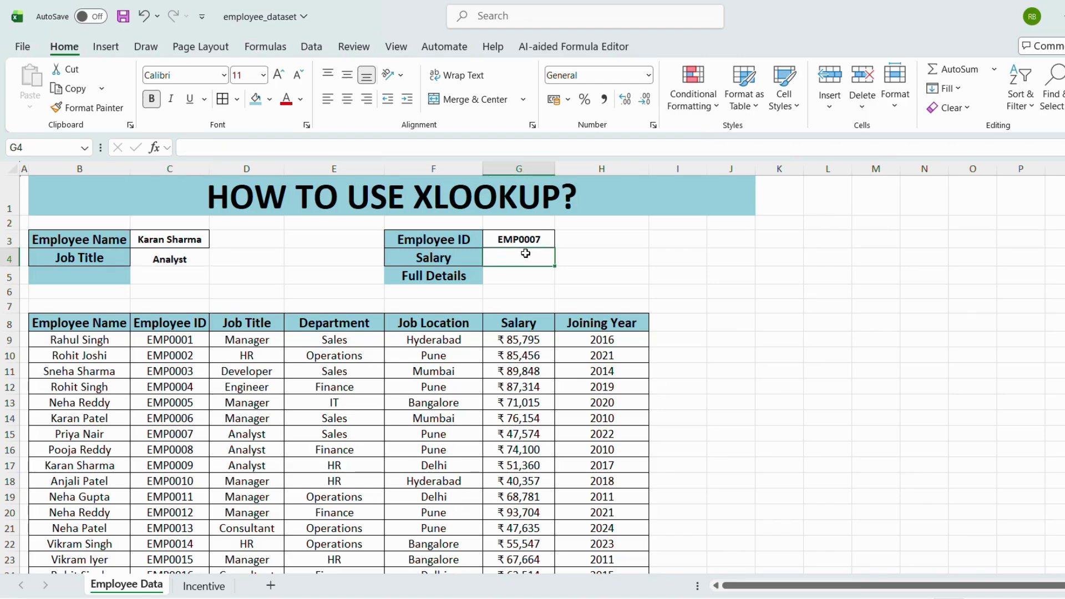
pyautogui.press('Up')
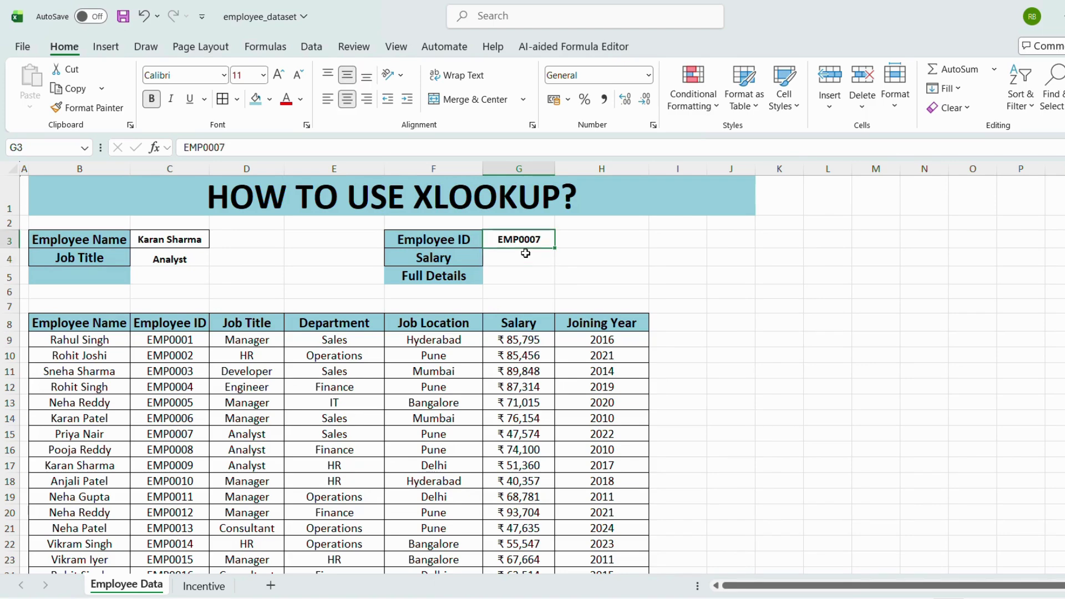
pyautogui.press('Down')
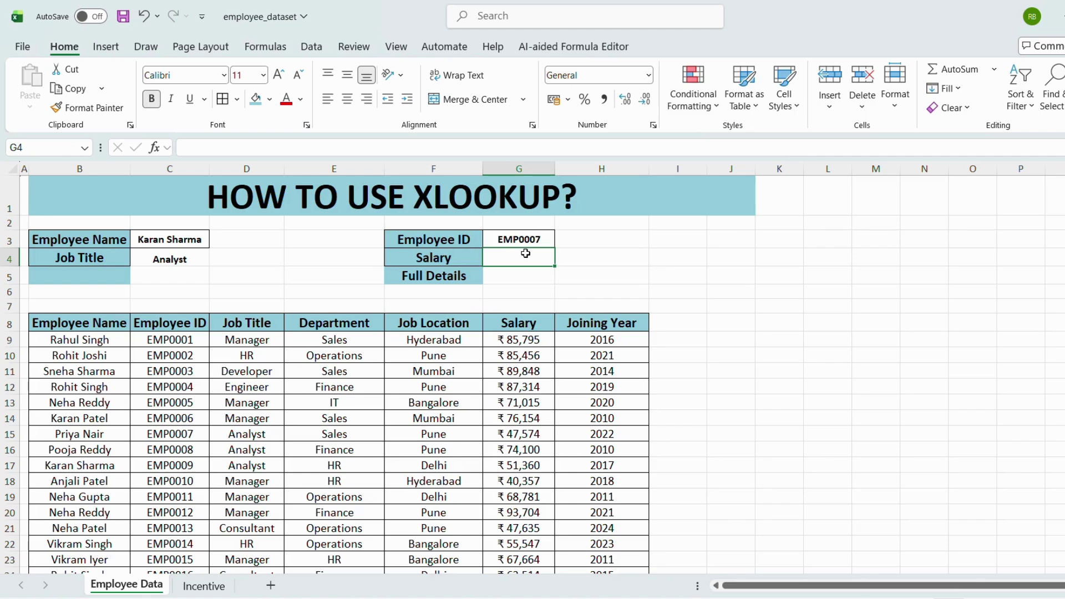
pyautogui.write('=xl')
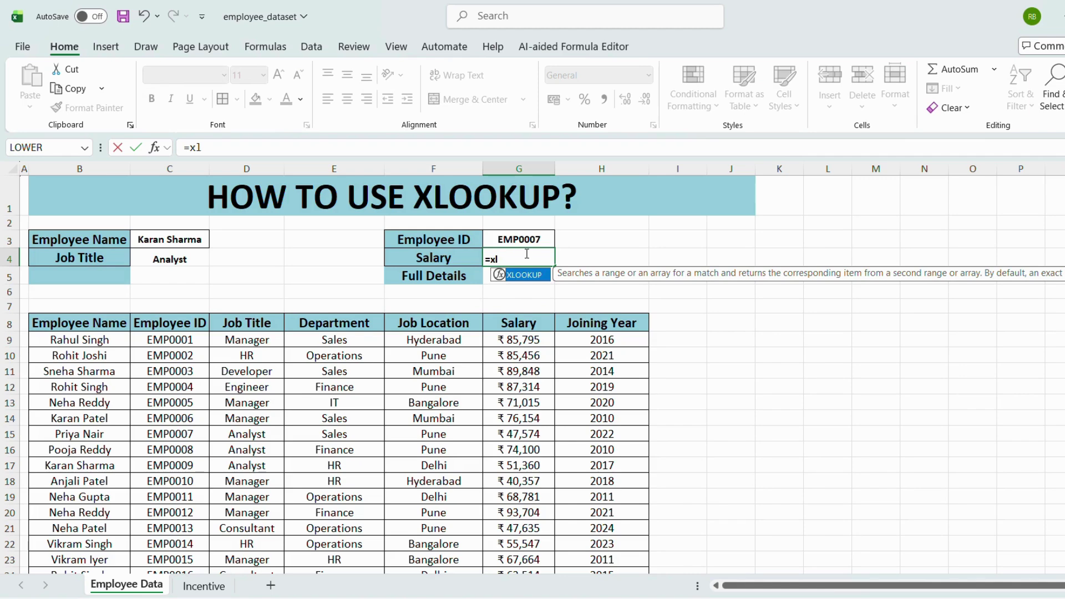
pyautogui.press('Tab')
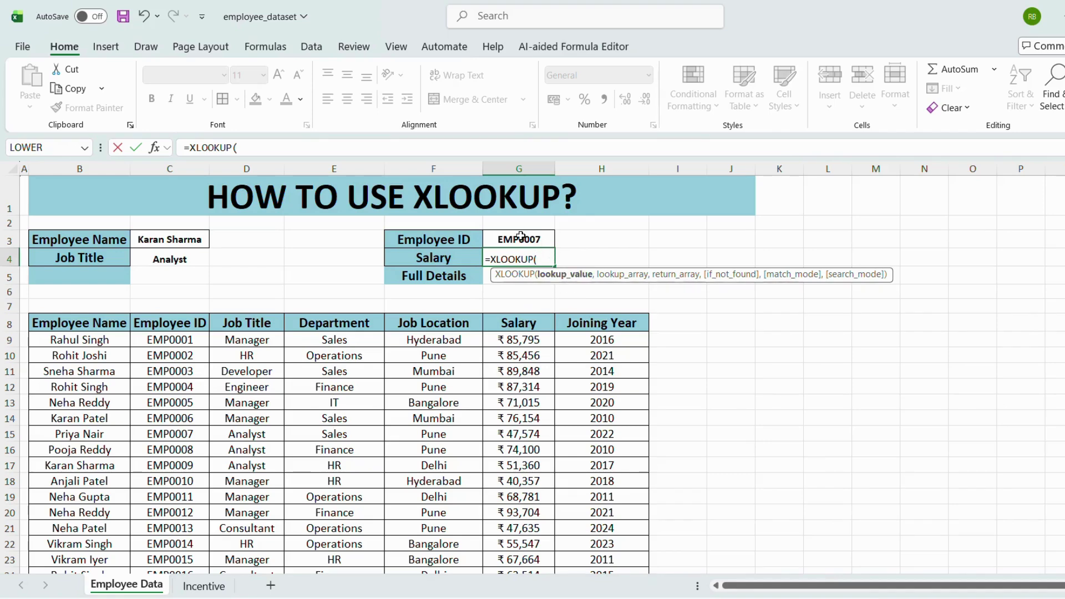
pyautogui.click(516, 239)
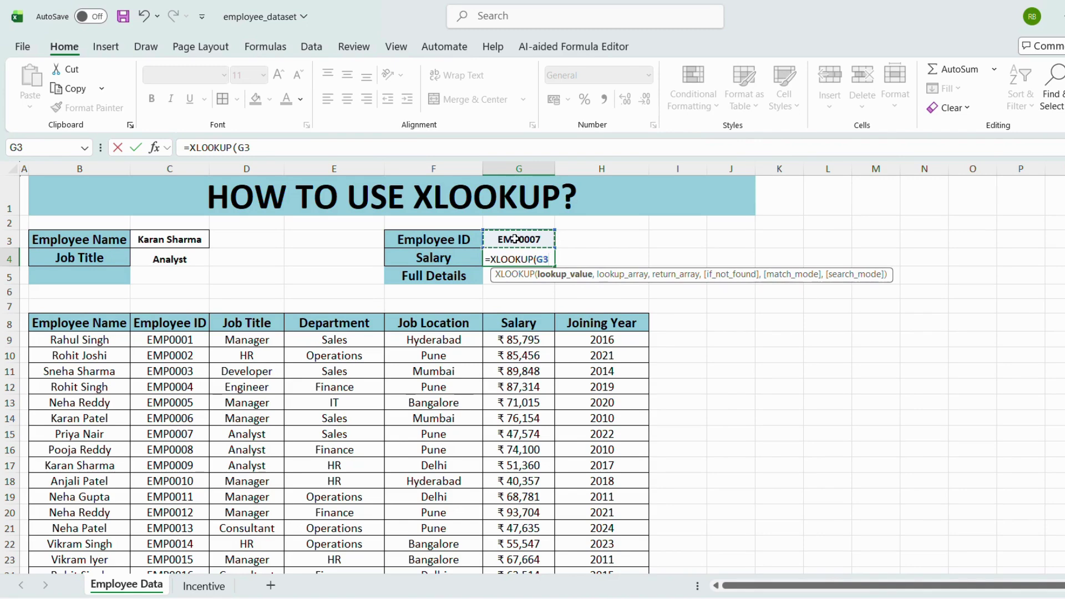
pyautogui.write(',')
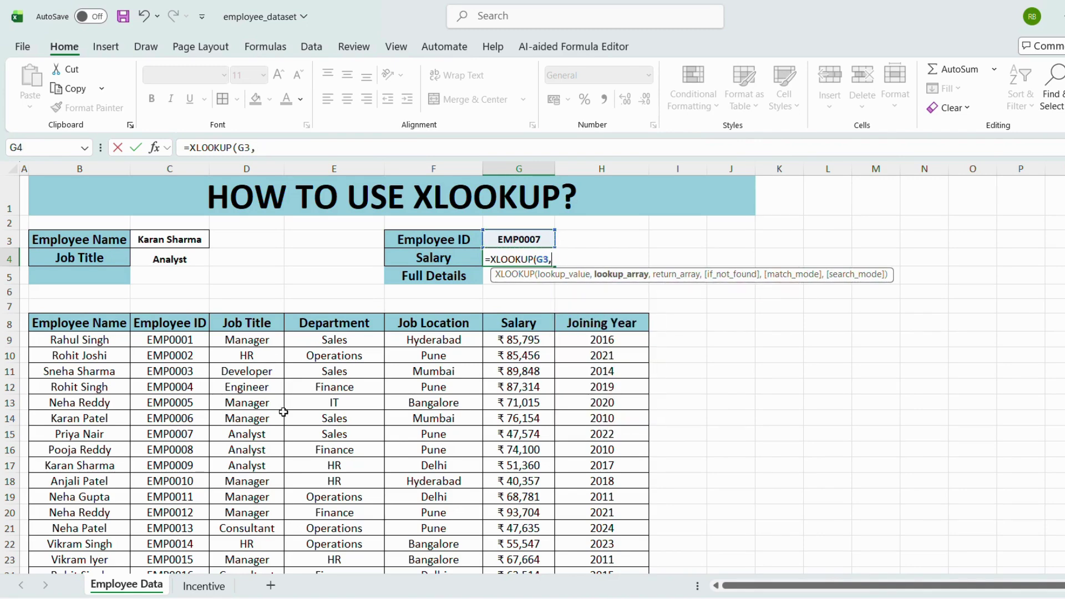
pyautogui.click(187, 322)
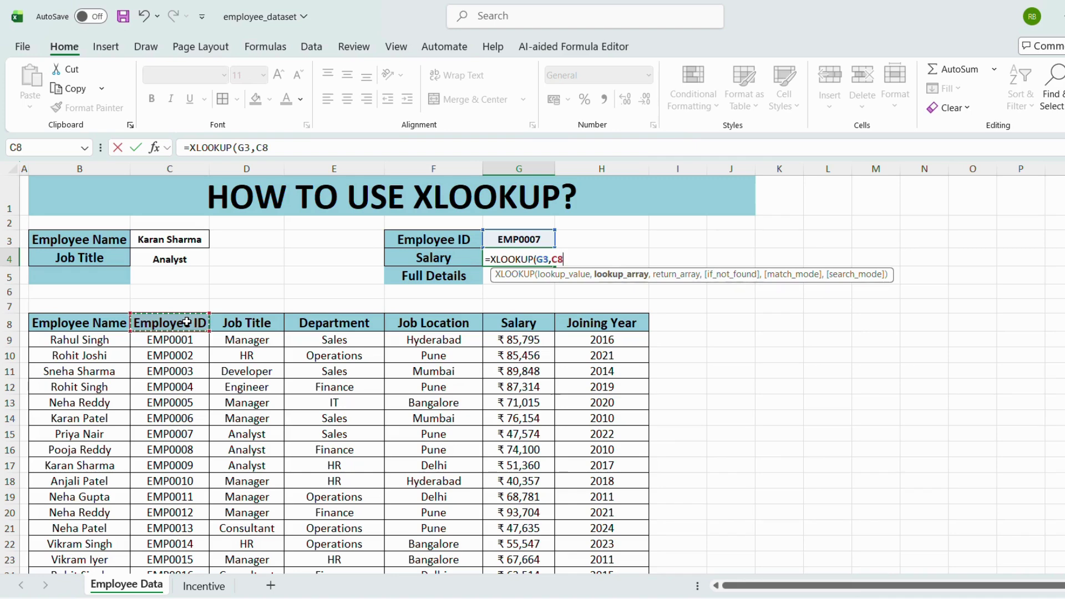
pyautogui.hotkey('ctrl', 'shift', 'Down')
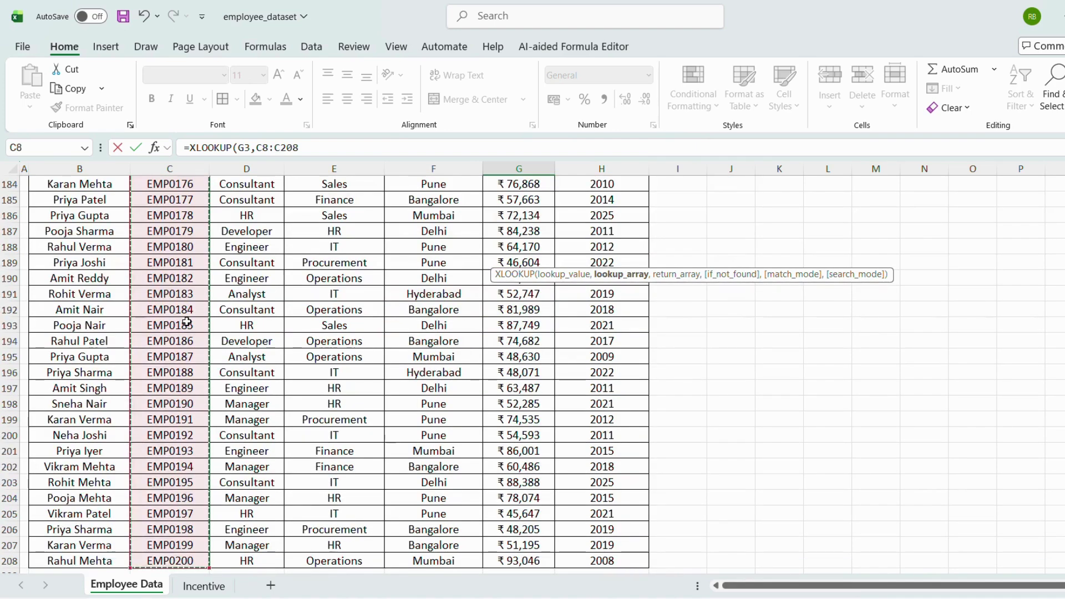
pyautogui.write(',')
# Step: Complete the G4 XLOOKUP formula with the Salary column G8:G208 as the return array
pyautogui.scroll(18, 244, 294)
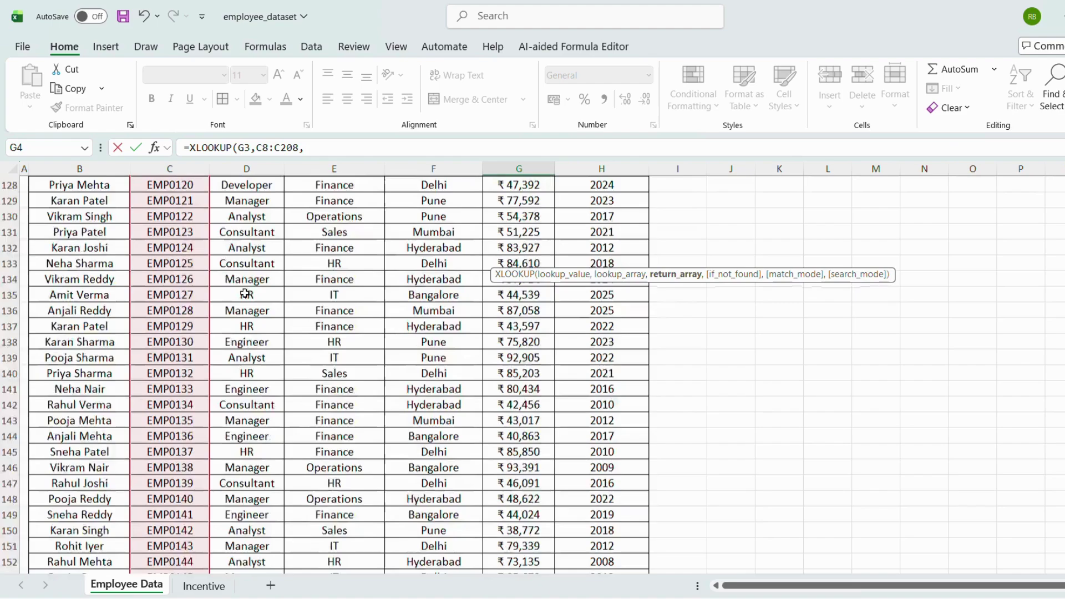
pyautogui.scroll(20, 244, 294)
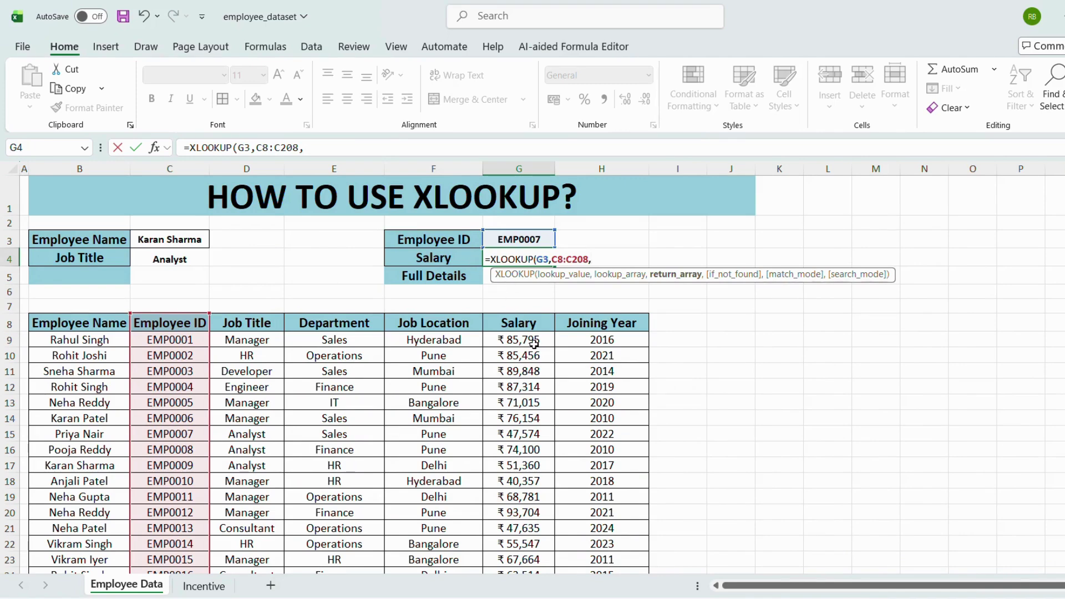
pyautogui.write(',')
pyautogui.press('Left')
pyautogui.click(514, 326)
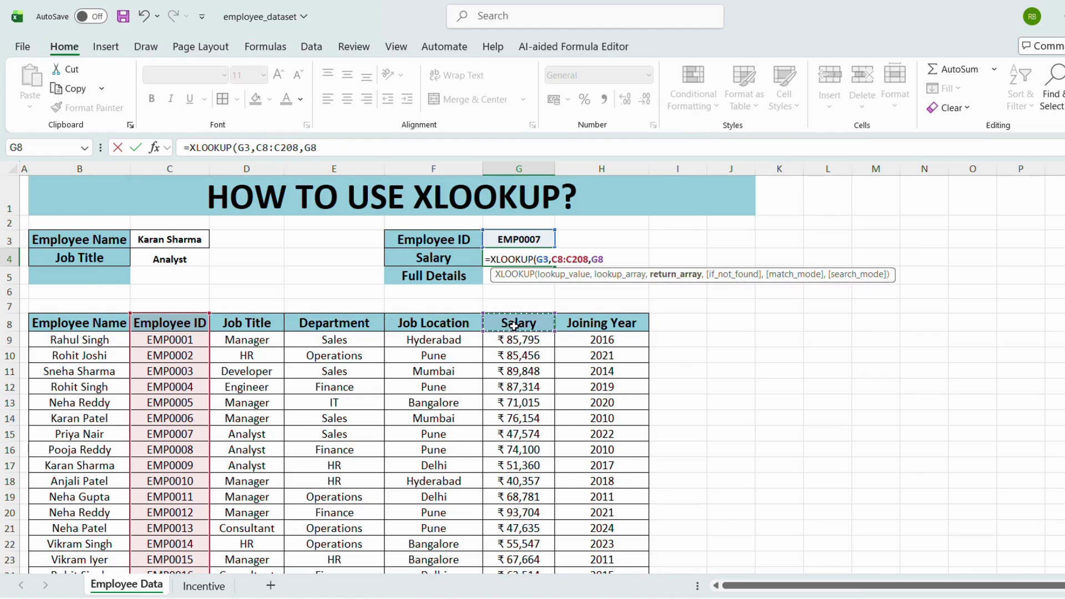
pyautogui.hotkey('ctrl', 'shift', 'Down')
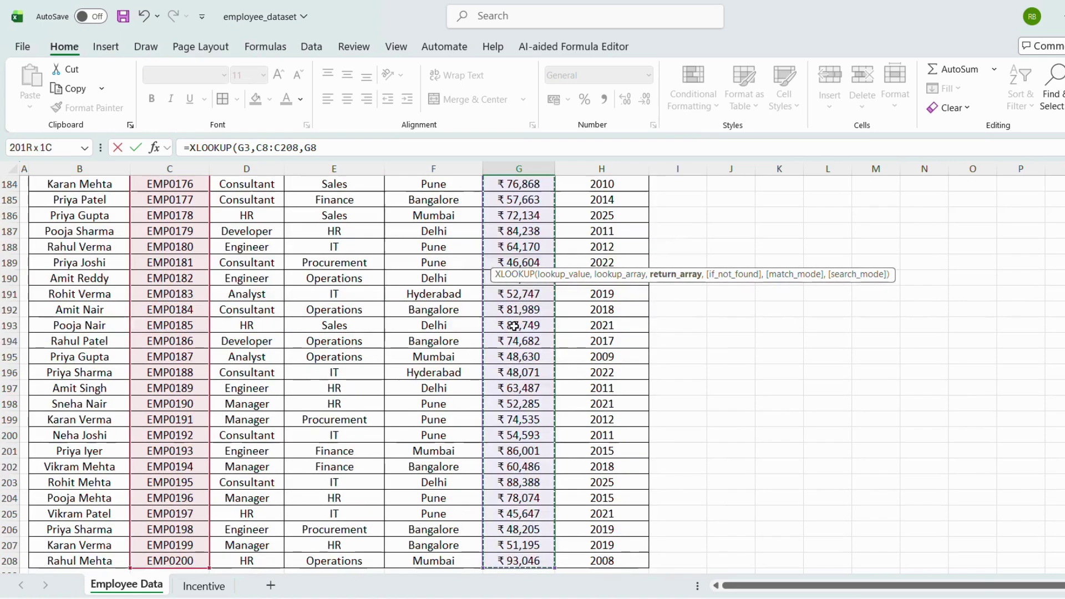
pyautogui.hotkey('ctrl', 'Return')
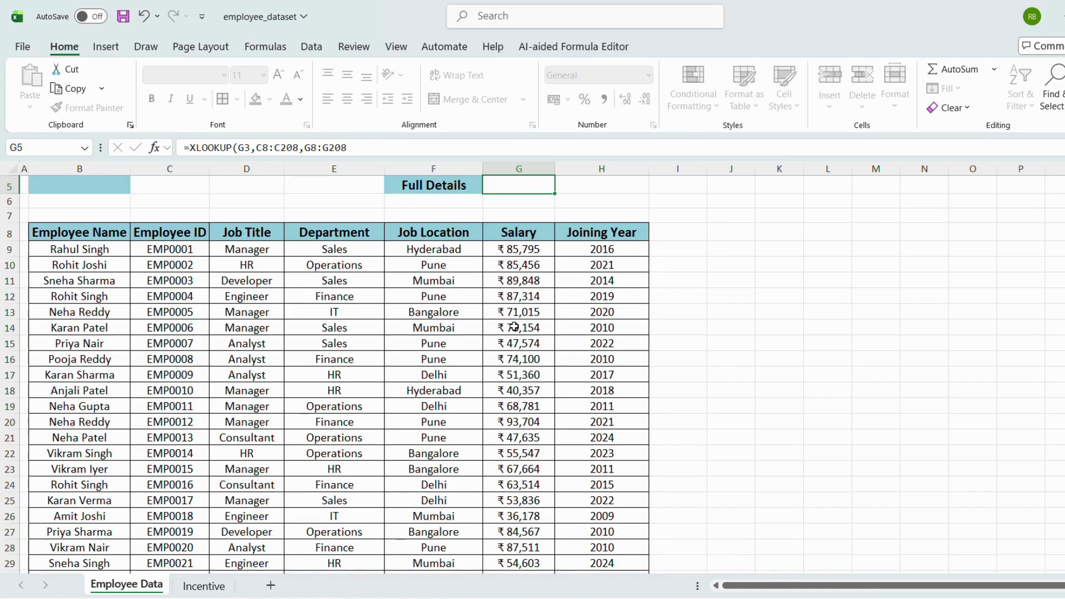
pyautogui.scroll(1, 515, 326)
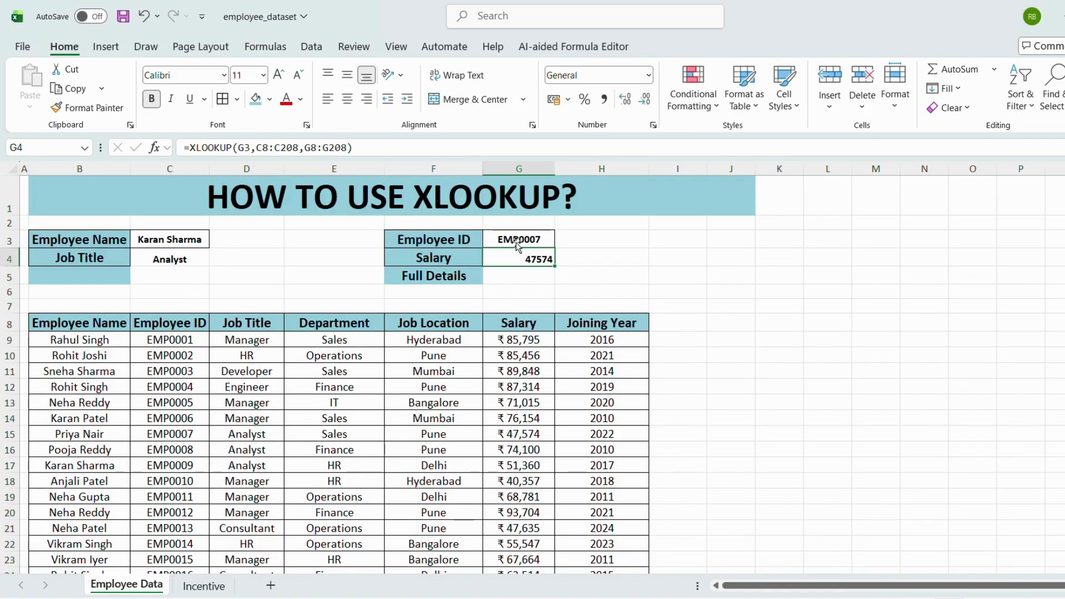
# Step: Center the salary result in G4 both horizontally and vertically
pyautogui.click(347, 99)
pyautogui.click(348, 79)
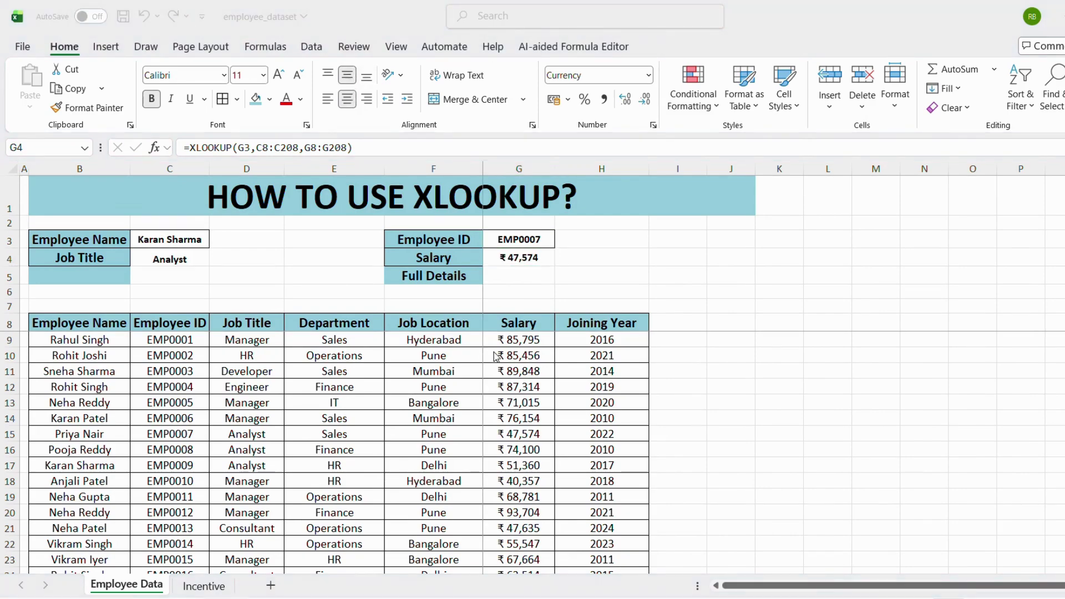
pyautogui.click(506, 256)
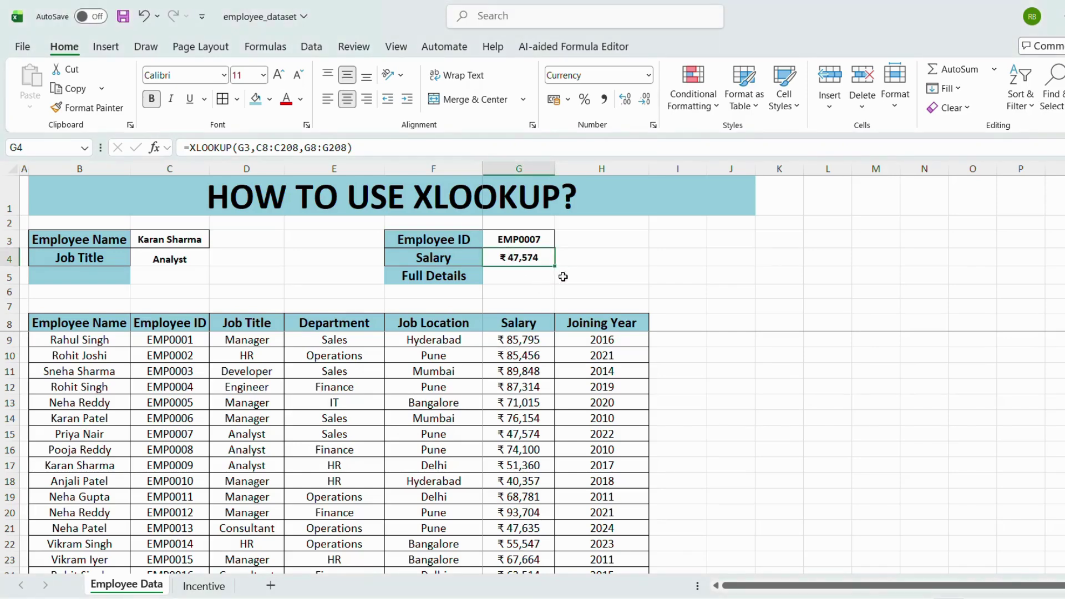
pyautogui.hscroll(1, 531, 330)
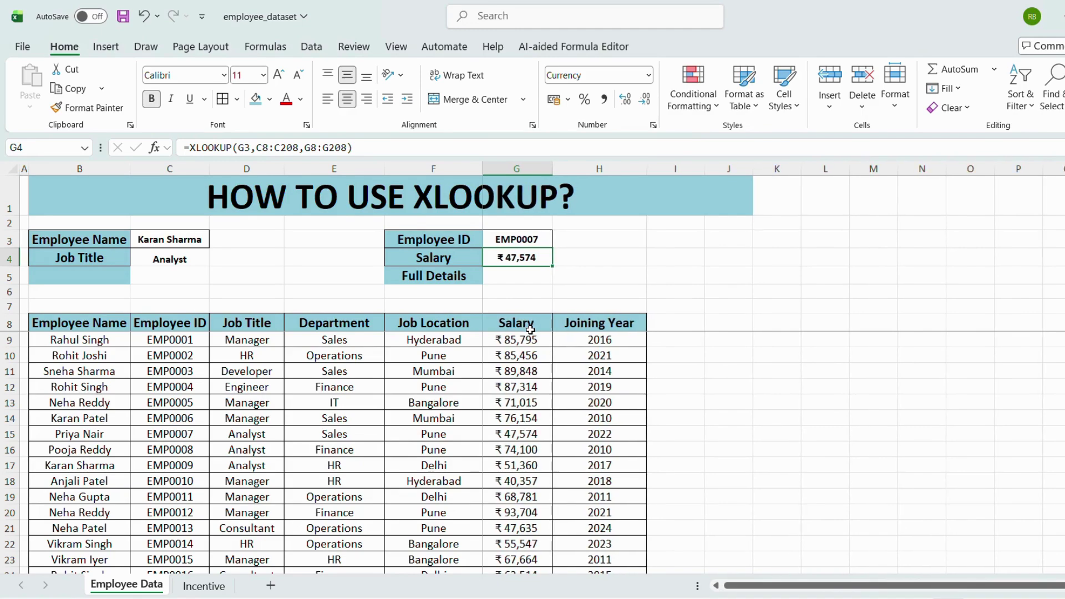
# Step: Test the salary lookup by changing the employee ID in G3 to the ID listed in row 16
pyautogui.click(545, 242)
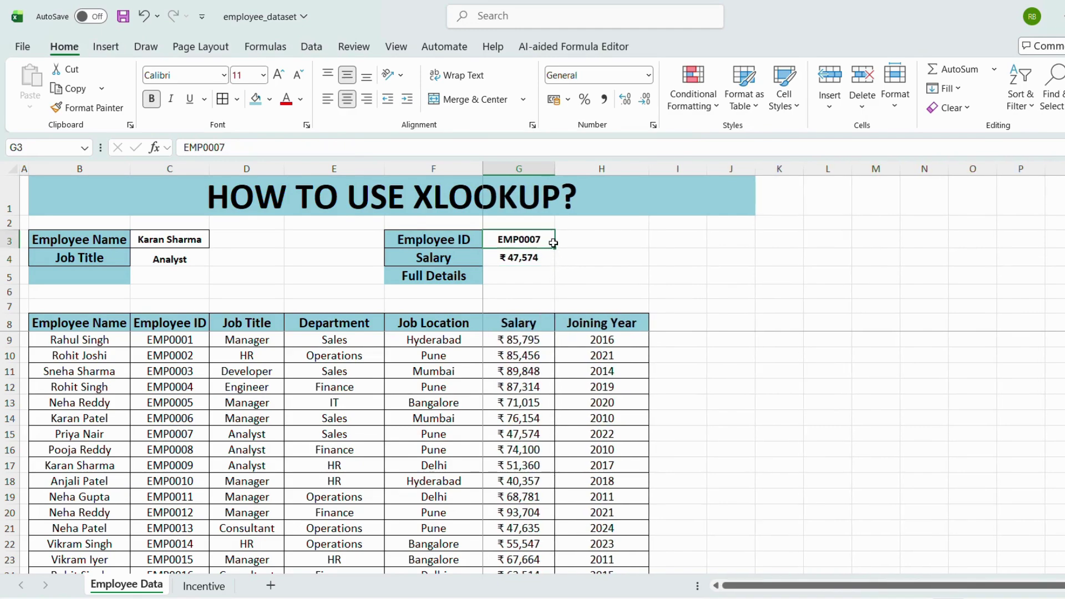
pyautogui.click(318, 148)
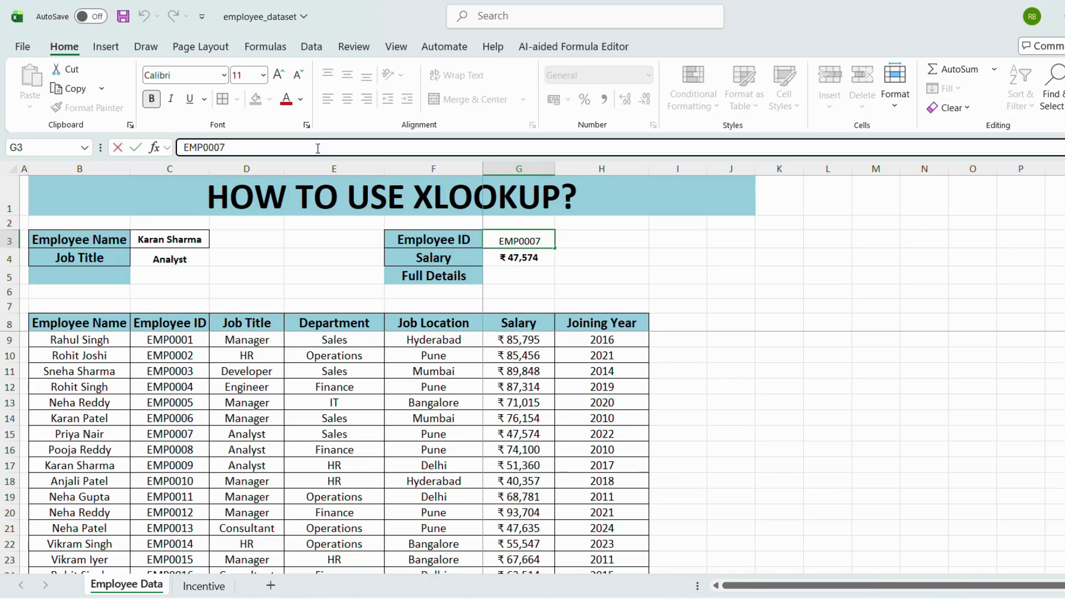
pyautogui.press('BackSpace')
pyautogui.write('8')
pyautogui.press('Return')
pyautogui.press('Up')
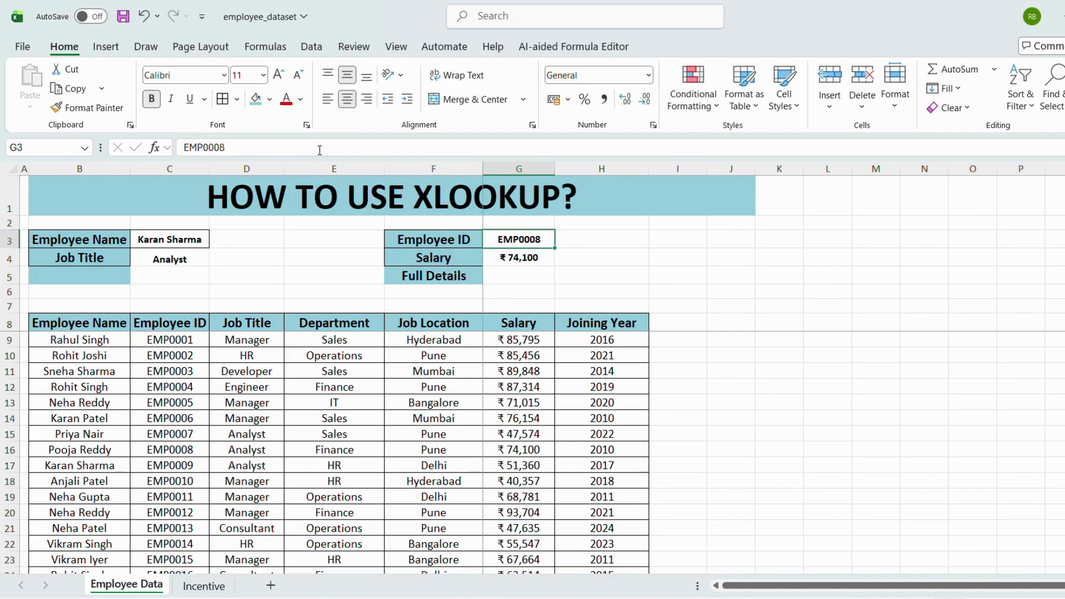
# Step: Test the salary lookup again by changing the employee ID in G3 to the ID listed in row 28
pyautogui.click(319, 148)
pyautogui.press('BackSpace')
pyautogui.press('BackSpace')
pyautogui.write('20')
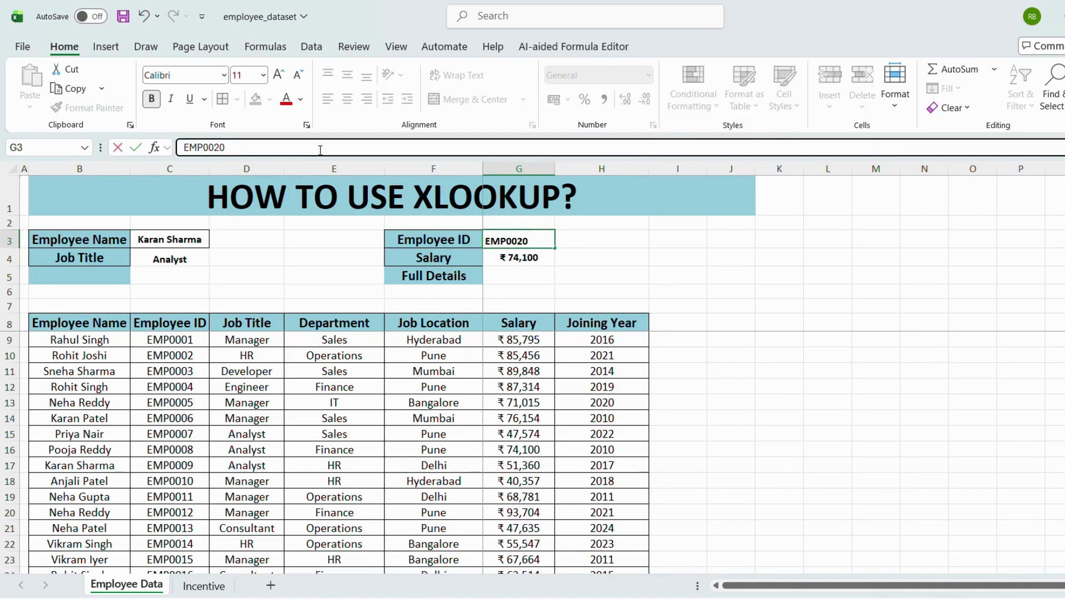
pyautogui.press('Return')
pyautogui.press('Up')
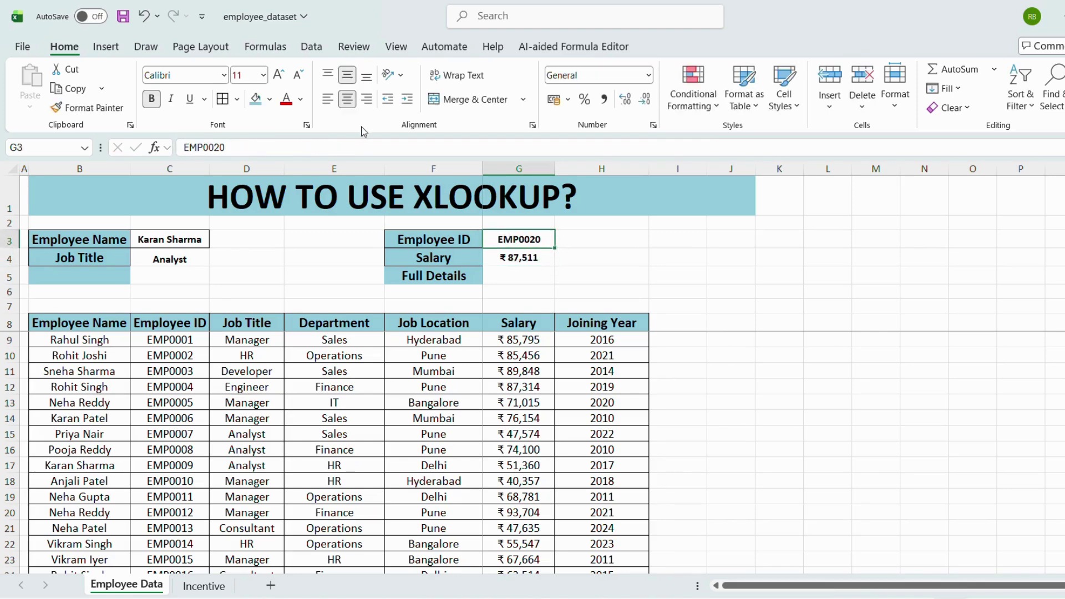
# Step: Replace the employee ID in G3 with an ID that does not exist in the table
pyautogui.click(337, 145)
pyautogui.press('BackSpace')
pyautogui.press('BackSpace')
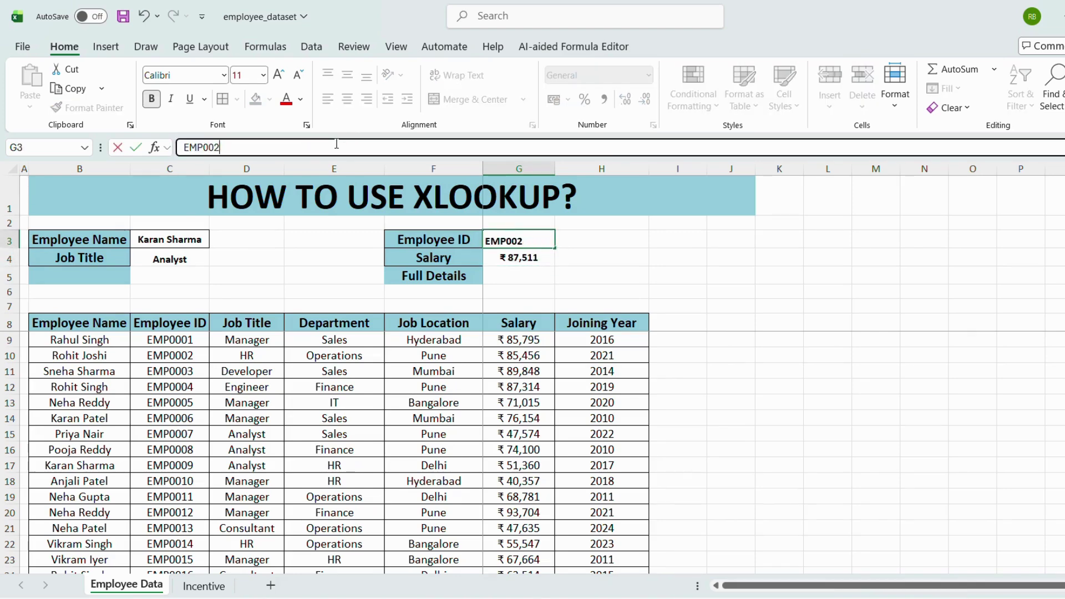
pyautogui.write('231')
pyautogui.press('Return')
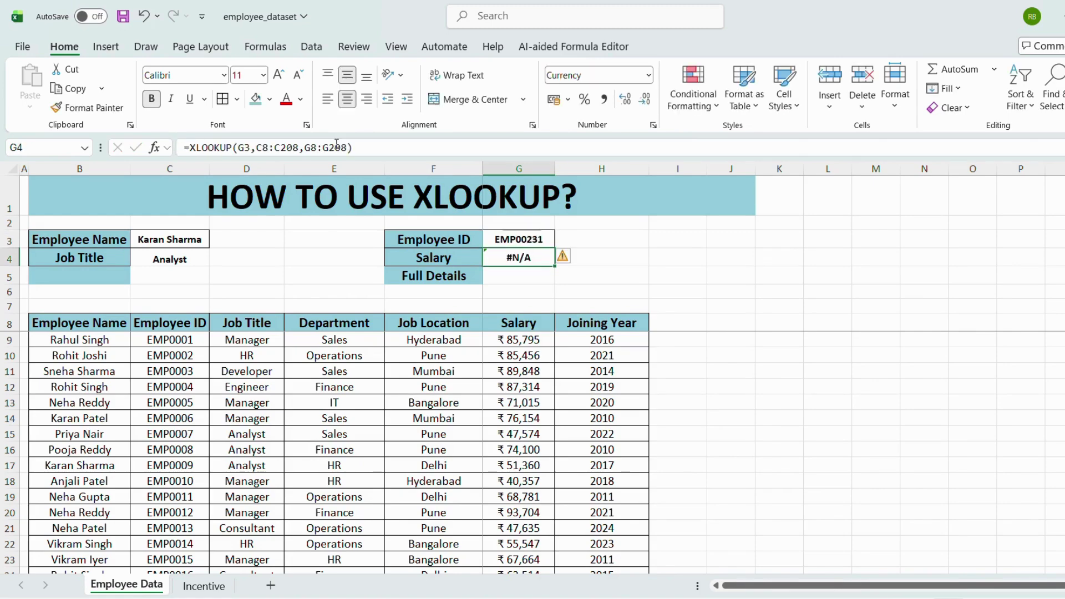
# Step: Add "Not Found" as the if_not_found argument of the XLOOKUP formula in G4
pyautogui.press('Down')
pyautogui.press('Up')
pyautogui.click(348, 147)
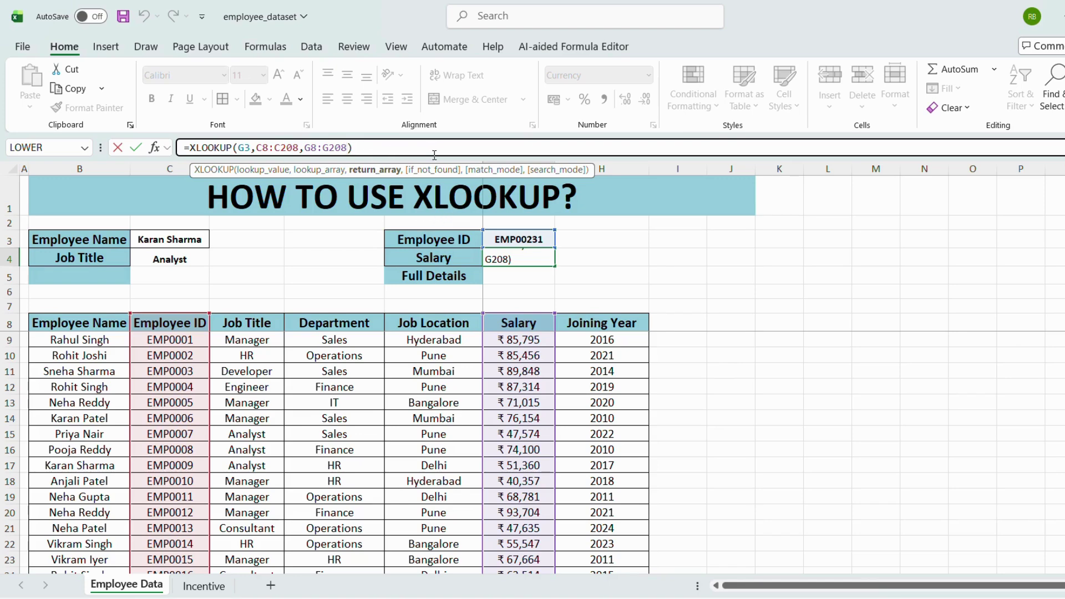
pyautogui.write(',')
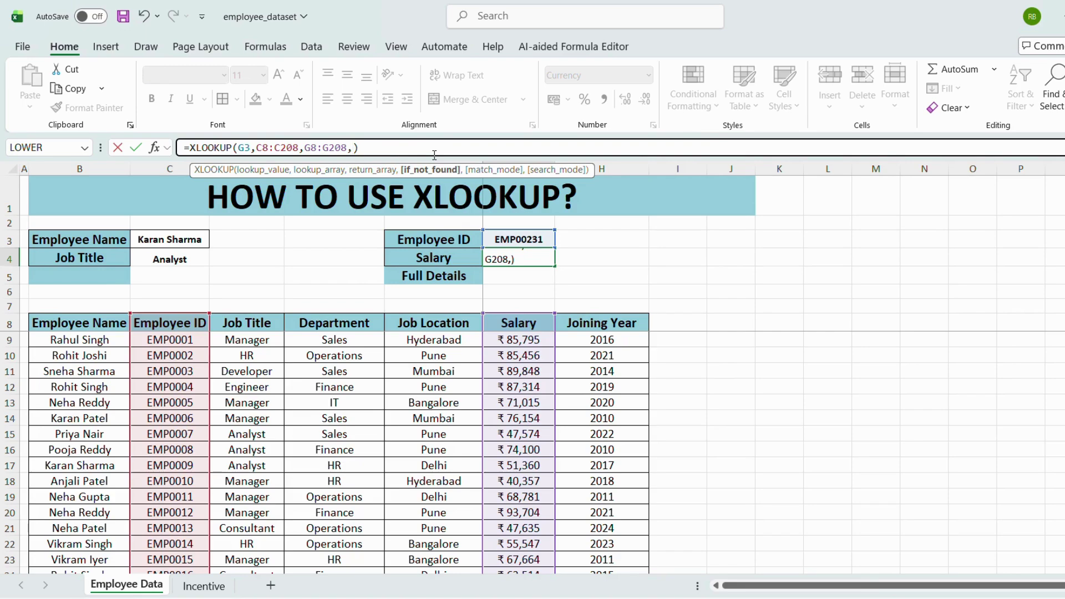
pyautogui.write('"Not Found')
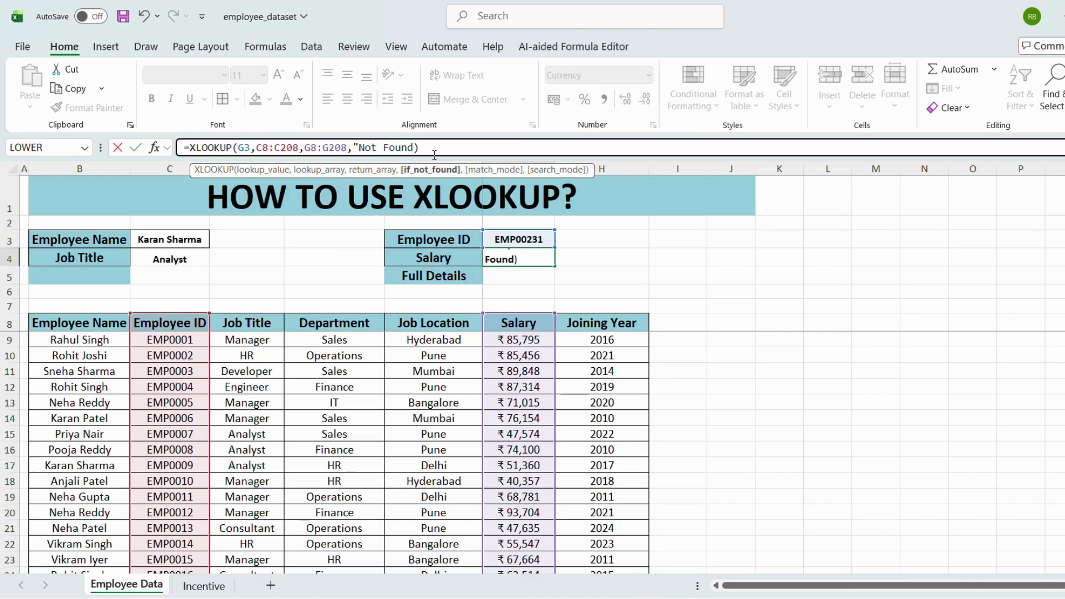
pyautogui.write('"')
pyautogui.hotkey('ctrl', 'Return')
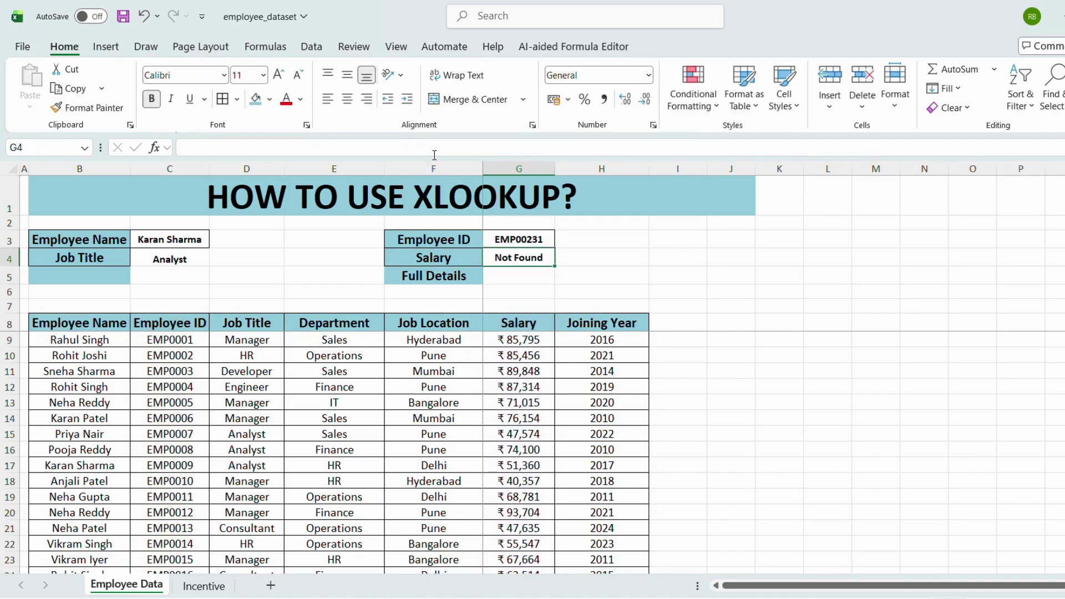
pyautogui.click(513, 233)
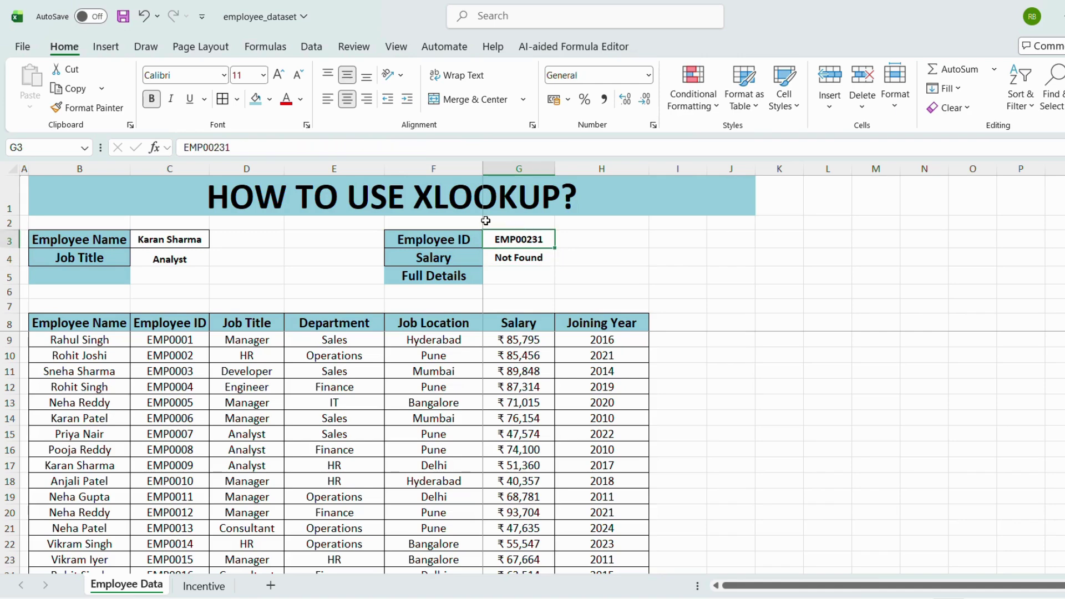
pyautogui.click(534, 255)
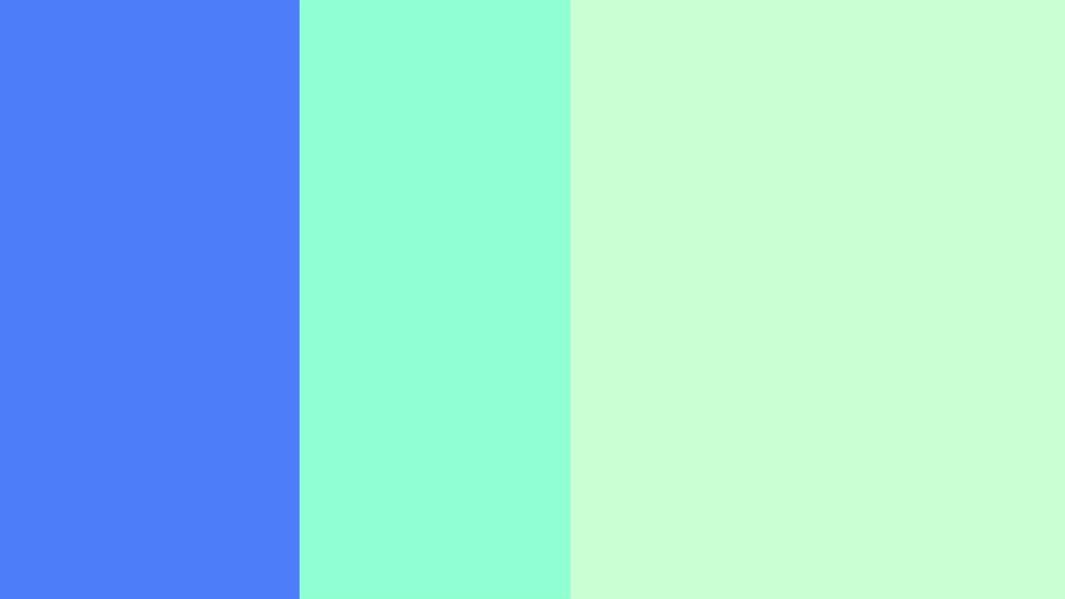
pyautogui.click(532, 283)
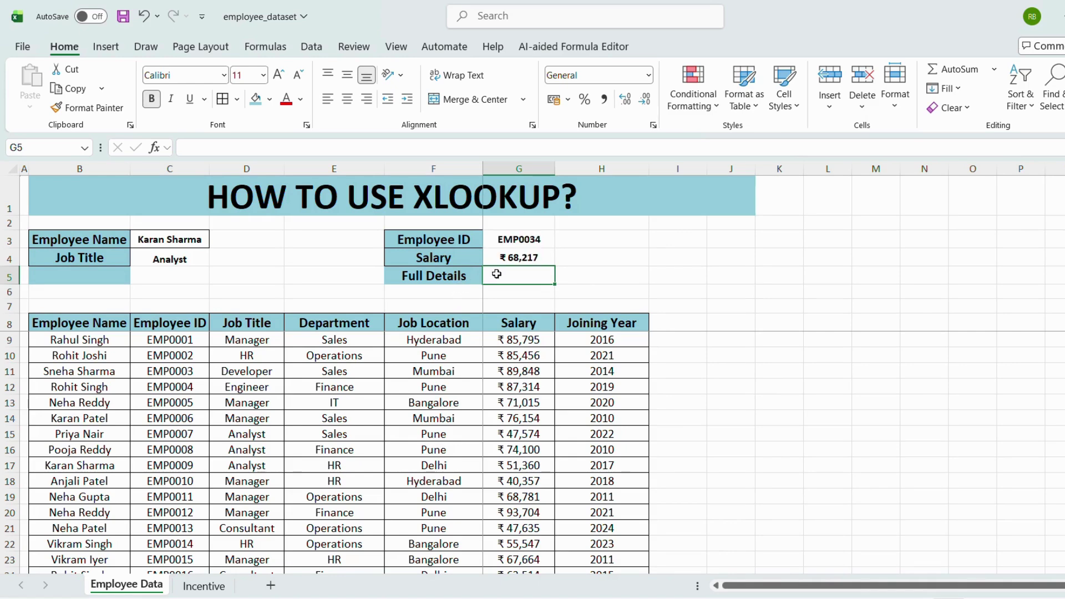
pyautogui.click(540, 243)
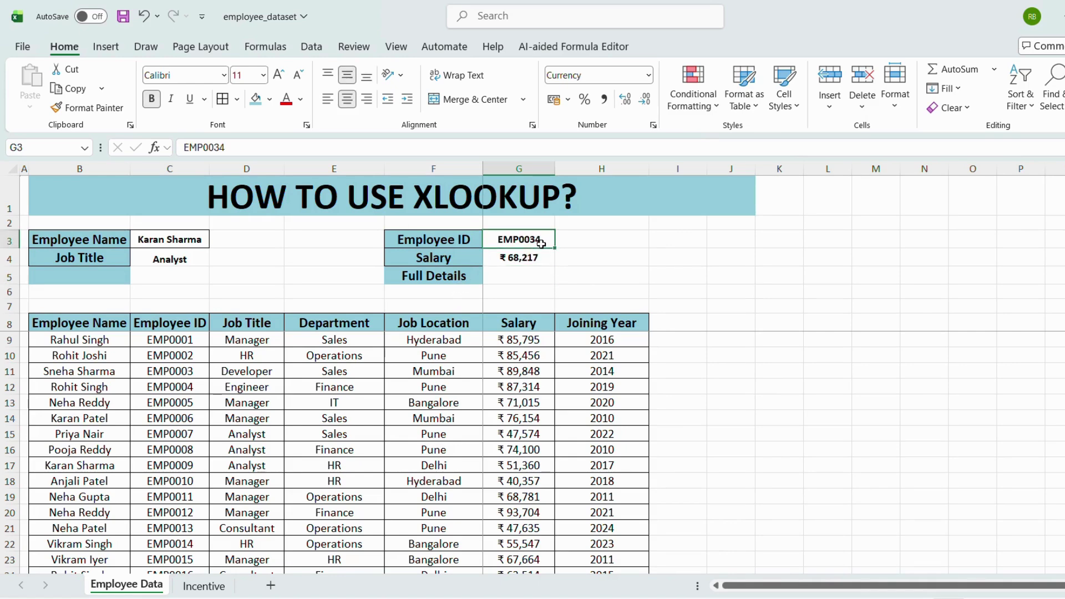
pyautogui.click(517, 279)
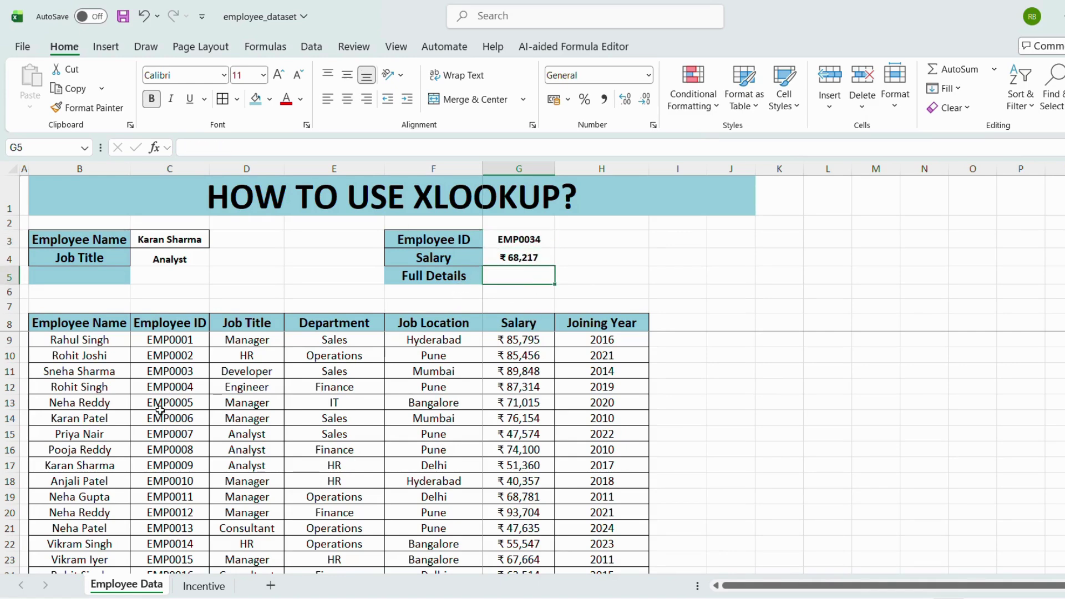
pyautogui.click(177, 397)
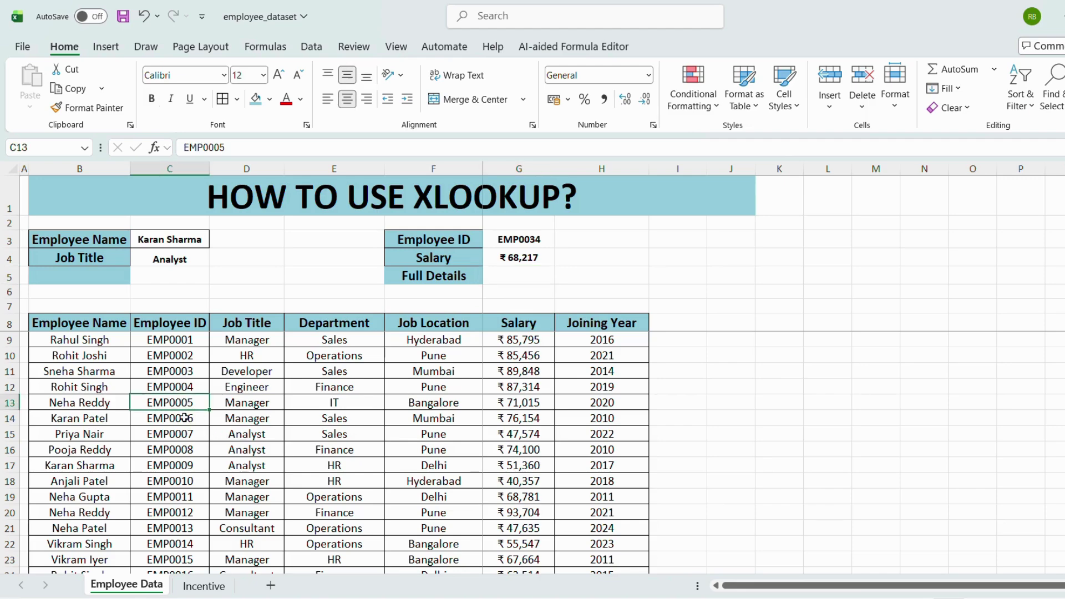
# Step: Start an XLOOKUP formula in G5 with G3 as the lookup value and the Employee ID range C8:C208 as the lookup array
pyautogui.click(9, 402)
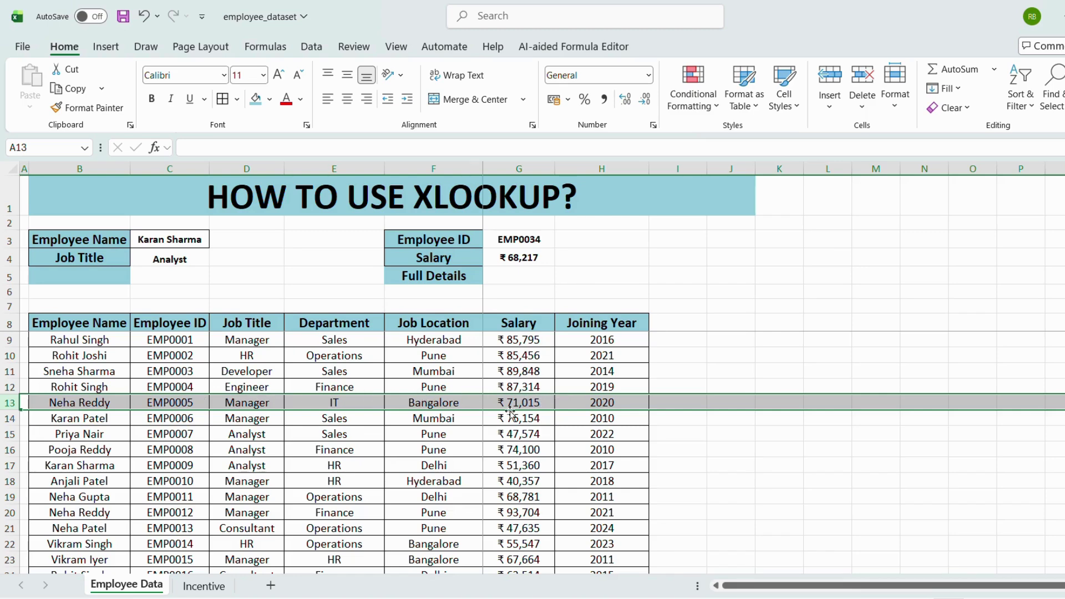
pyautogui.click(334, 404)
pyautogui.click(507, 283)
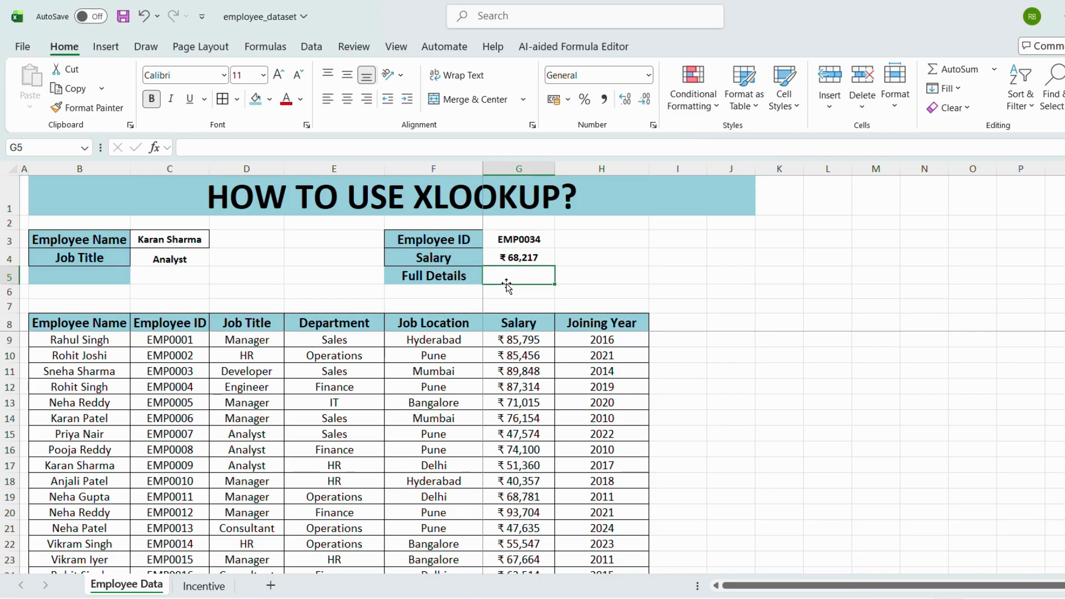
pyautogui.write('=xl')
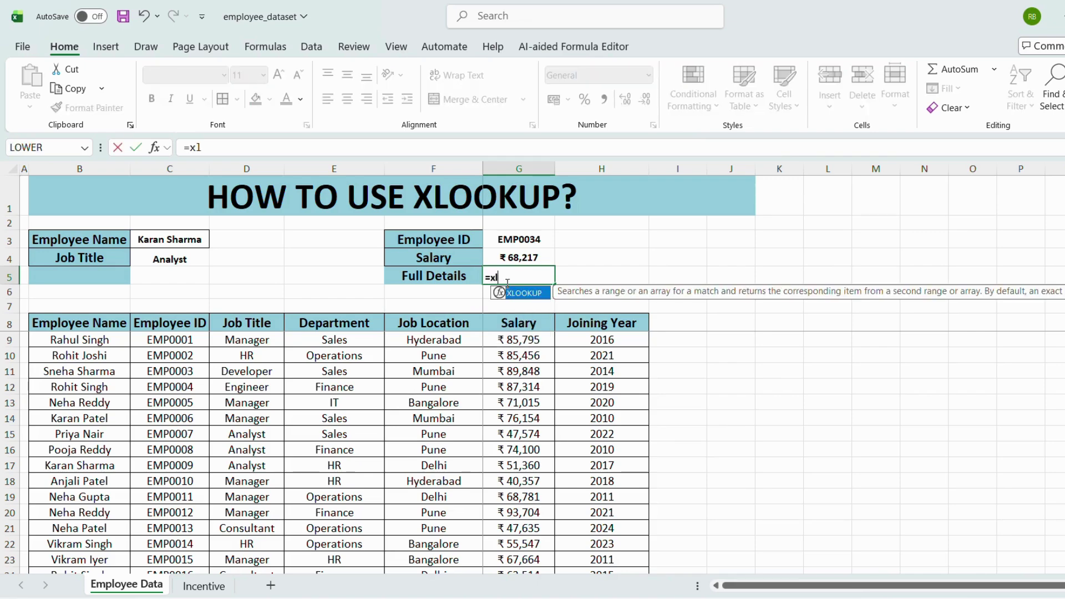
pyautogui.press('Tab')
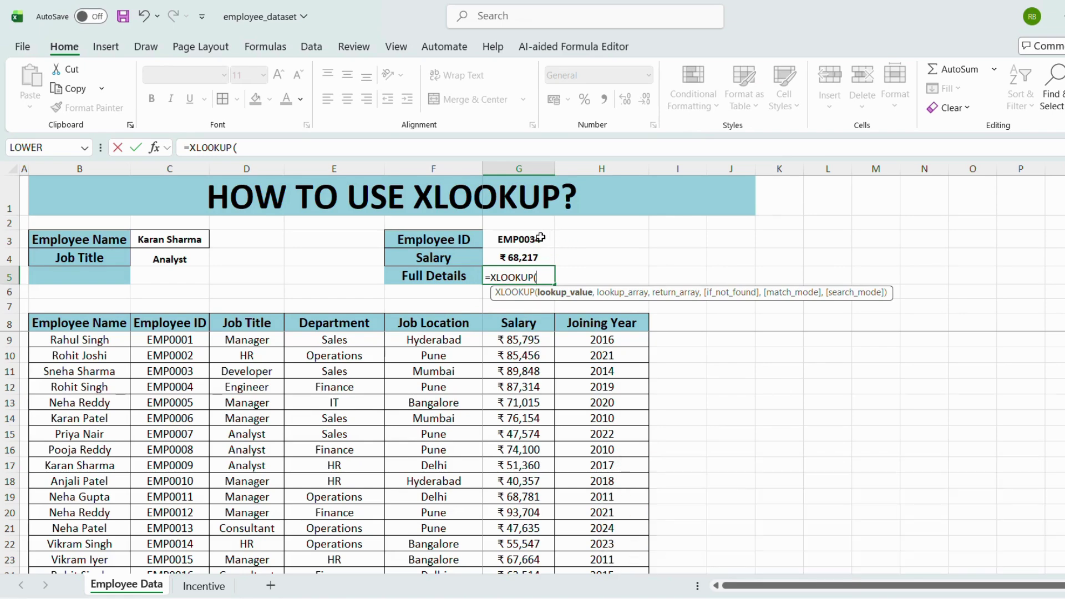
pyautogui.click(540, 237)
pyautogui.write(',')
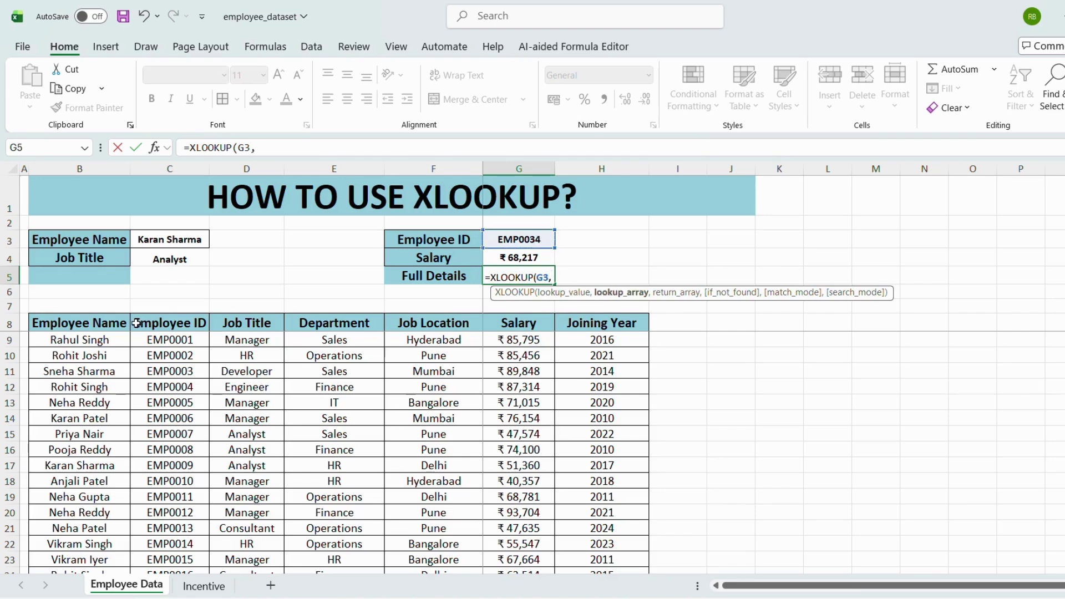
pyautogui.click(160, 323)
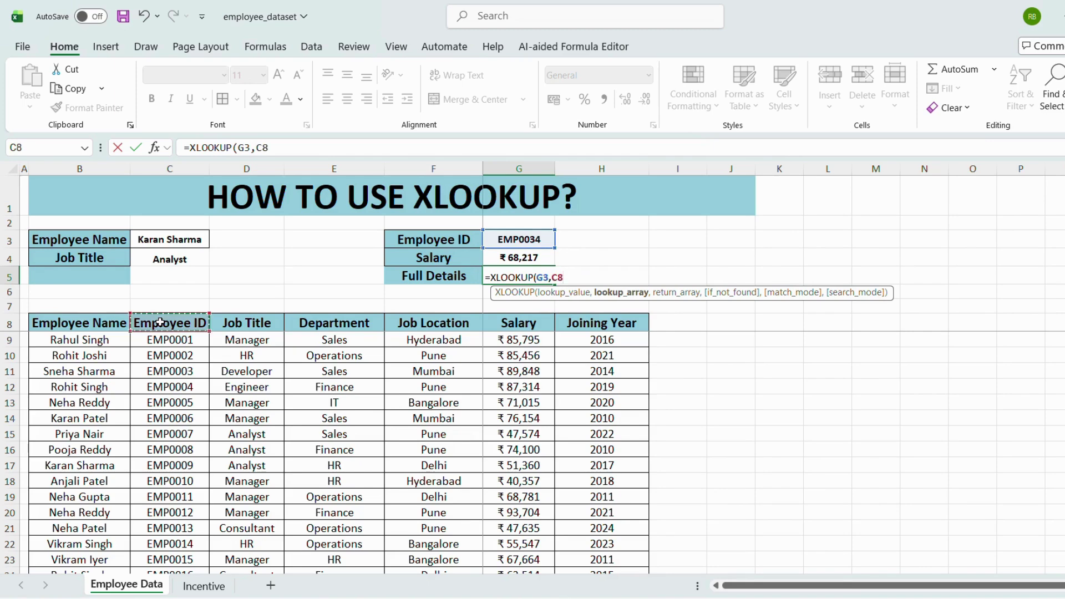
pyautogui.hotkey('ctrl', 'shift', 'Down')
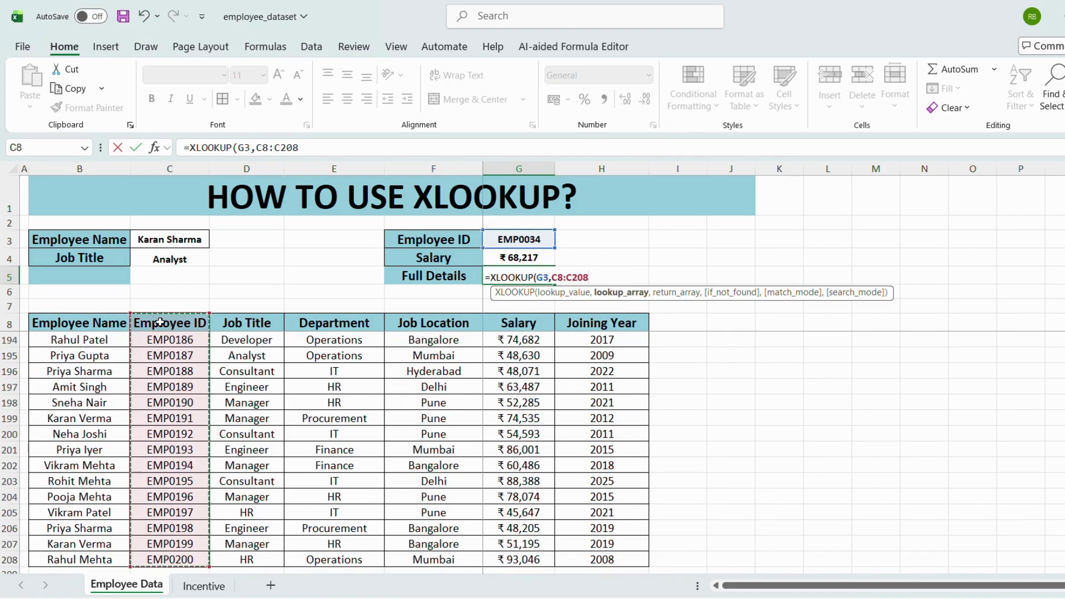
pyautogui.write(',')
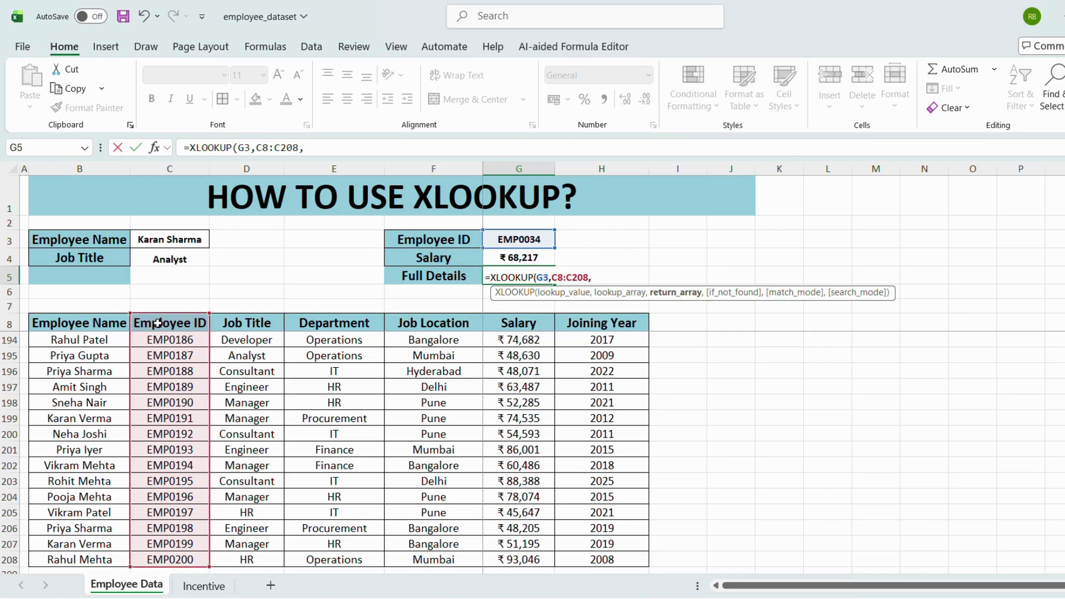
# Step: Set the whole table B8:H208 as the return array of the XLOOKUP in G5 and commit the formula
pyautogui.click(82, 327)
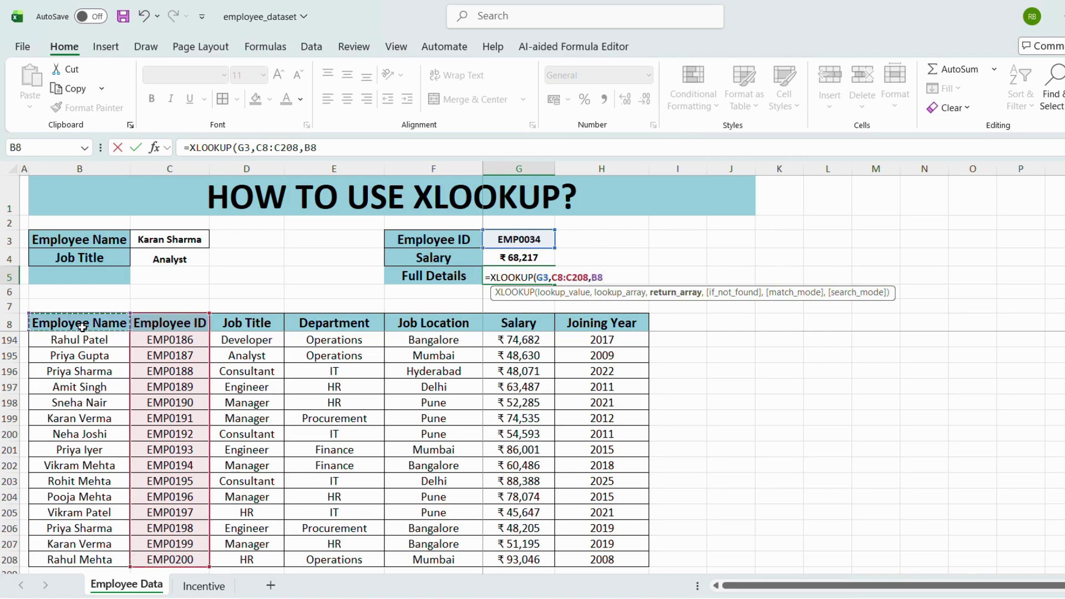
pyautogui.hotkey('shift', 'Right')
pyautogui.hotkey('shift', 'Right')
pyautogui.hotkey('shift', 'Right')
pyautogui.hotkey('shift', 'Right')
pyautogui.hotkey('shift', 'Right')
pyautogui.hotkey('shift', 'Right')
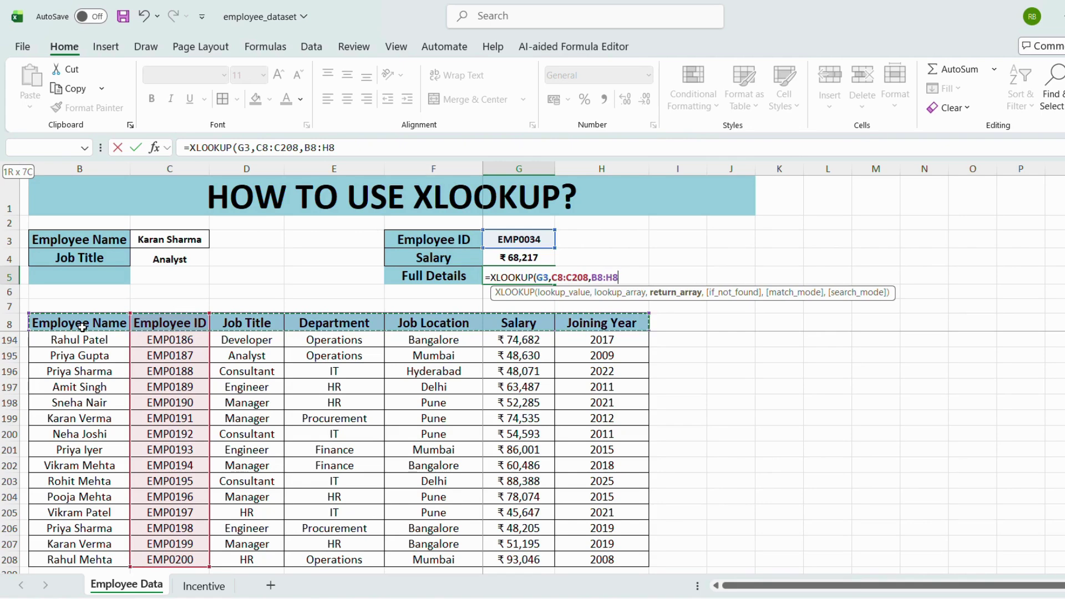
pyautogui.hotkey('ctrl', 'shift', 'Down')
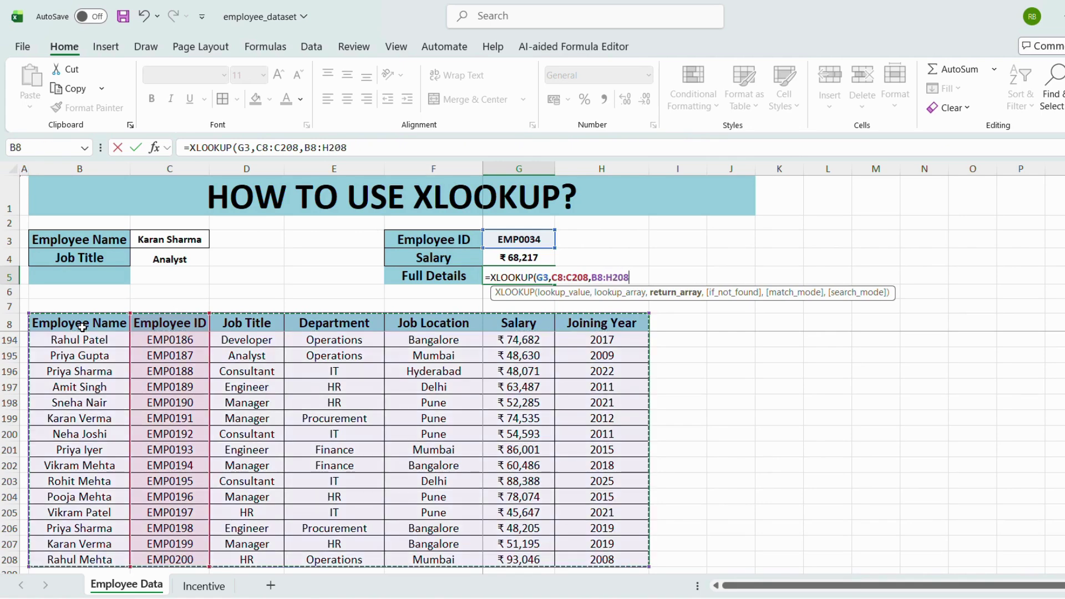
pyautogui.hotkey('ctrl', 'Return')
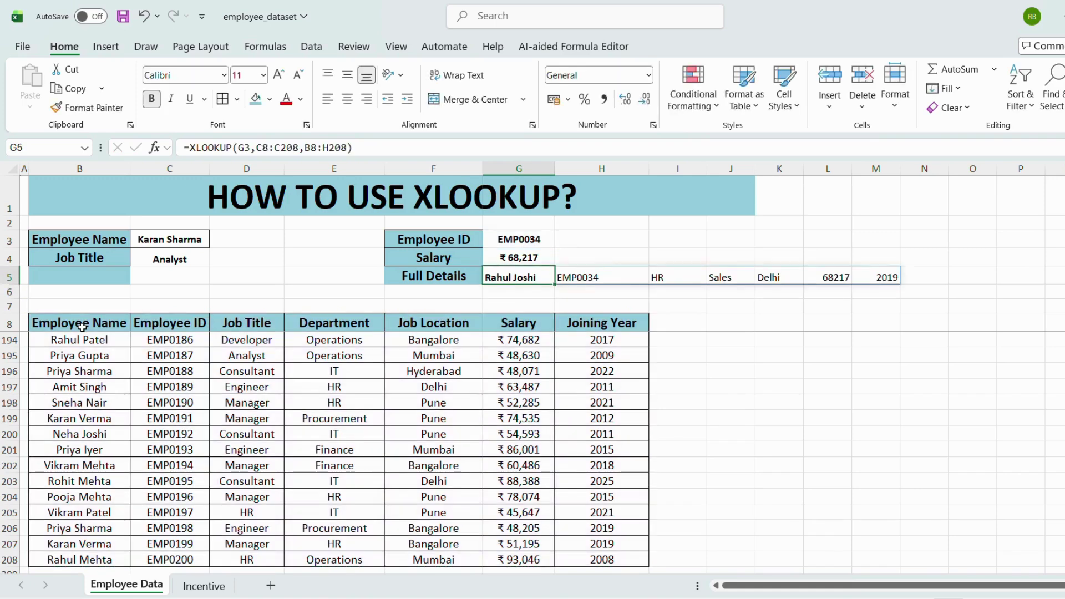
# Step: Examine the full employee details spilled across row 5 from the XLOOKUP formula in G5
pyautogui.press('Up')
pyautogui.press('Up')
pyautogui.press('Down')
pyautogui.press('Down')
pyautogui.press('Right')
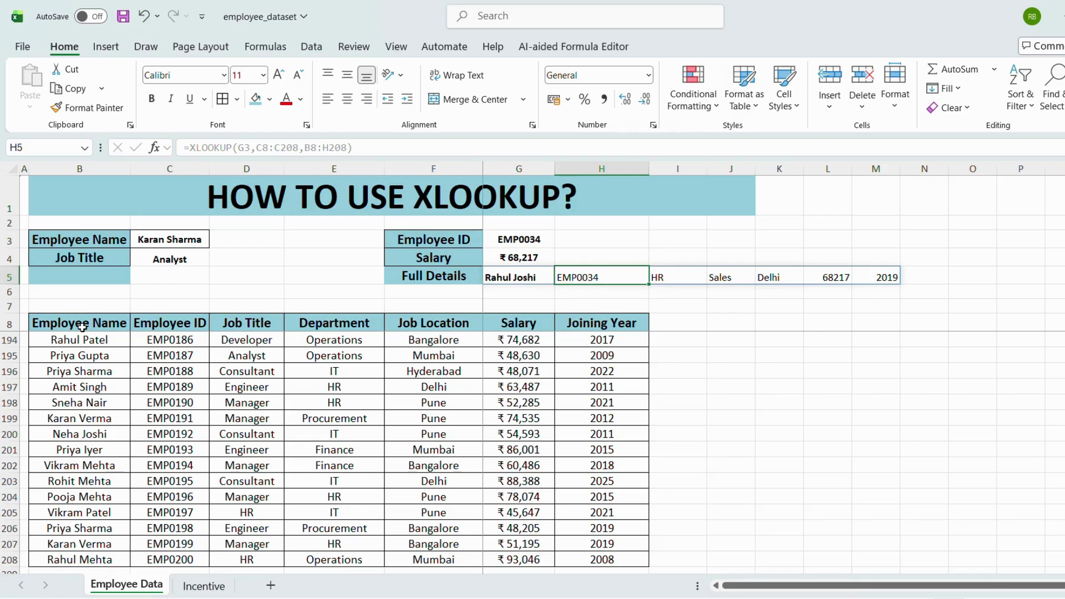
pyautogui.press('Right')
pyautogui.press('Right')
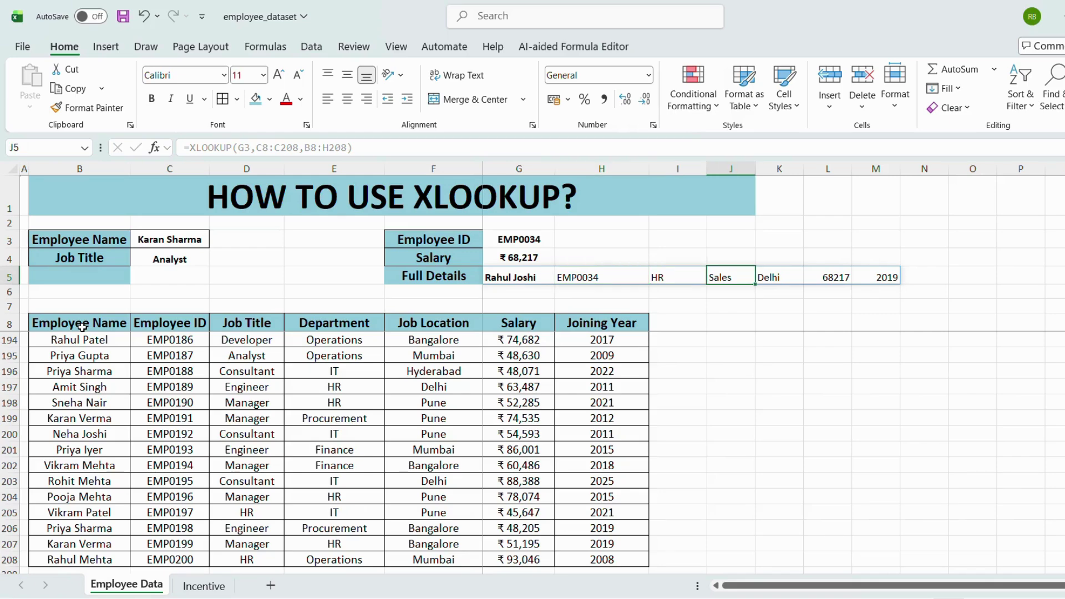
pyautogui.press('Right')
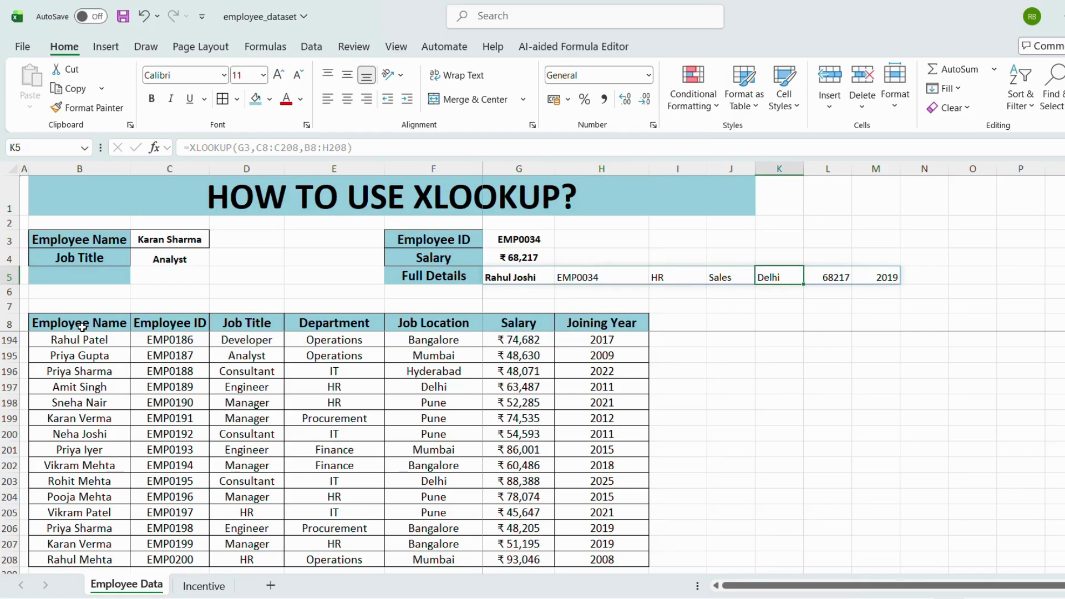
pyautogui.press('Right')
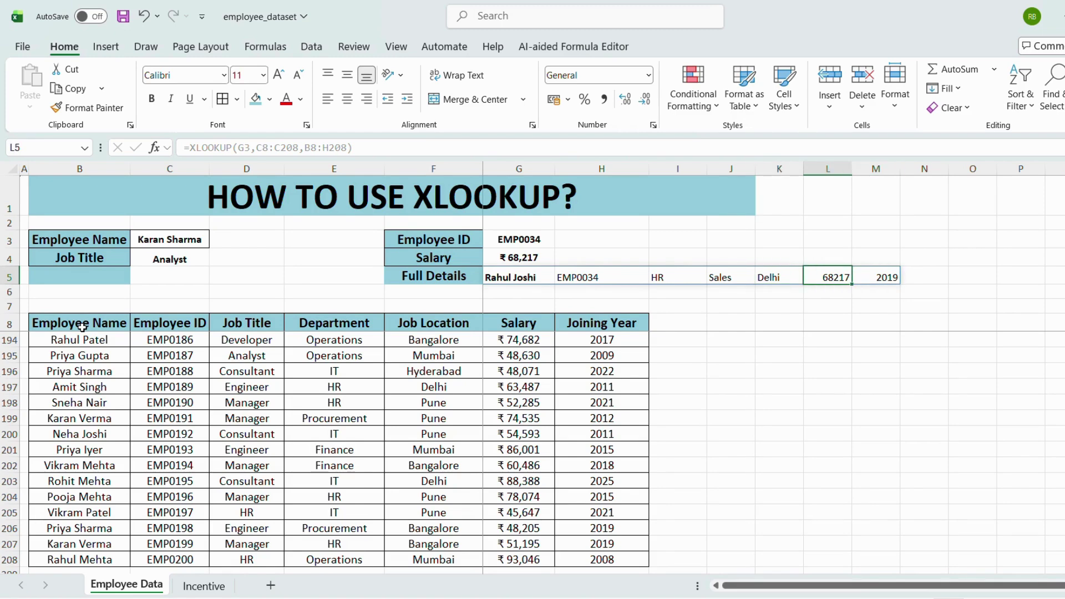
pyautogui.press('Left')
pyautogui.press('Left')
pyautogui.press('Left')
pyautogui.press('Left')
pyautogui.press('Left')
pyautogui.hotkey('shift', 'Right')
pyautogui.hotkey('shift', 'Right')
pyautogui.hotkey('shift', 'Right')
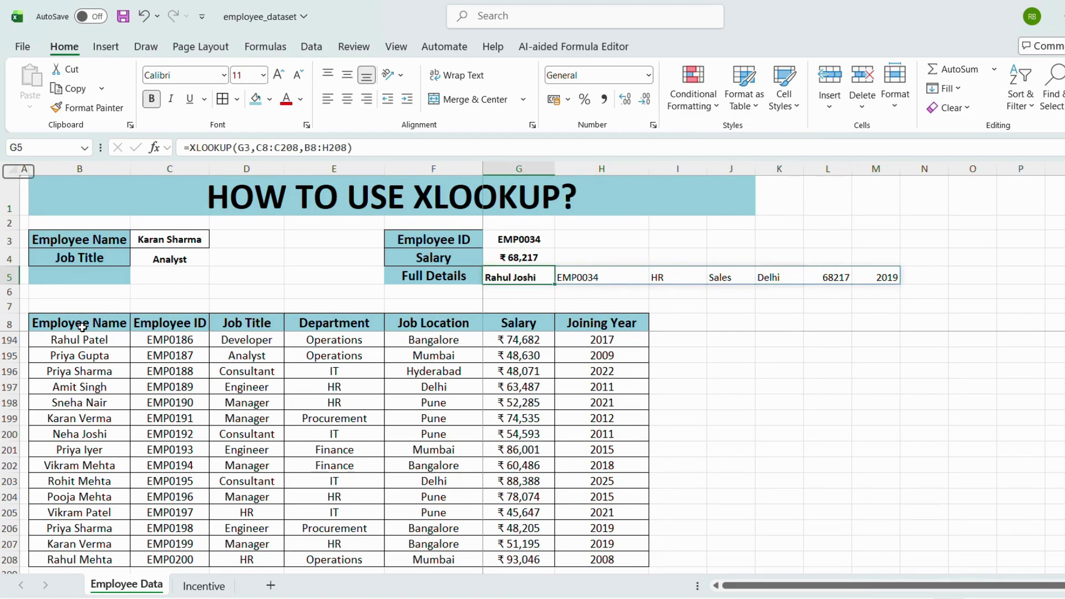
pyautogui.hotkey('shift', 'Right')
pyautogui.hotkey('shift', 'Right')
pyautogui.hotkey('shift', 'Right')
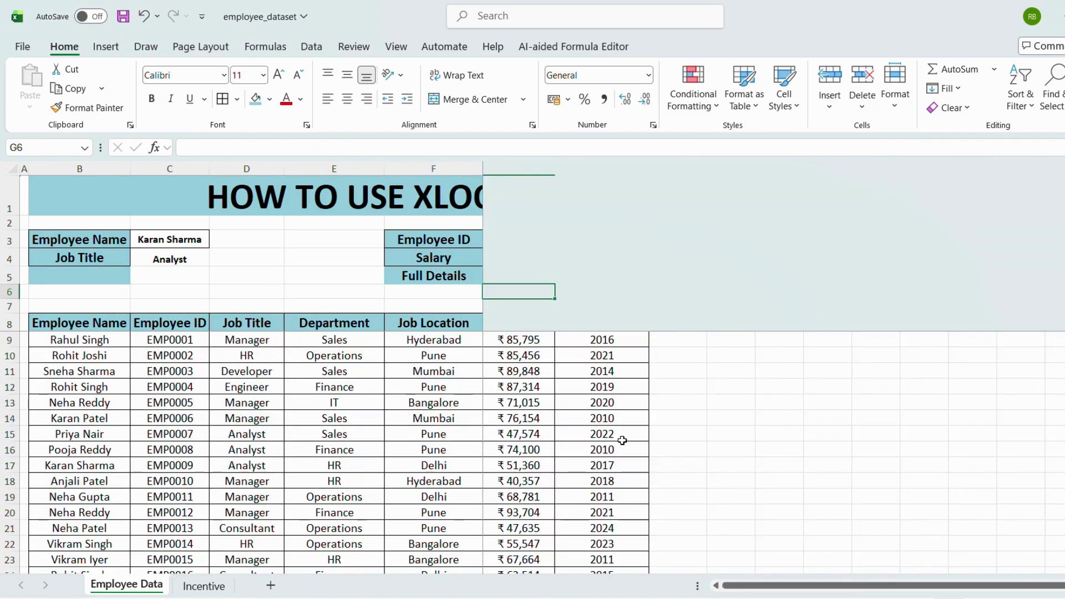
pyautogui.press('Right')
pyautogui.press('Right')
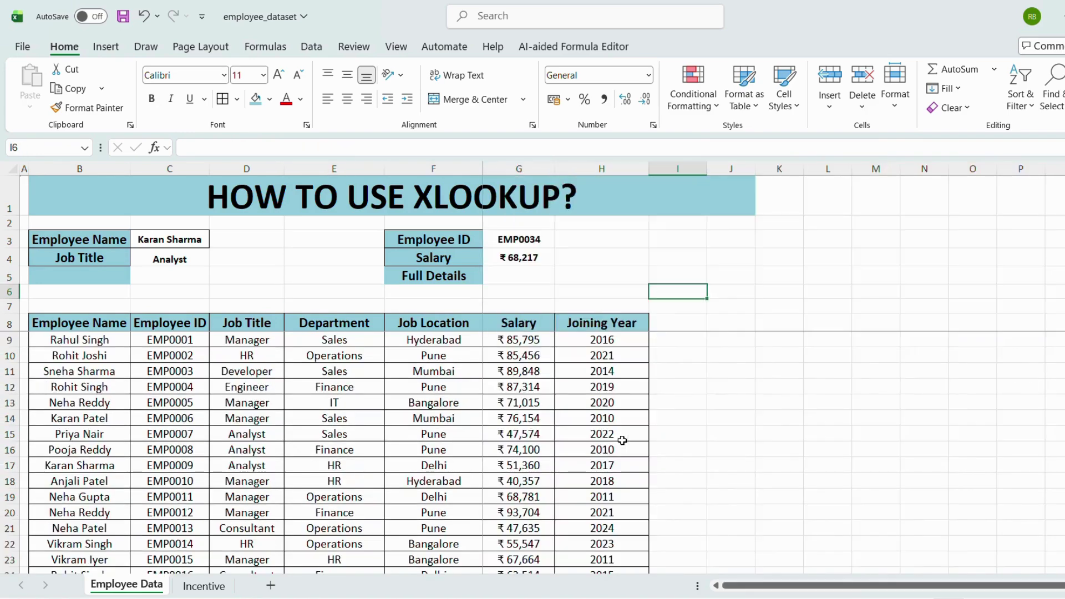
pyautogui.click(681, 373)
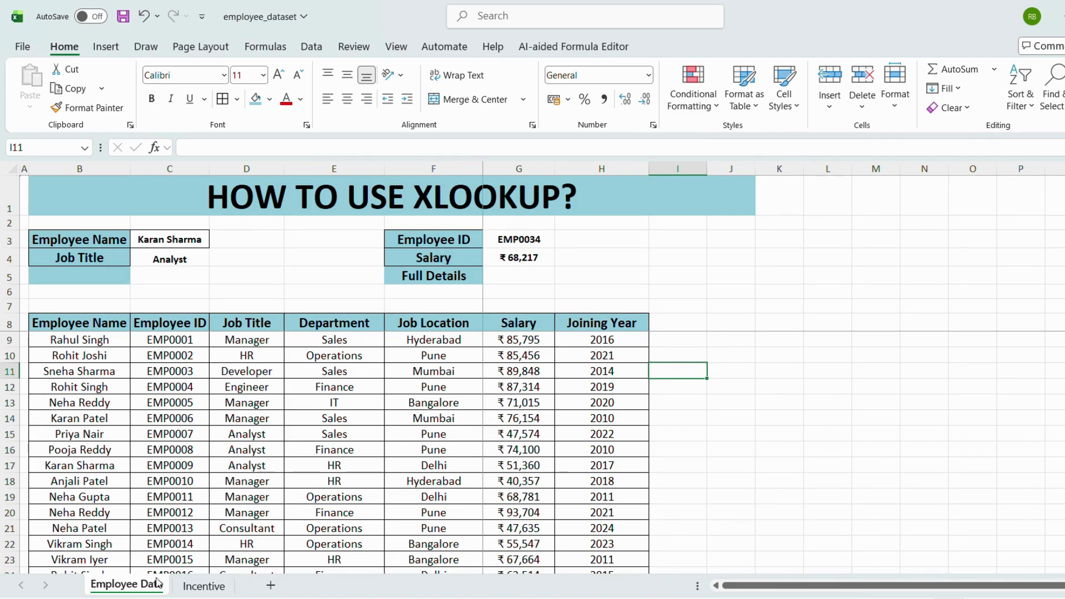
pyautogui.click(312, 383)
pyautogui.scroll(1, 309, 382)
pyautogui.scroll(-1, 309, 382)
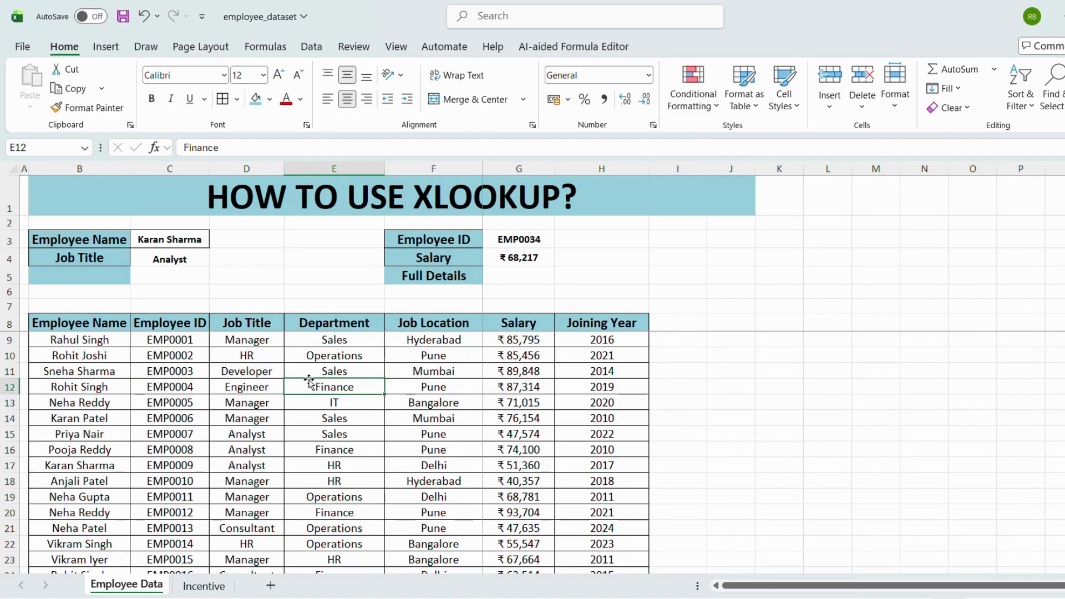
# Step: Review the department incentive amounts on the Incentive sheet and compare them with the Department column on the Employee Data sheet
pyautogui.click(204, 588)
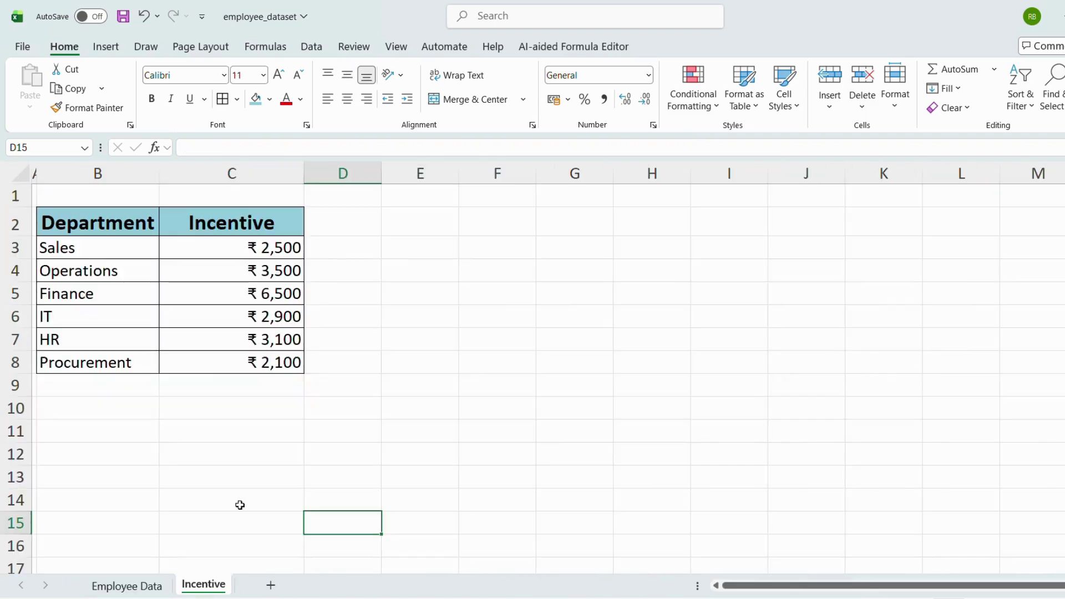
pyautogui.click(129, 244)
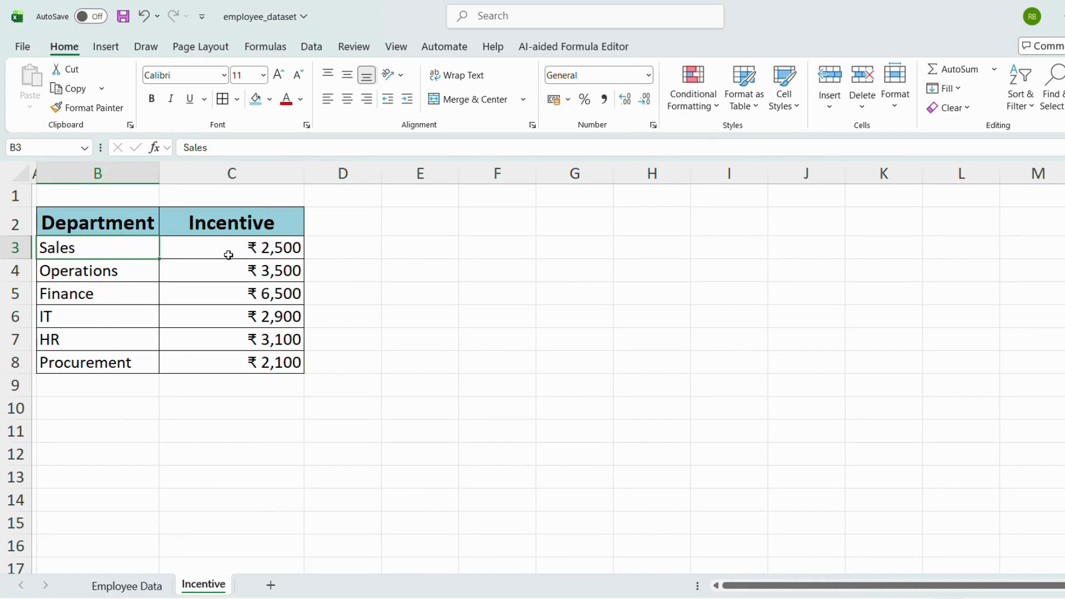
pyautogui.moveTo(227, 266); pyautogui.dragTo(213, 346)
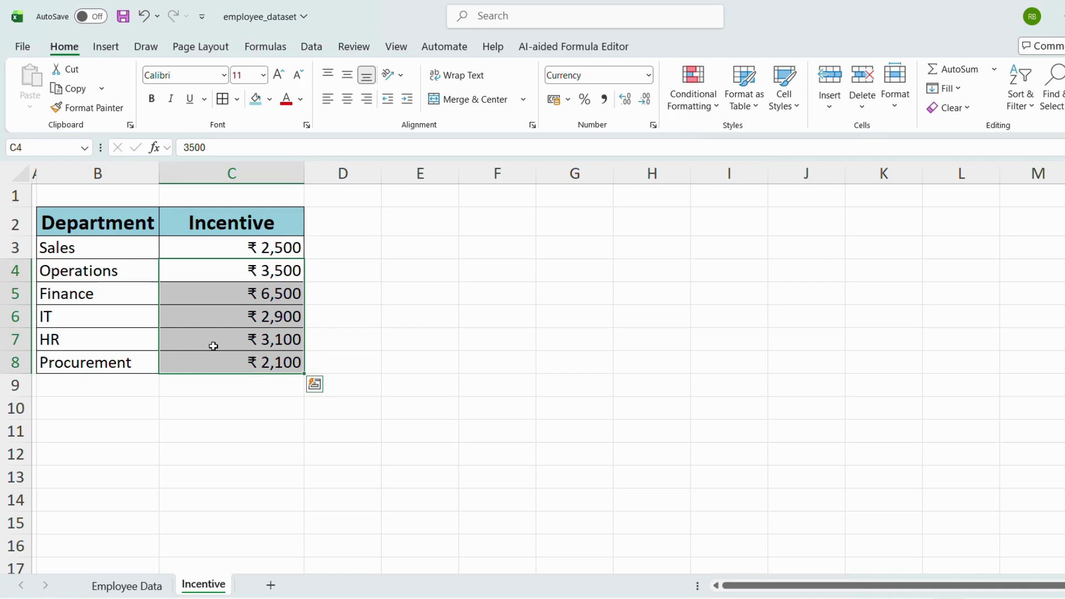
pyautogui.click(282, 248)
pyautogui.click(153, 287)
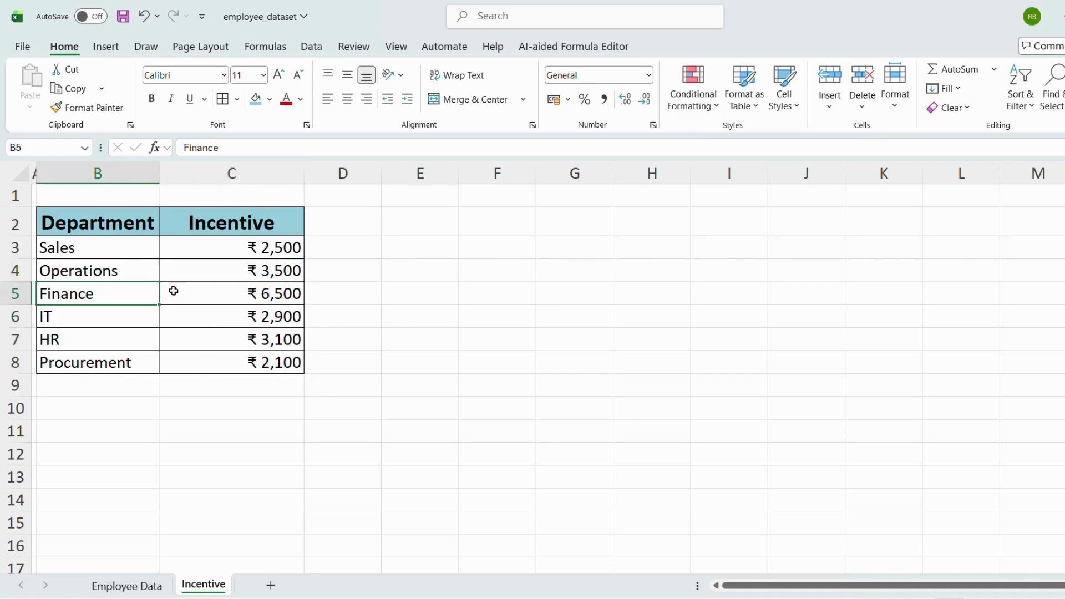
pyautogui.click(255, 303)
pyautogui.click(253, 340)
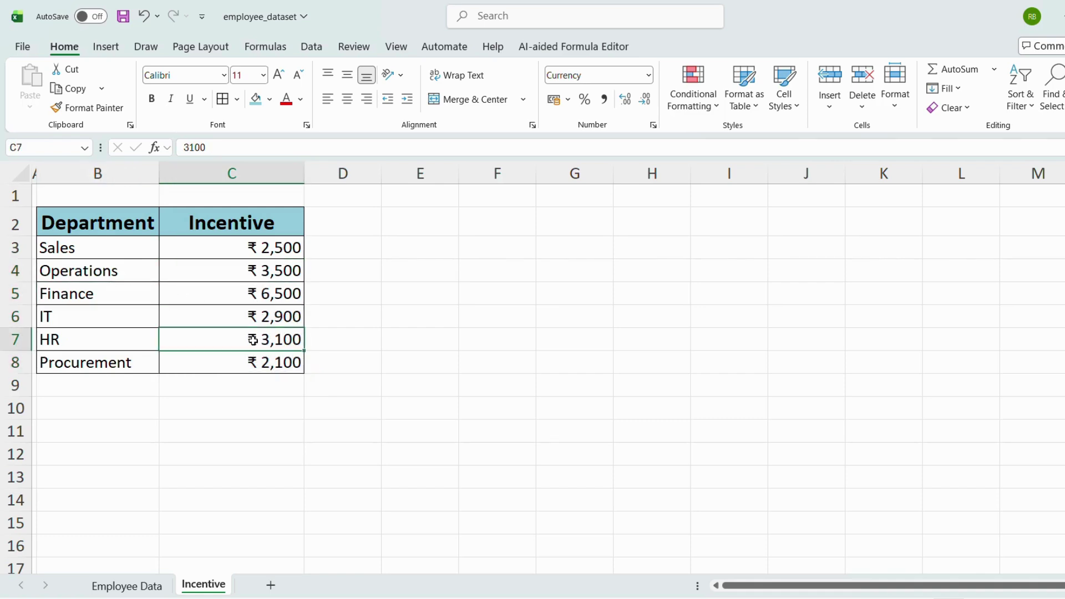
pyautogui.click(152, 590)
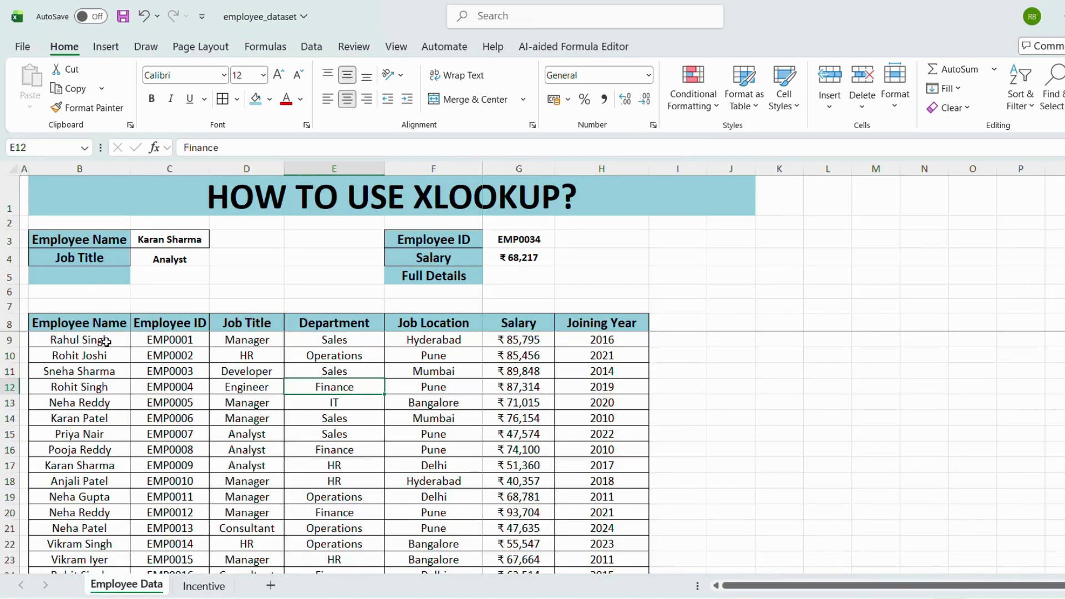
pyautogui.click(308, 341)
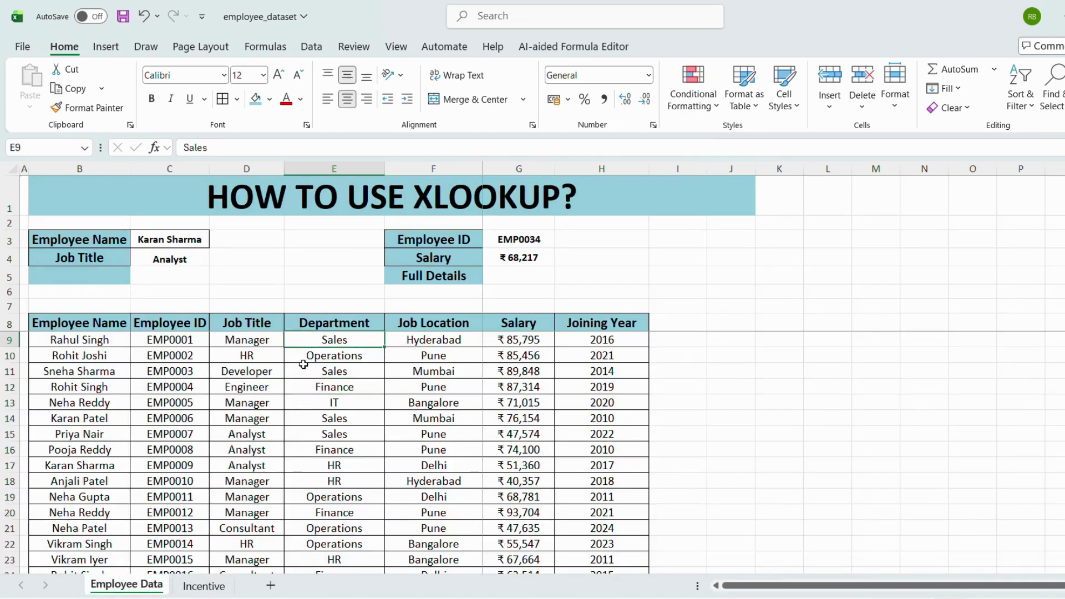
# Step: Start an XLOOKUP formula in I9 with the department in E9 as the lookup value
pyautogui.click(688, 338)
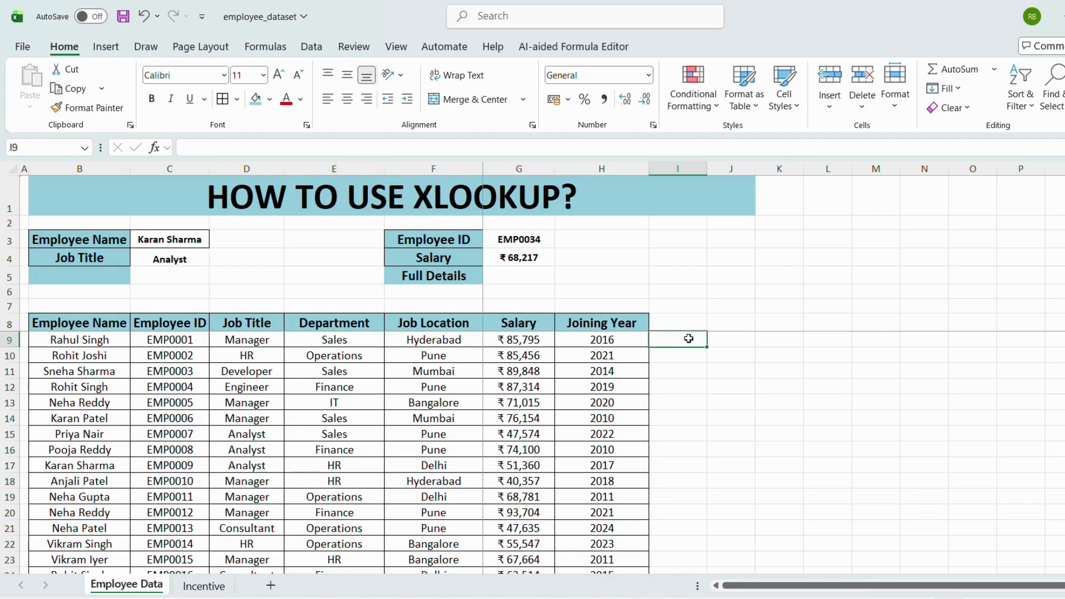
pyautogui.press('Up')
pyautogui.click(688, 338)
pyautogui.write('=xl')
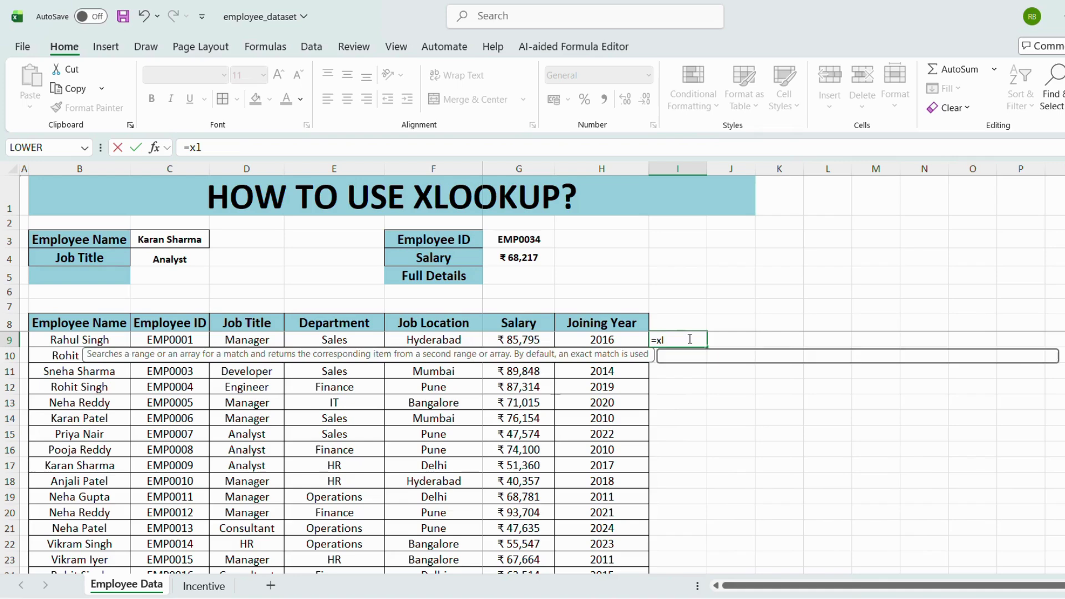
pyautogui.press('Tab')
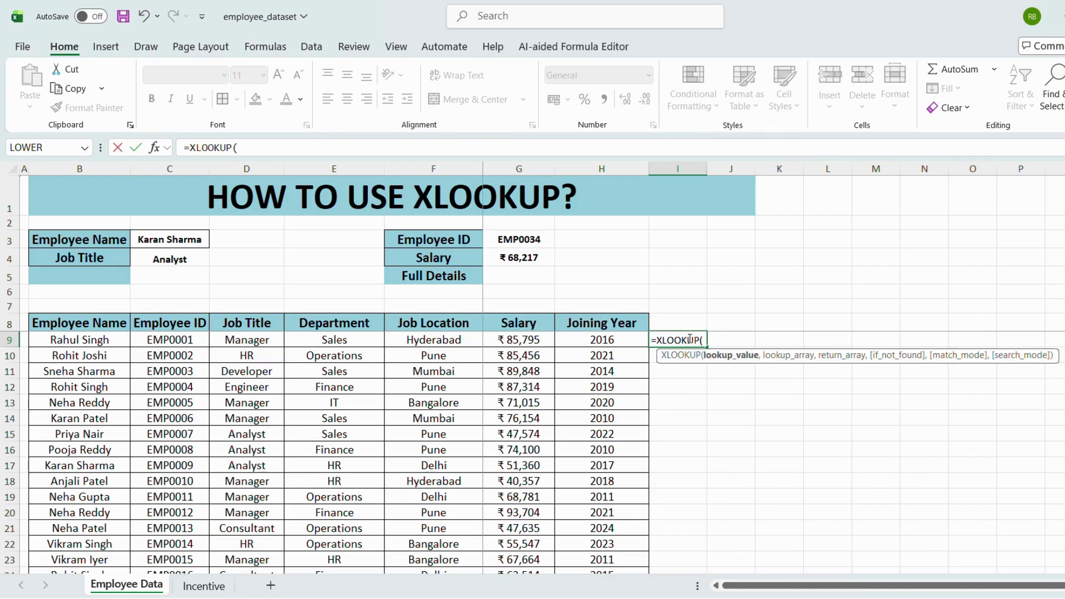
pyautogui.press('Left')
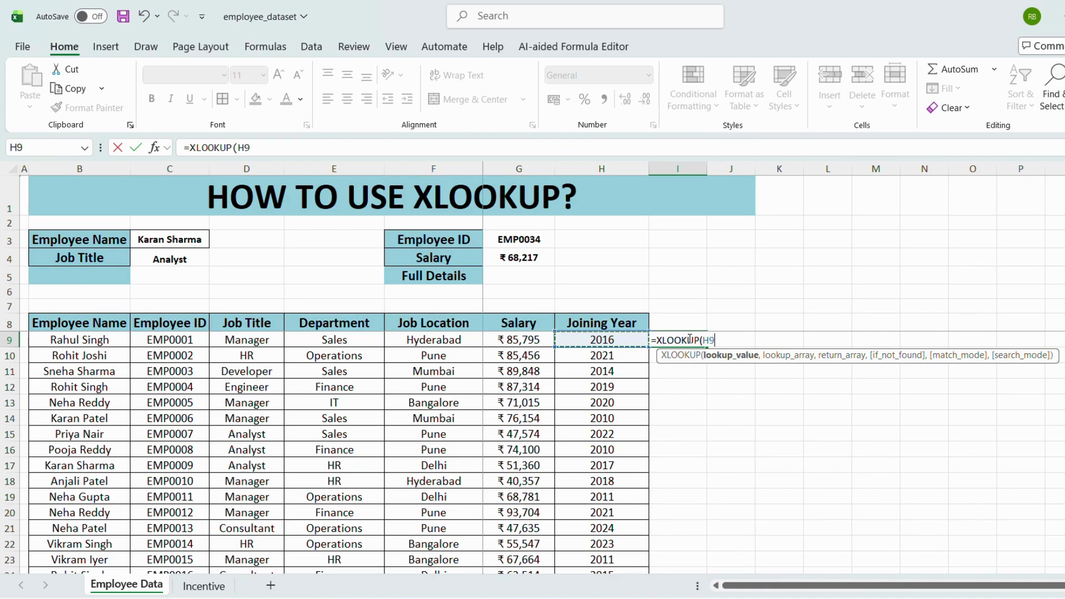
pyautogui.press('Left')
pyautogui.press('Left')
pyautogui.press('Left')
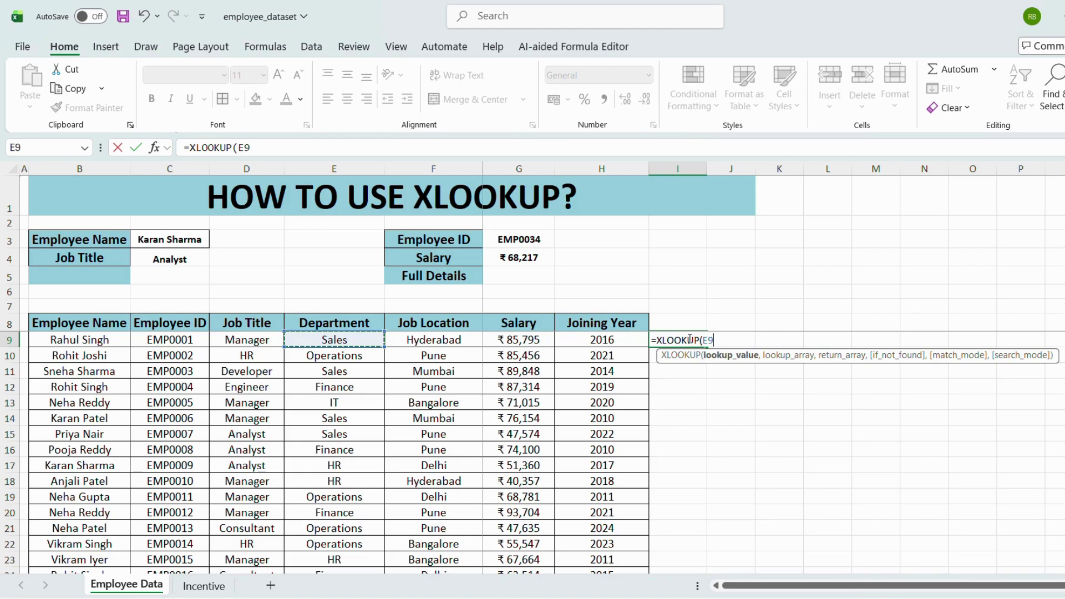
pyautogui.write(',')
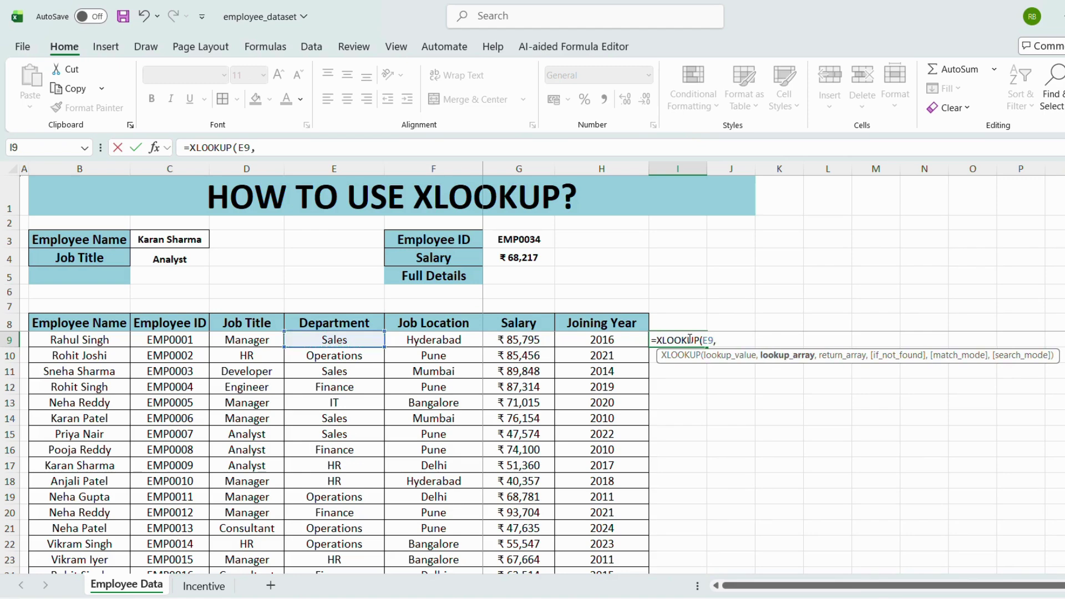
# Step: Set Incentive sheet column B as the lookup array and column C as the return array, and commit the formula in I9
pyautogui.click(211, 590)
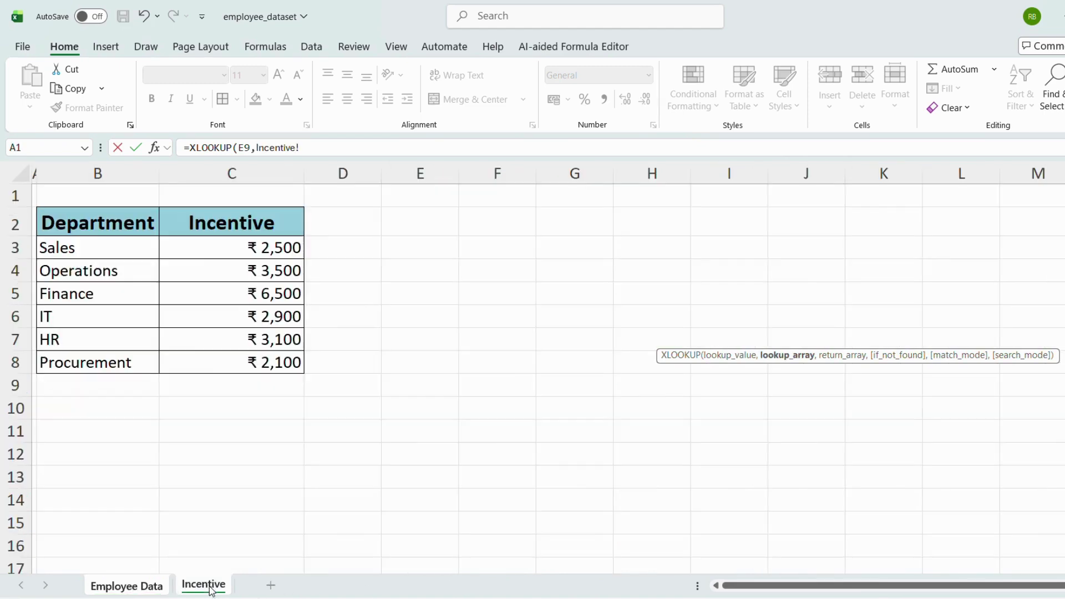
pyautogui.click(114, 174)
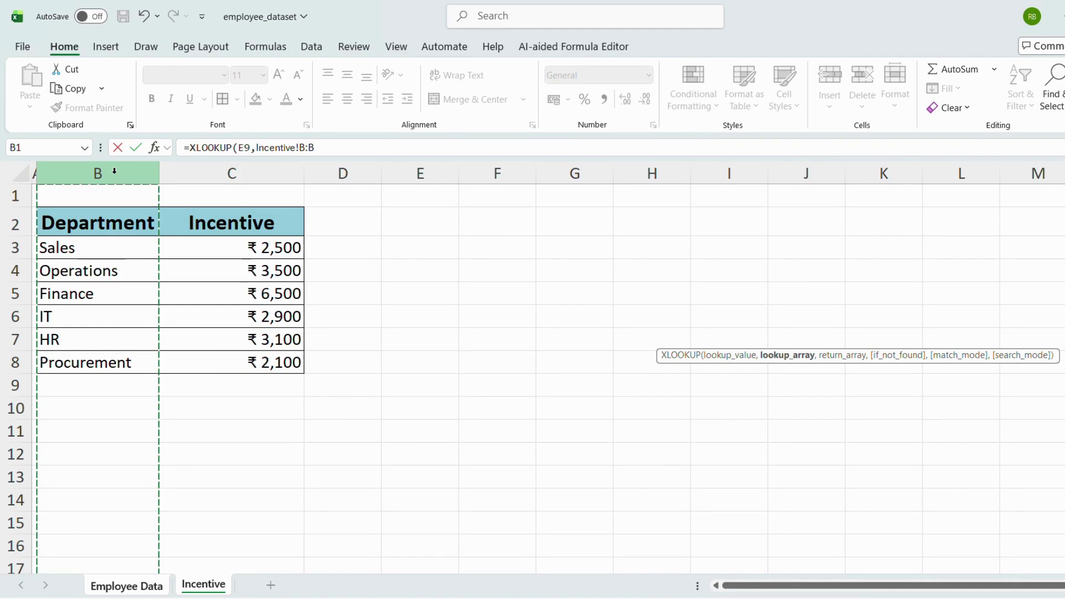
pyautogui.write(',')
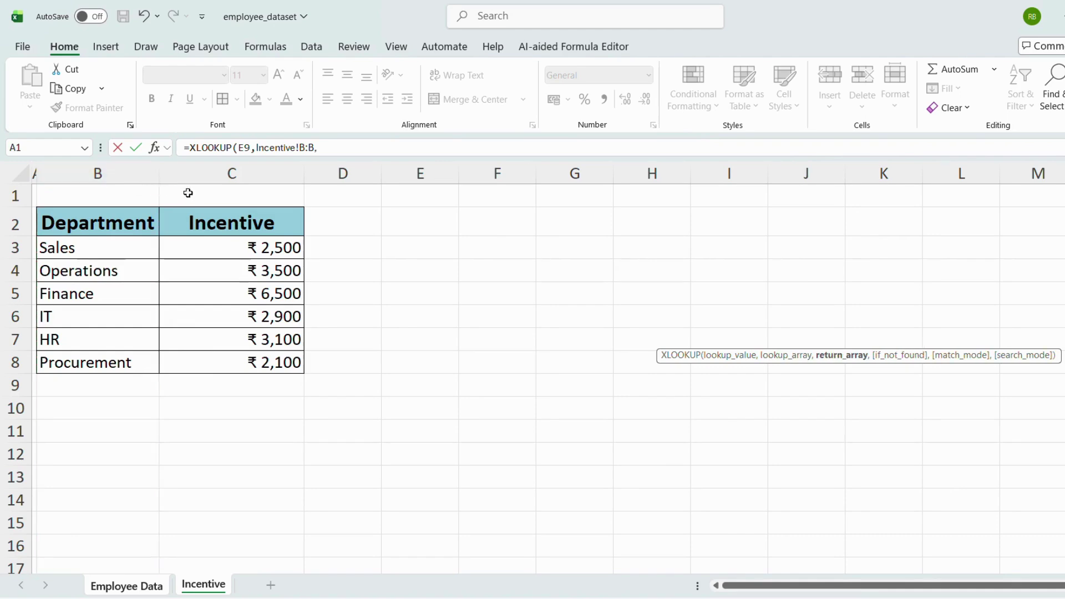
pyautogui.click(268, 166)
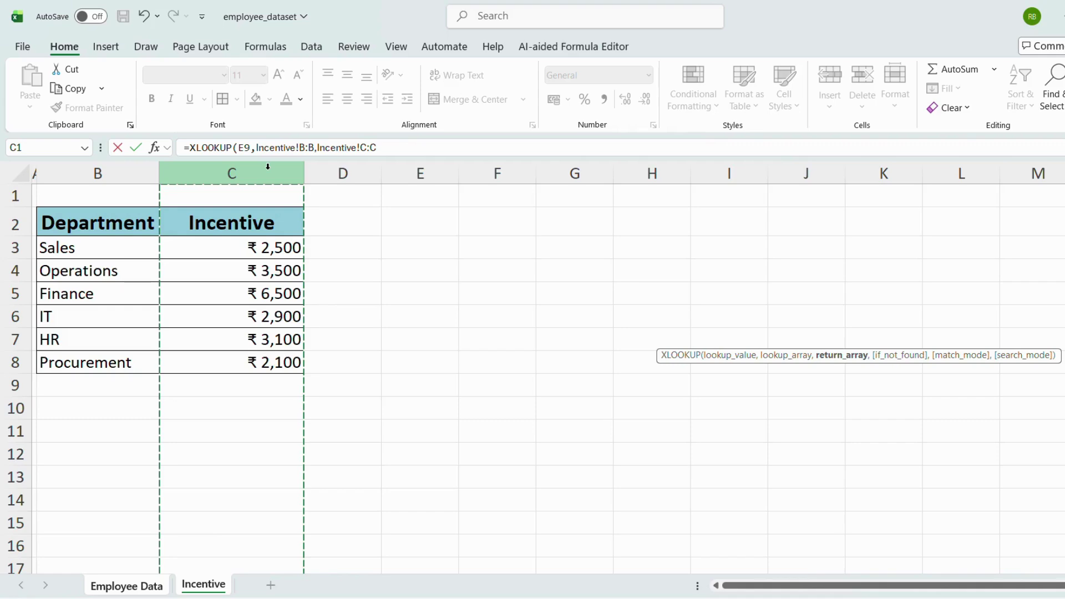
pyautogui.press('Return')
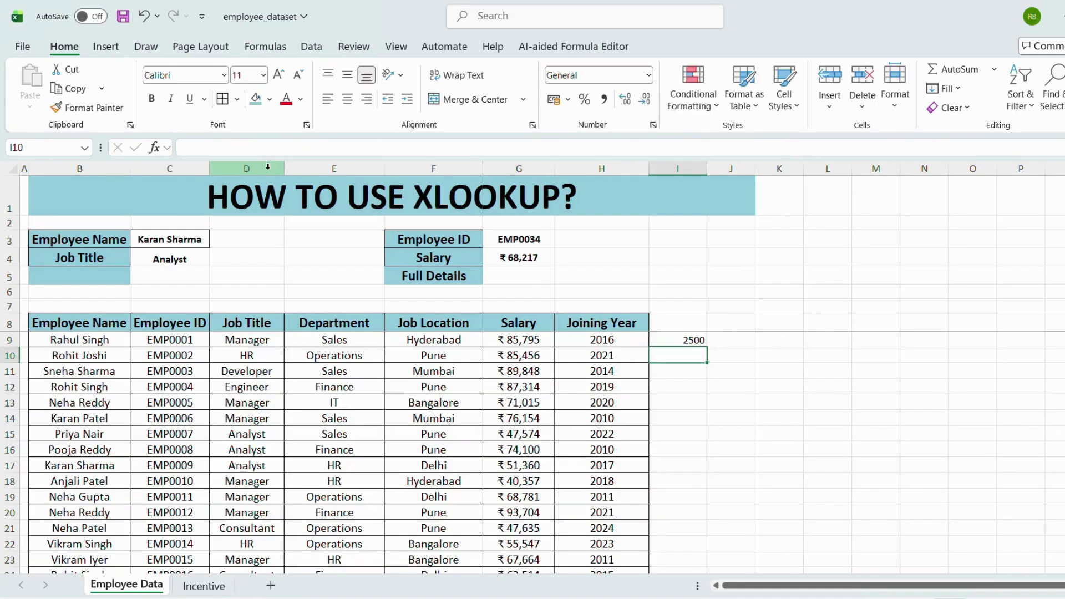
# Step: Copy the XLOOKUP formula from I9 down through I208, the last employee row
pyautogui.press('Up')
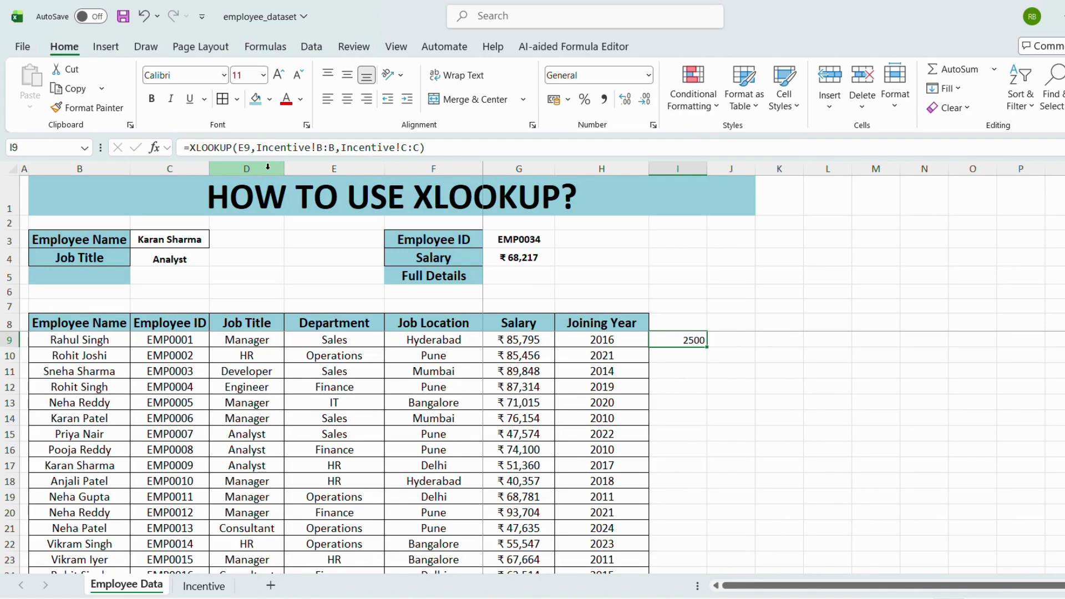
pyautogui.hotkey('ctrl', 'c')
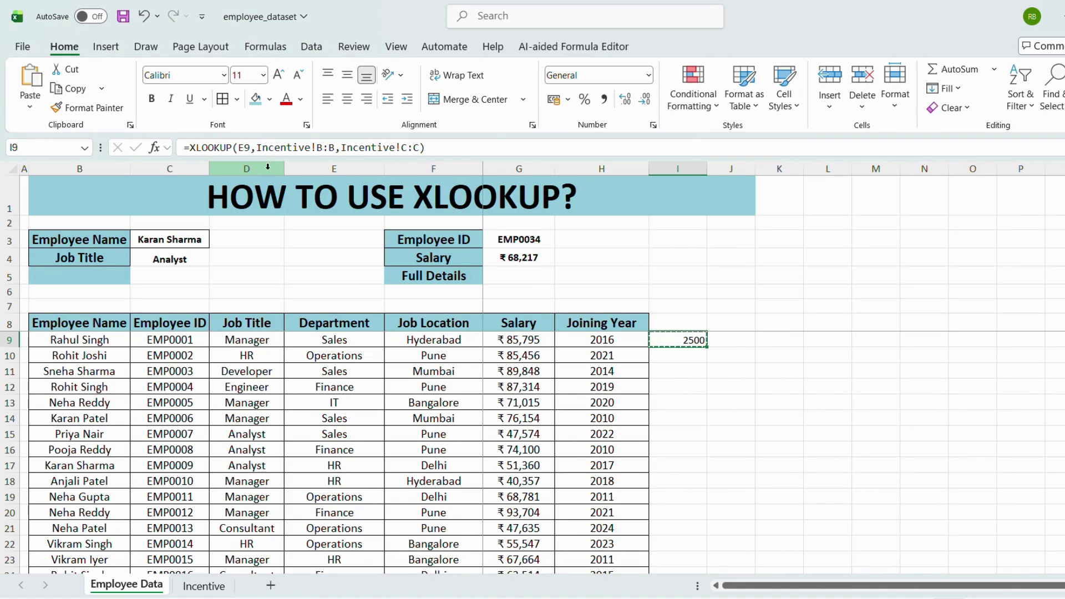
pyautogui.press('Left')
pyautogui.hotkey('ctrl', 'Down')
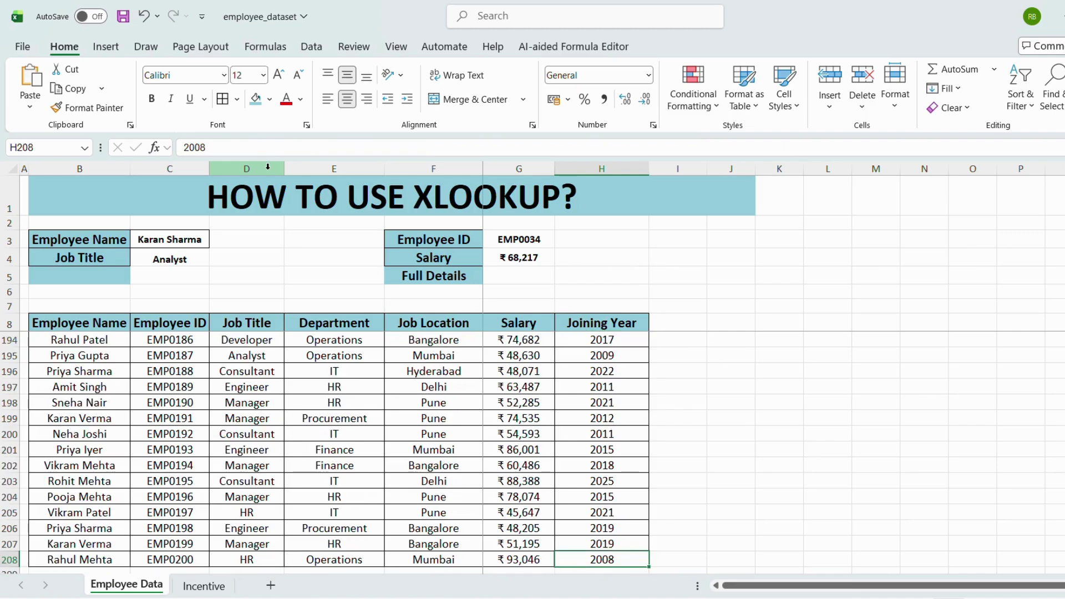
pyautogui.press('Right')
pyautogui.hotkey('ctrl', 'shift', 'Up')
pyautogui.hotkey('shift', 'Down')
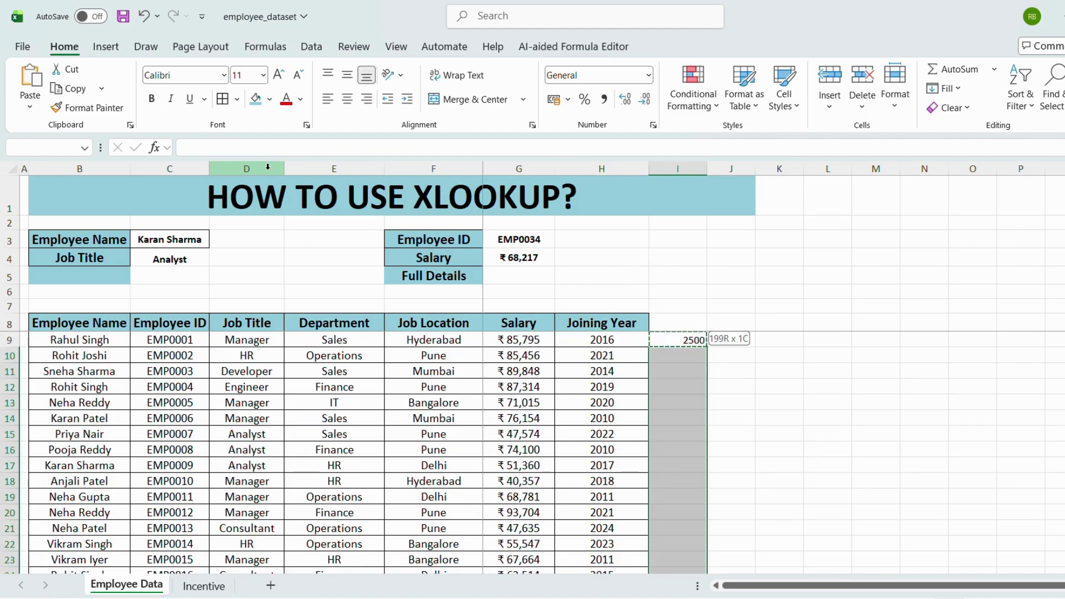
pyautogui.hotkey('ctrl', 'v')
pyautogui.hotkey('ctrl', 'Up')
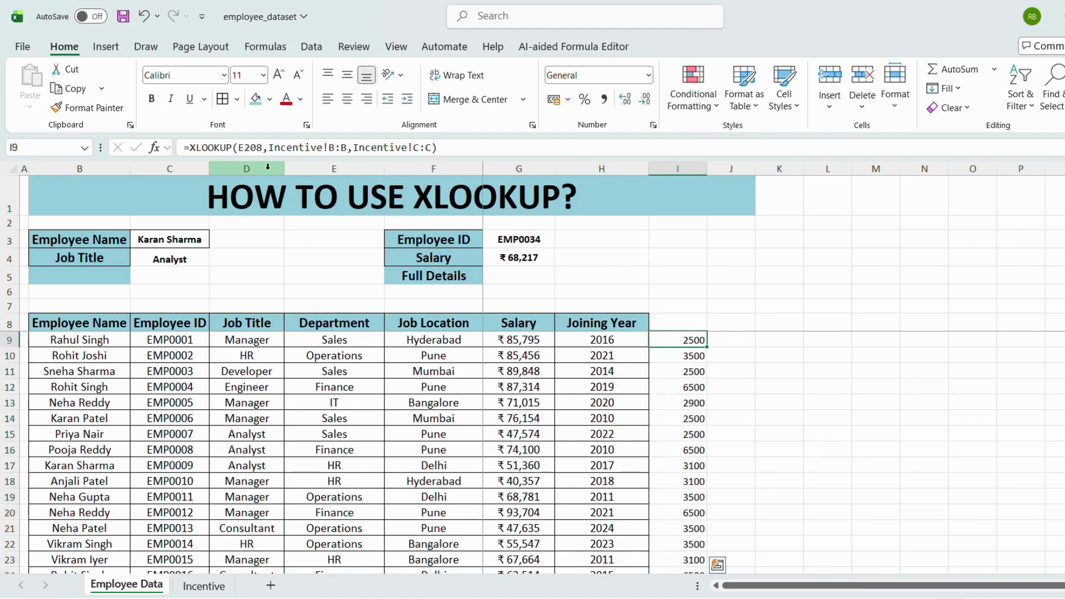
# Step: Compare the incentive returned for the Sales employee in row 15 with the Sales amount on the Incentive sheet
pyautogui.press('Down')
pyautogui.press('Down')
pyautogui.press('Down')
pyautogui.press('Down')
pyautogui.press('Down')
pyautogui.press('Down')
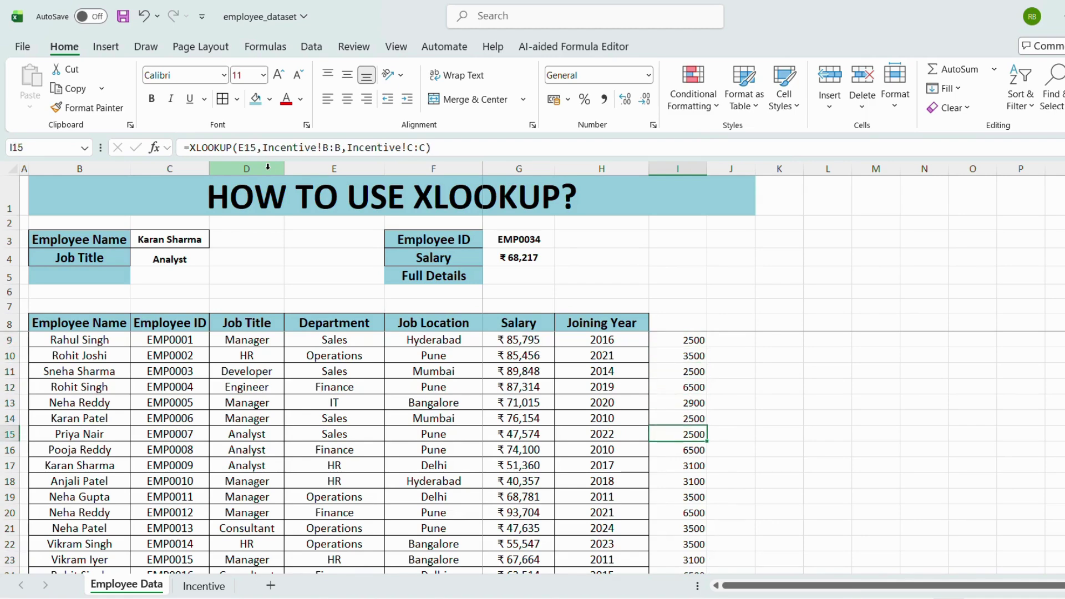
pyautogui.hotkey('shift', 'space')
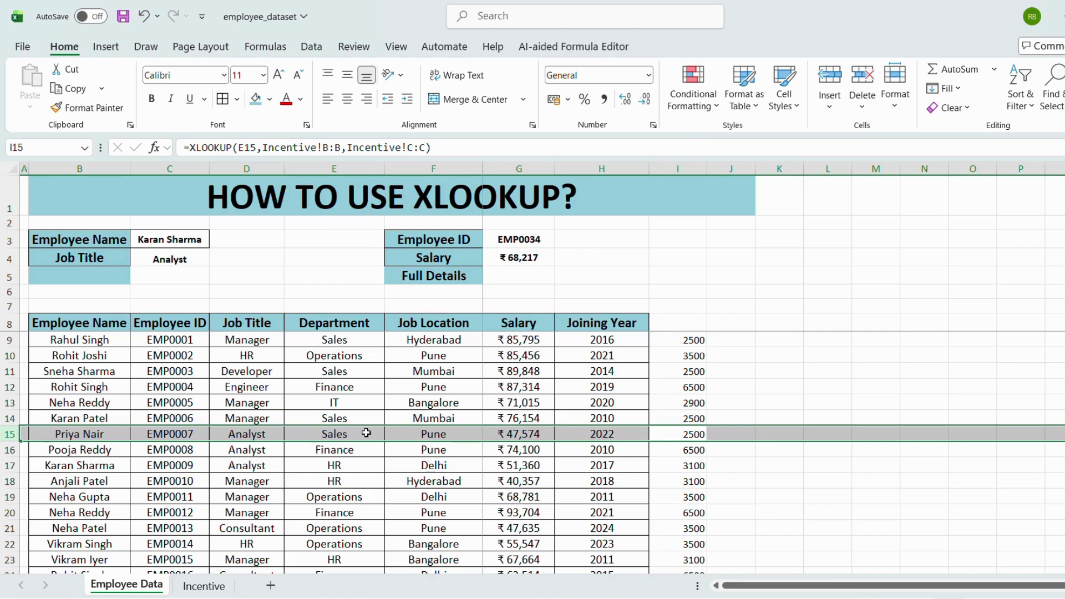
pyautogui.click(700, 433)
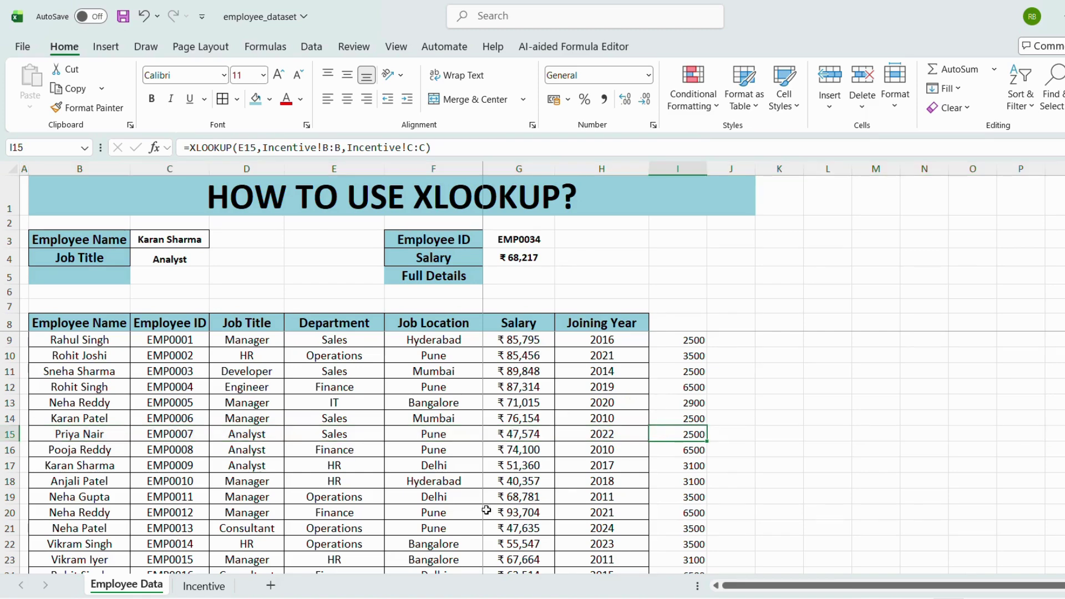
pyautogui.click(197, 583)
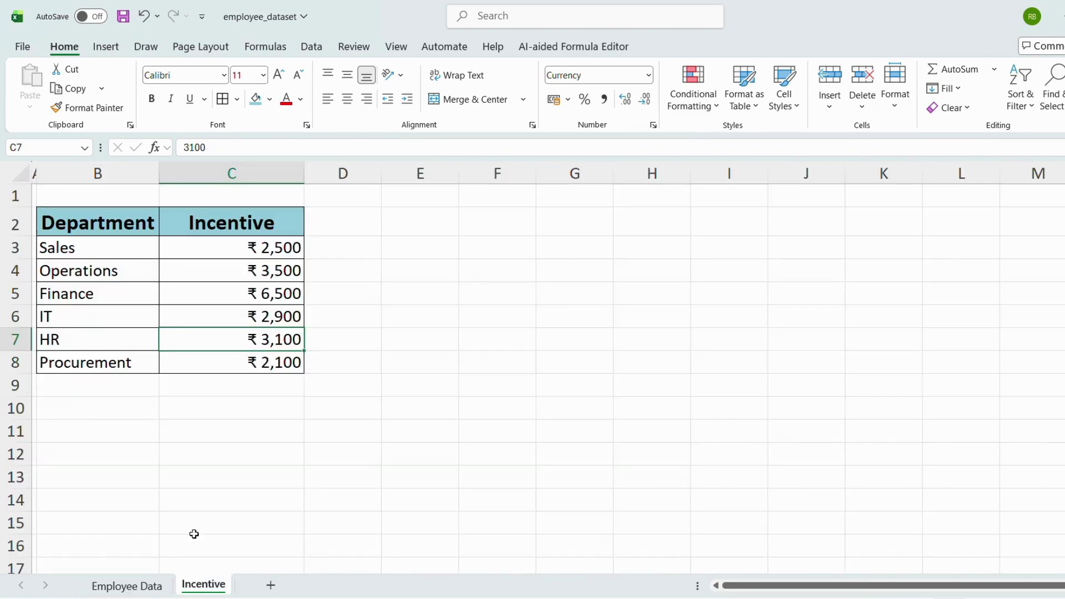
pyautogui.click(126, 254)
pyautogui.click(233, 261)
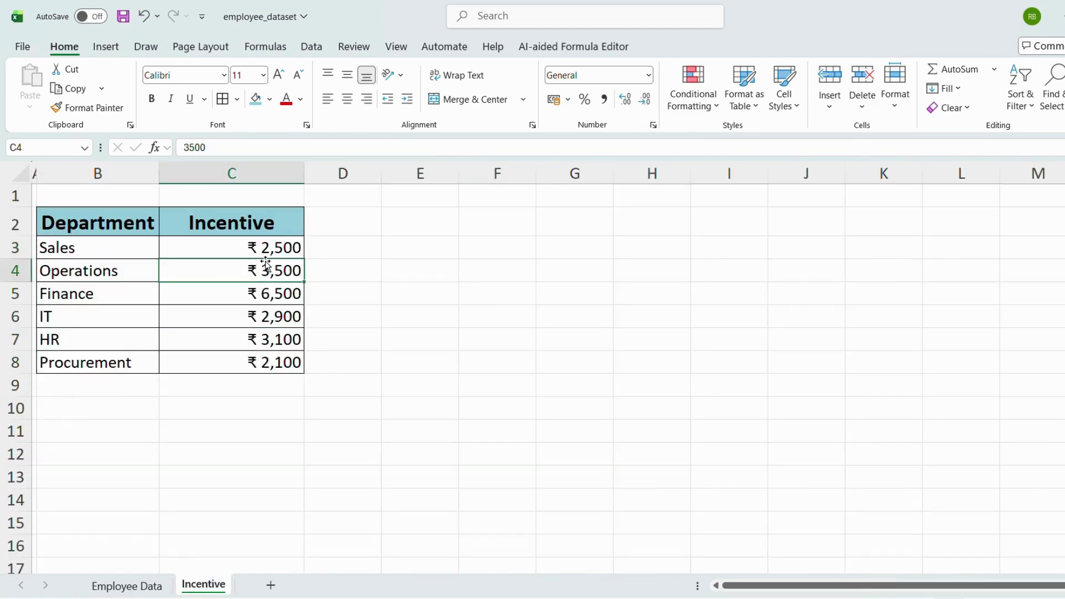
pyautogui.click(228, 245)
# Step: Compare the HR amount on the Incentive sheet with the incentives returned for the HR employees in rows 17 and 18
pyautogui.click(109, 342)
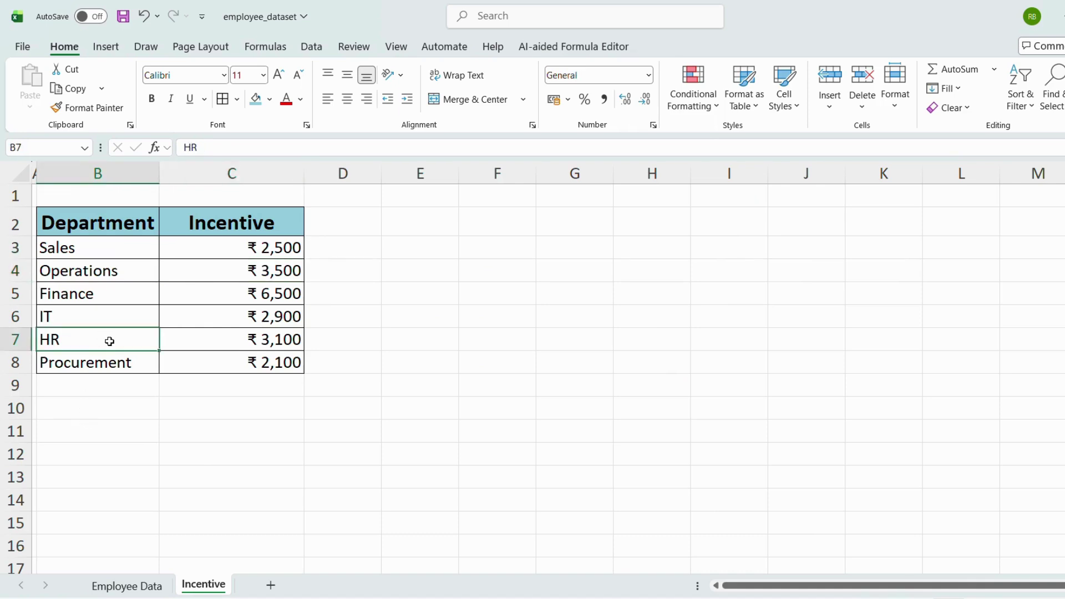
pyautogui.click(243, 335)
pyautogui.click(127, 586)
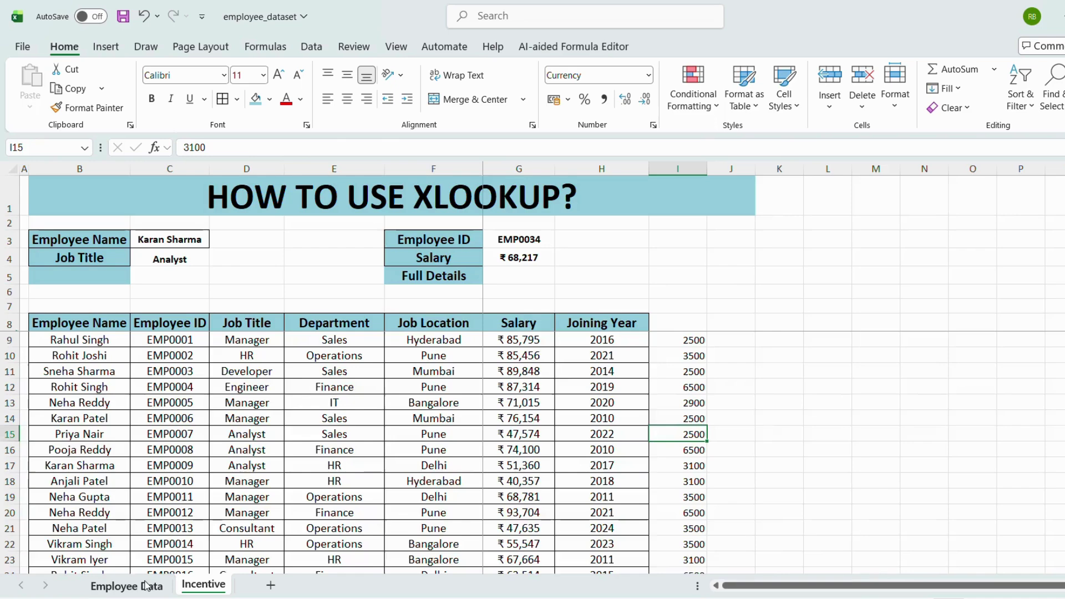
pyautogui.scroll(-2, 363, 389)
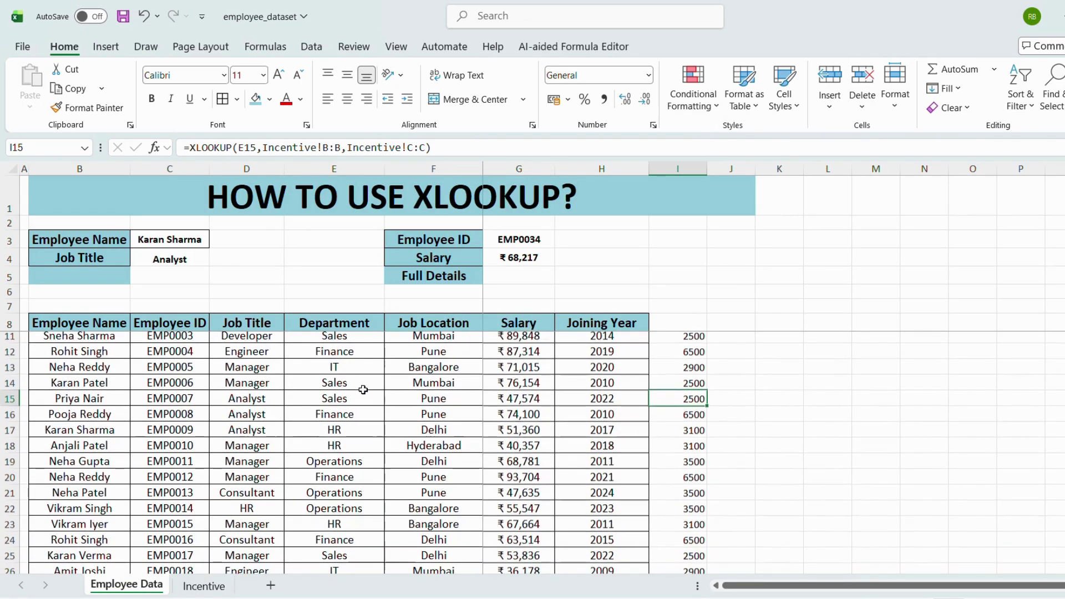
pyautogui.click(334, 432)
pyautogui.hotkey('shift', 'space')
pyautogui.hotkey('shift', 'Down')
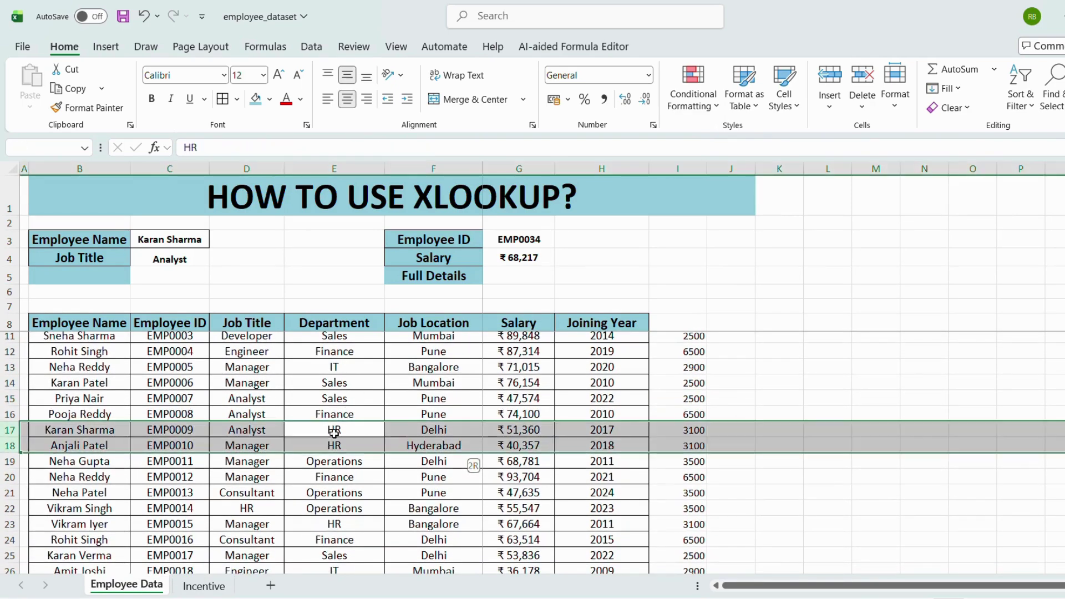
pyautogui.click(703, 429)
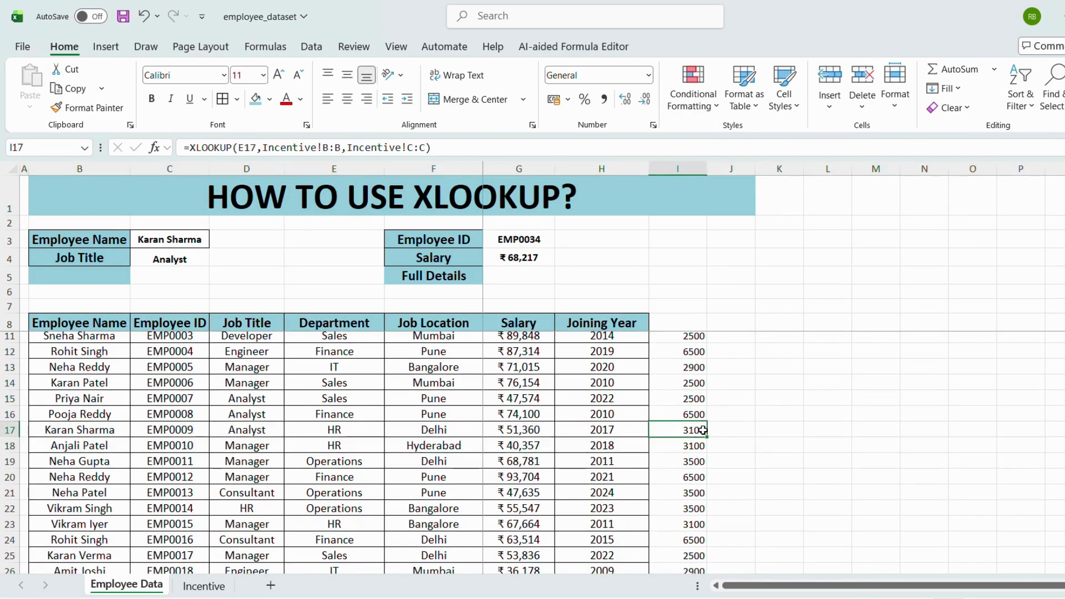
# Step: Apply the Joining Year column's formatting from H8:H208 to the incentive column starting at I8 with Format Painter
pyautogui.hotkey('ctrl', 'Up')
pyautogui.press('Up')
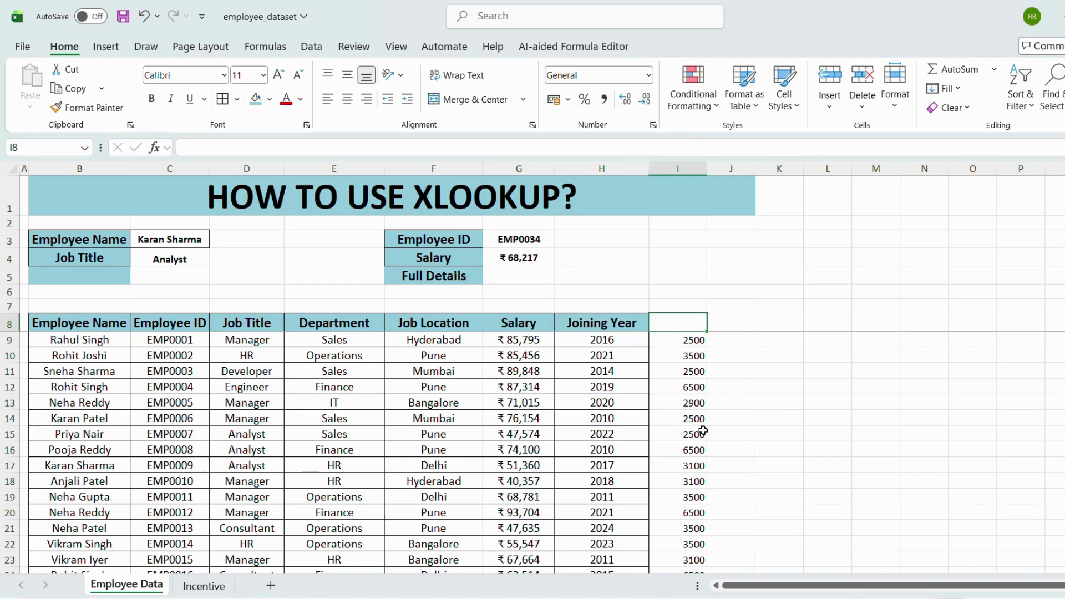
pyautogui.press('Down')
pyautogui.press('Up')
pyautogui.press('Left')
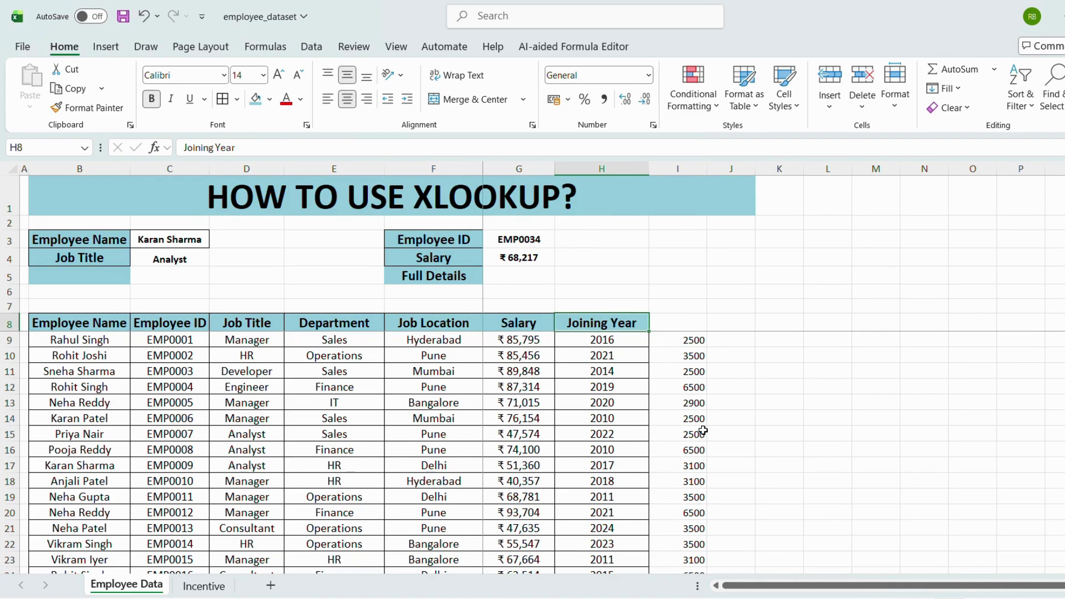
pyautogui.hotkey('ctrl', 'shift', 'Down')
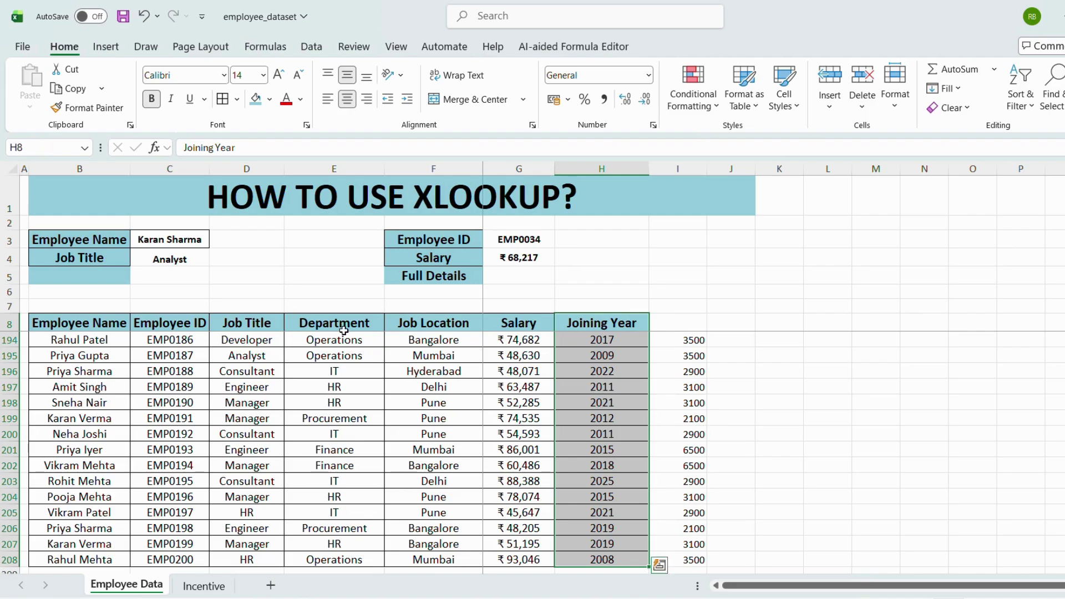
pyautogui.click(65, 107)
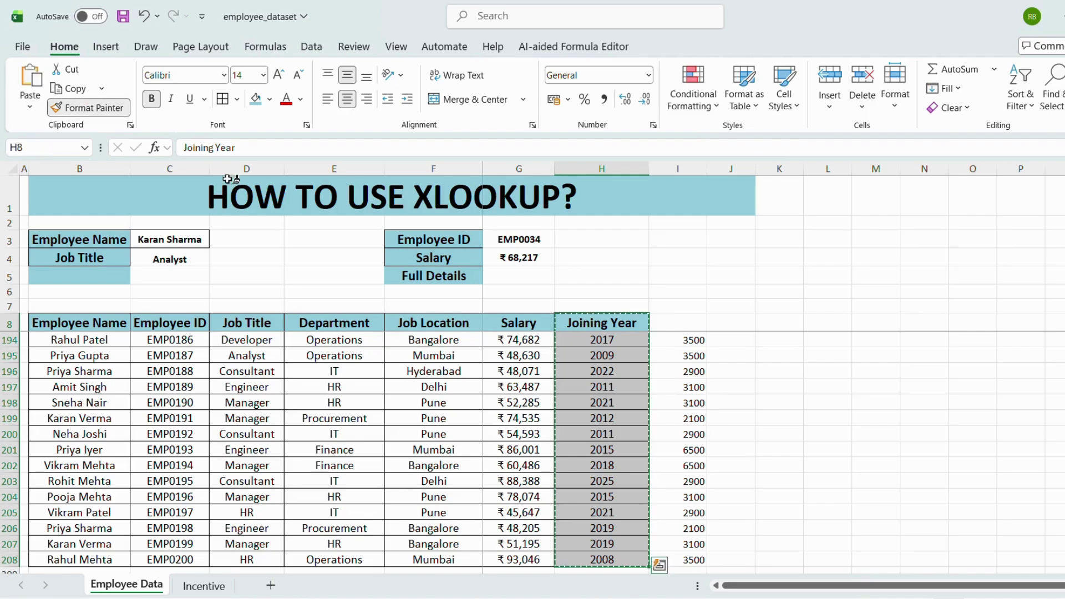
pyautogui.scroll(20, 611, 322)
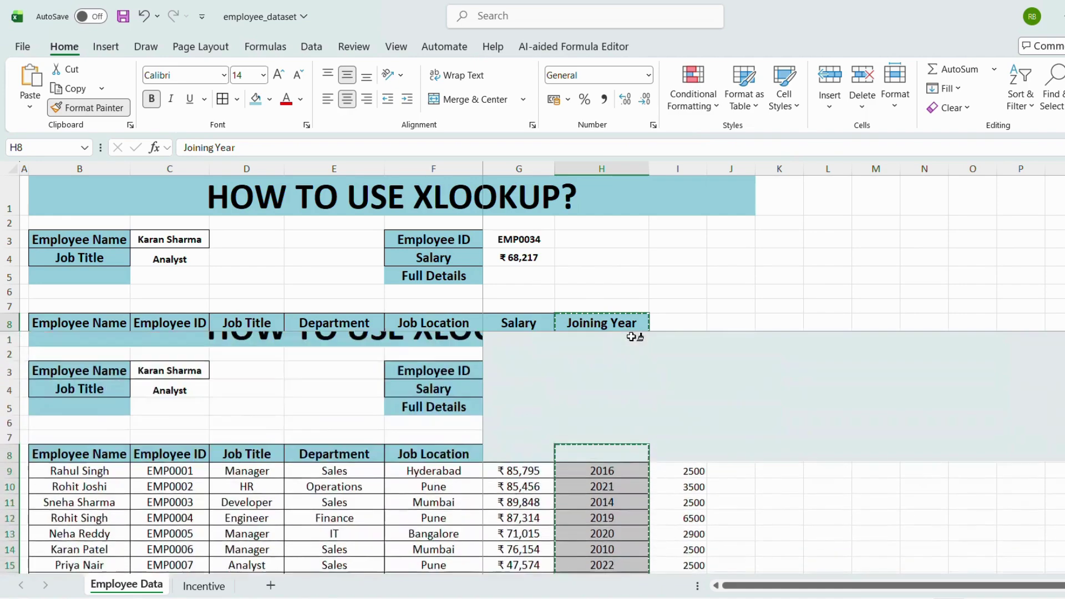
pyautogui.click(687, 323)
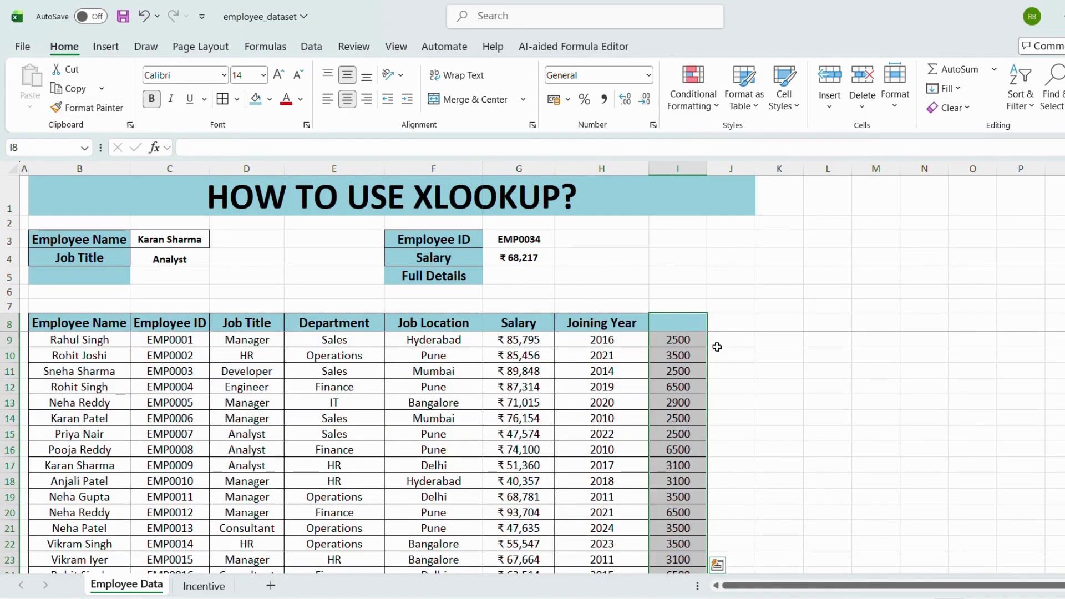
# Step: Apply the Salary column's currency formatting from G9:G208 to the incentive column starting at I9 with Format Painter
pyautogui.click(677, 340)
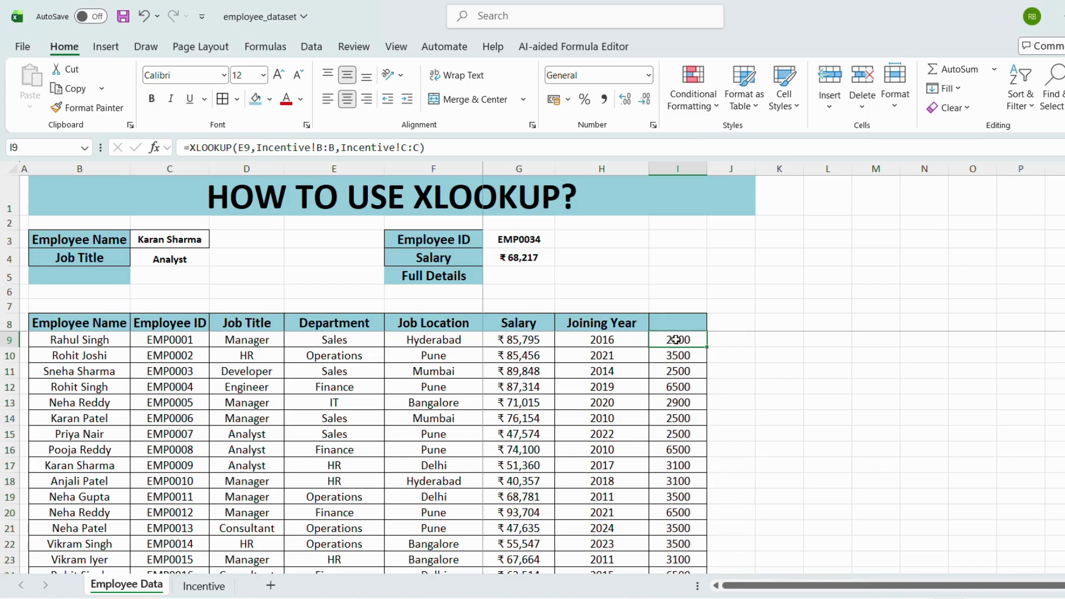
pyautogui.press('Left')
pyautogui.press('Left')
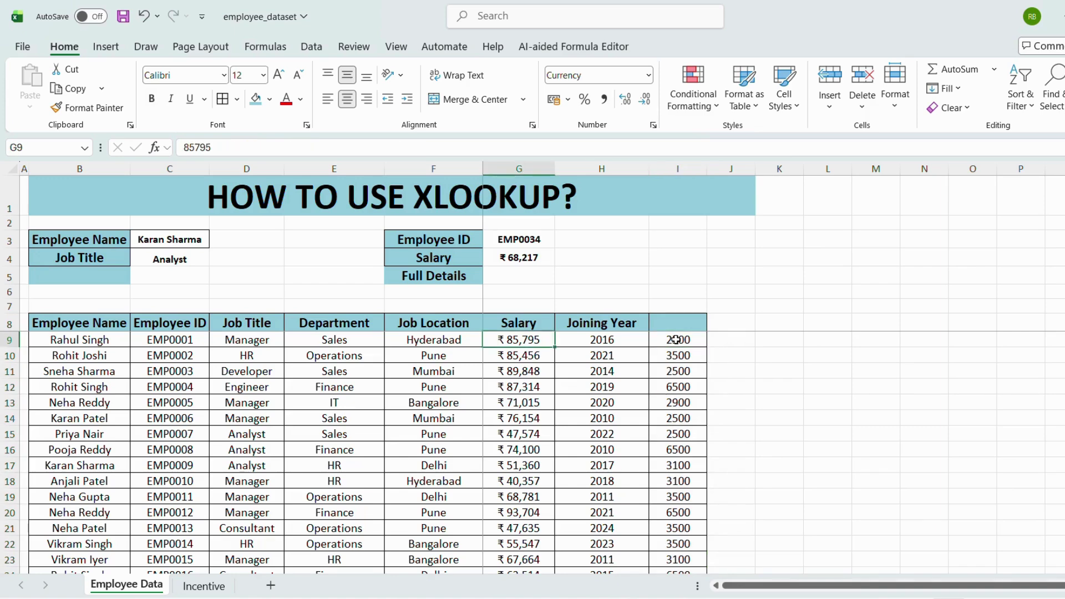
pyautogui.hotkey('ctrl', 'shift', 'Down')
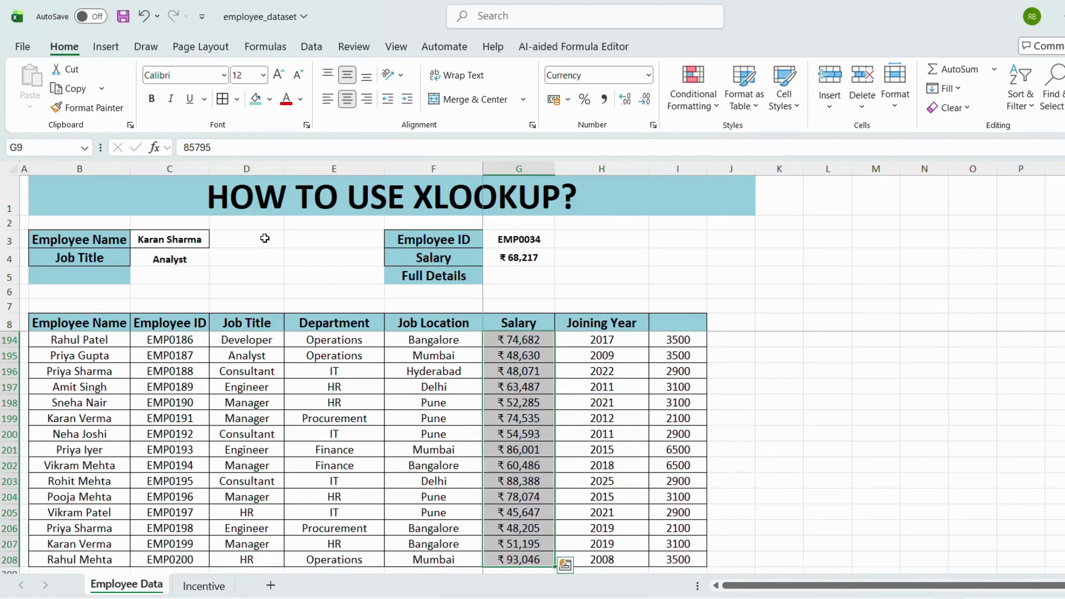
pyautogui.click(92, 108)
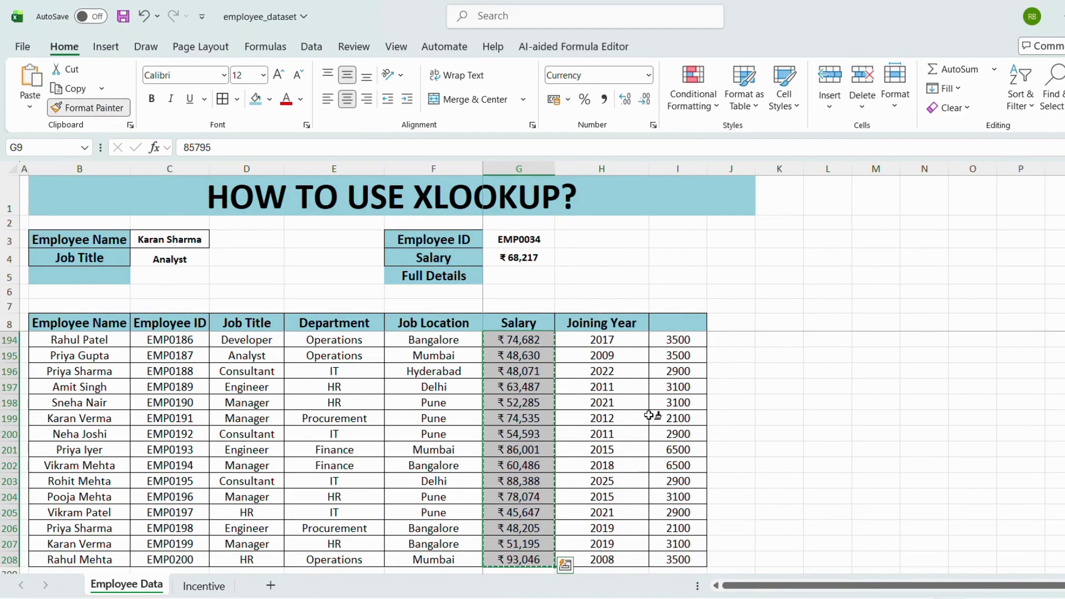
pyautogui.scroll(20, 721, 394)
pyautogui.scroll(20, 722, 394)
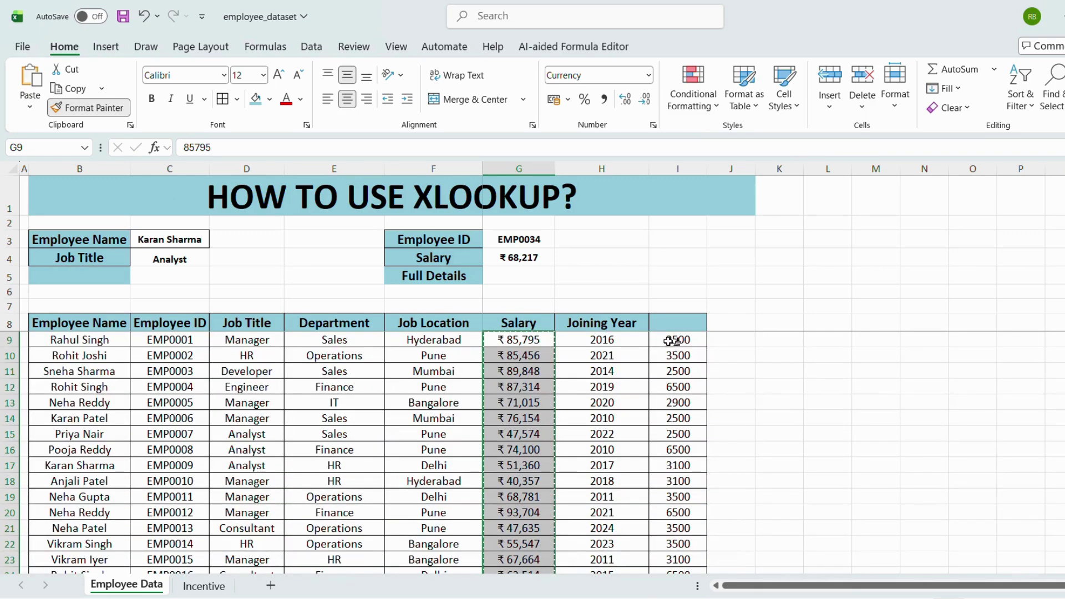
pyautogui.click(673, 341)
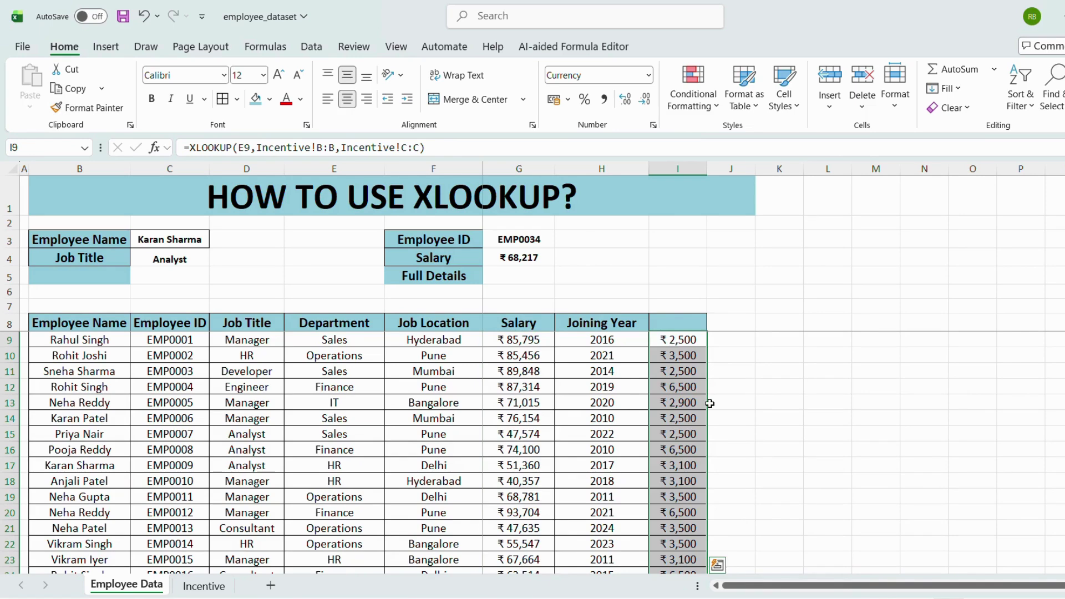
# Step: Enter the header "Incentive" in I8 above the new column
pyautogui.press('Up')
pyautogui.press('Down')
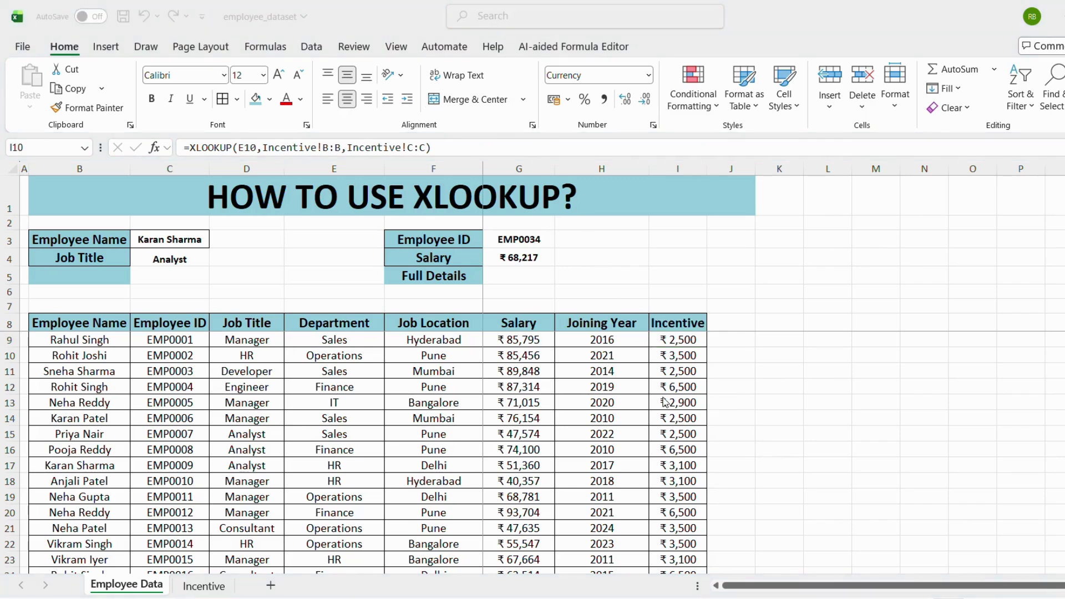
pyautogui.click(671, 324)
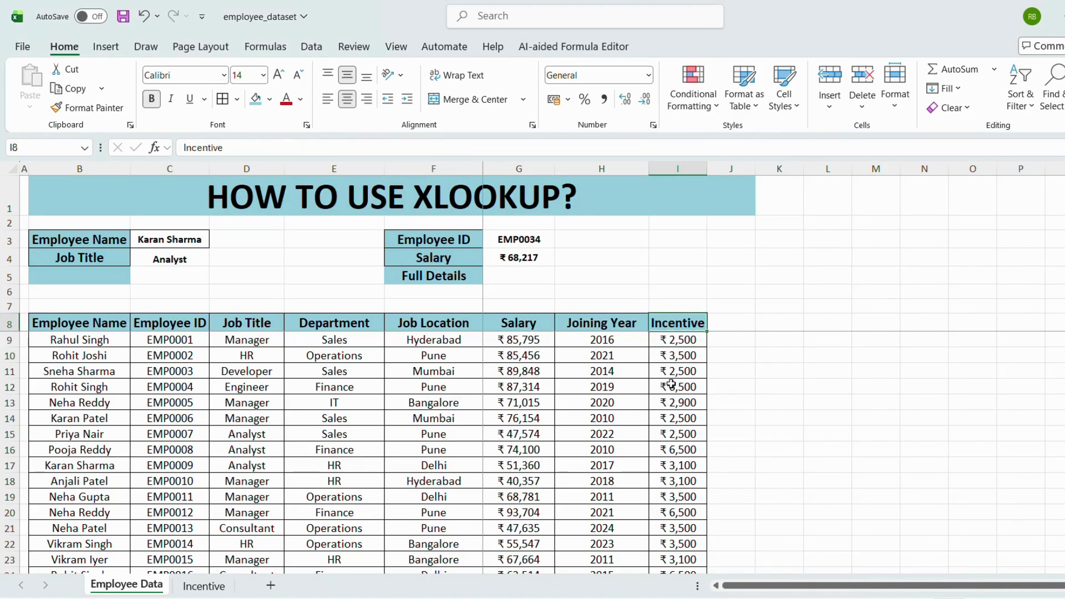
# Step: Compare the incentives listed on the Employee Data sheet with the department amounts on the Incentive sheet
pyautogui.click(660, 434)
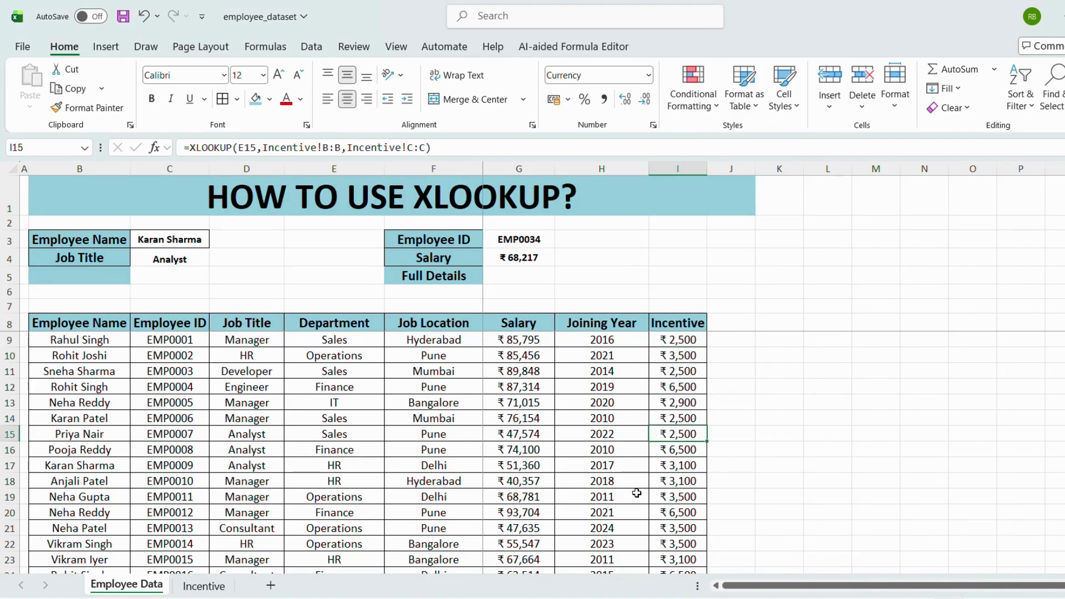
pyautogui.scroll(-3, 637, 493)
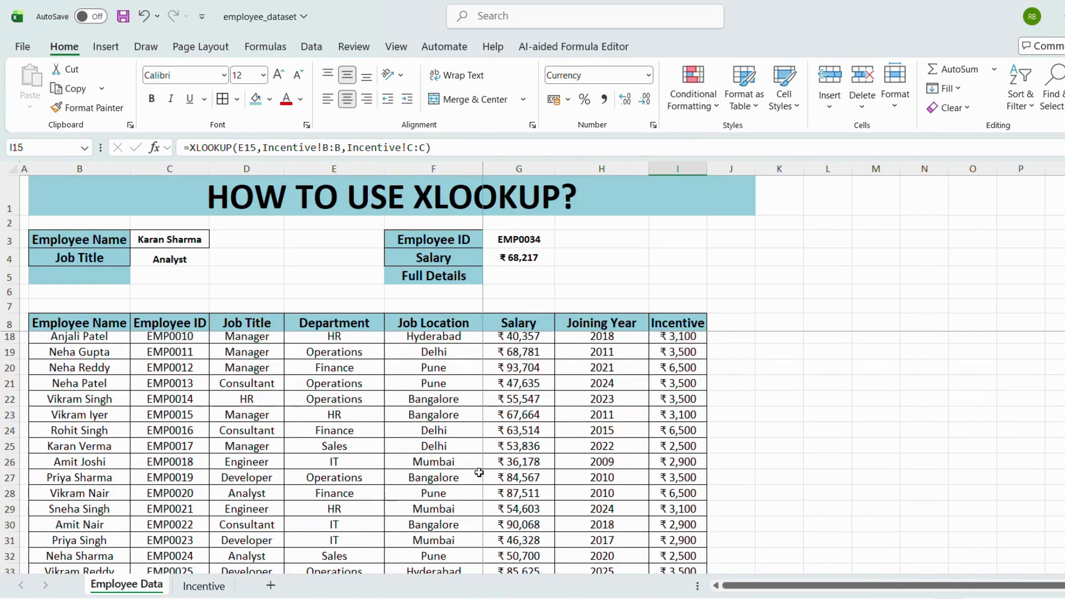
pyautogui.scroll(3, 479, 472)
pyautogui.click(203, 586)
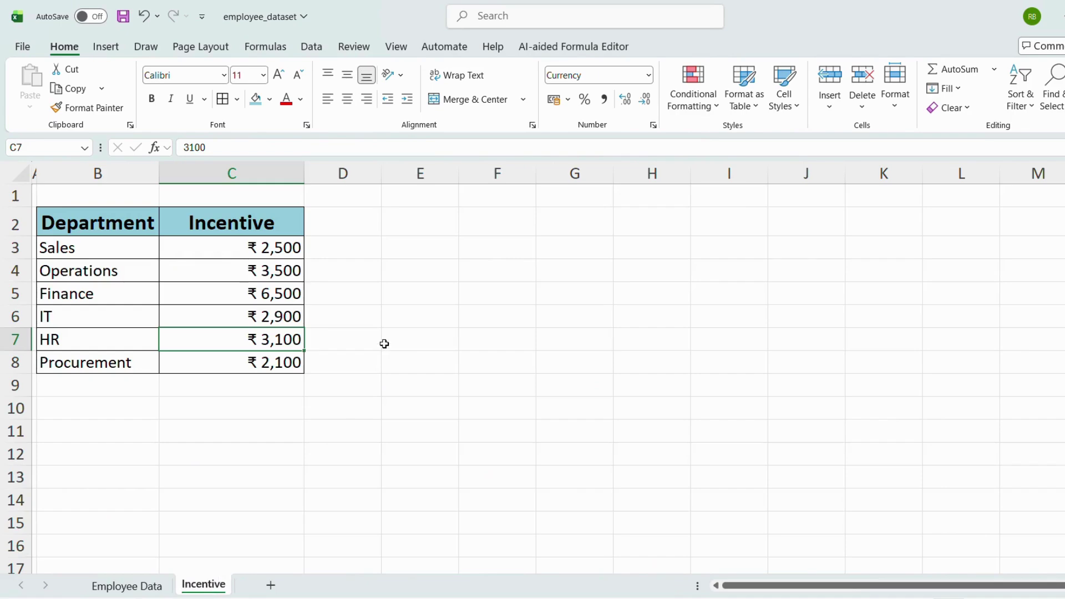
pyautogui.click(239, 277)
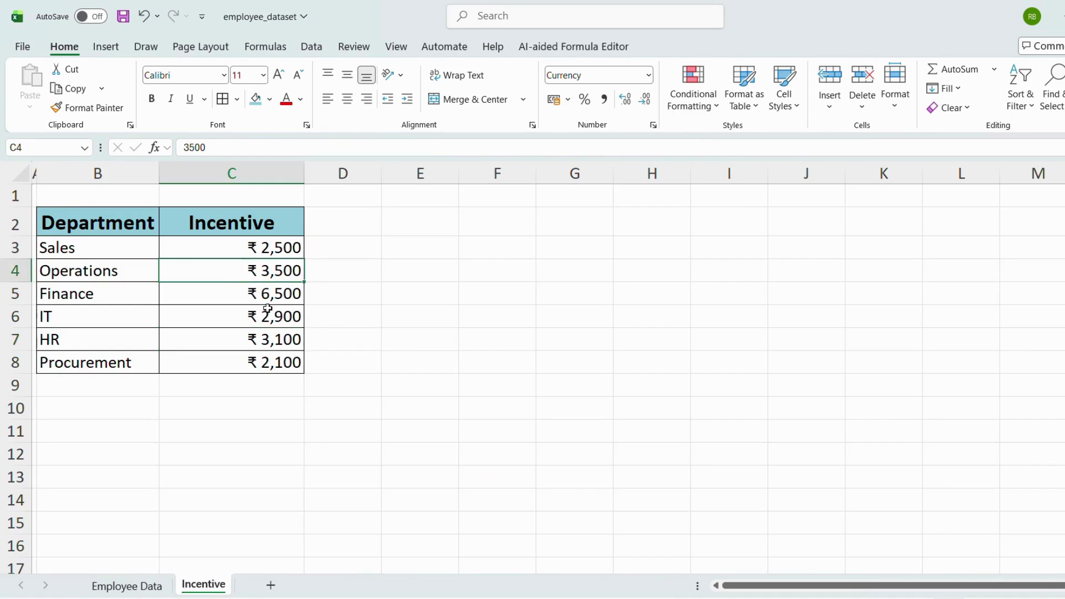
pyautogui.click(133, 586)
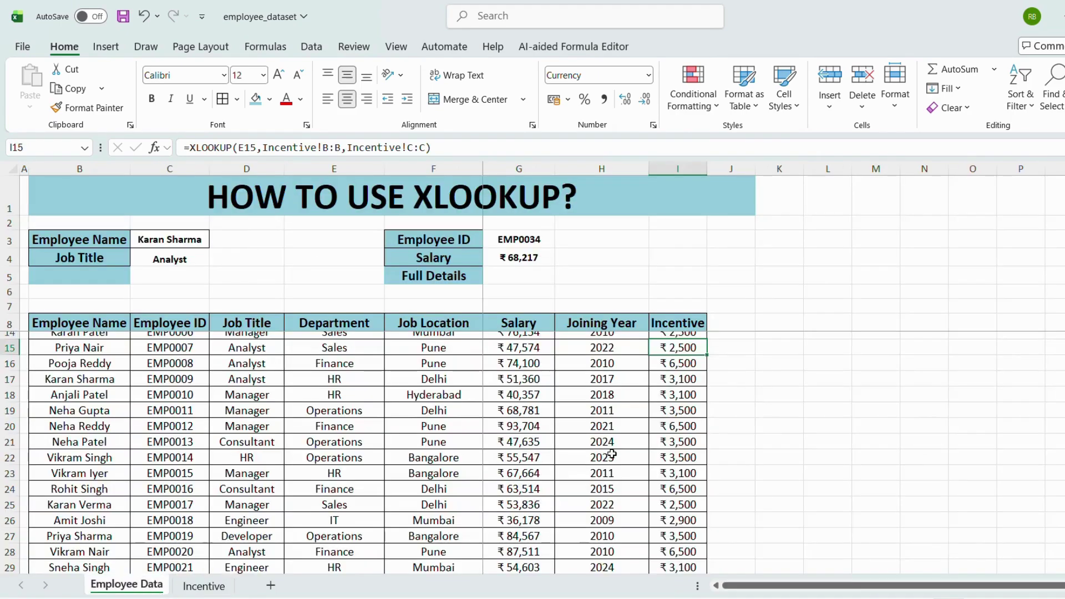
pyautogui.scroll(2, 688, 406)
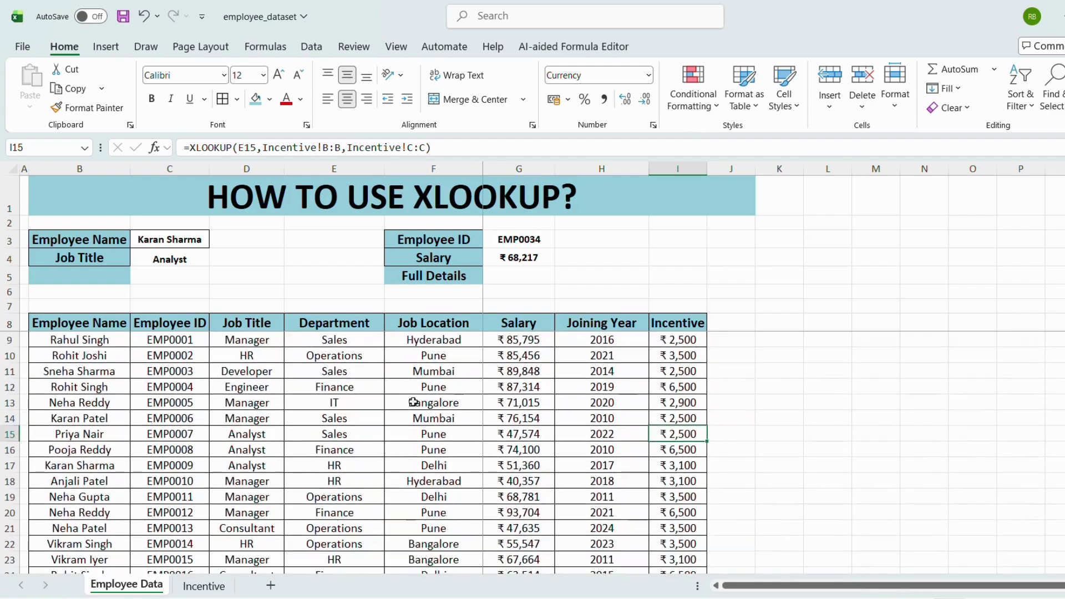
# Step: Set the Finance department's amount in C5 of the Incentive sheet to 3000
pyautogui.scroll(-8, 679, 438)
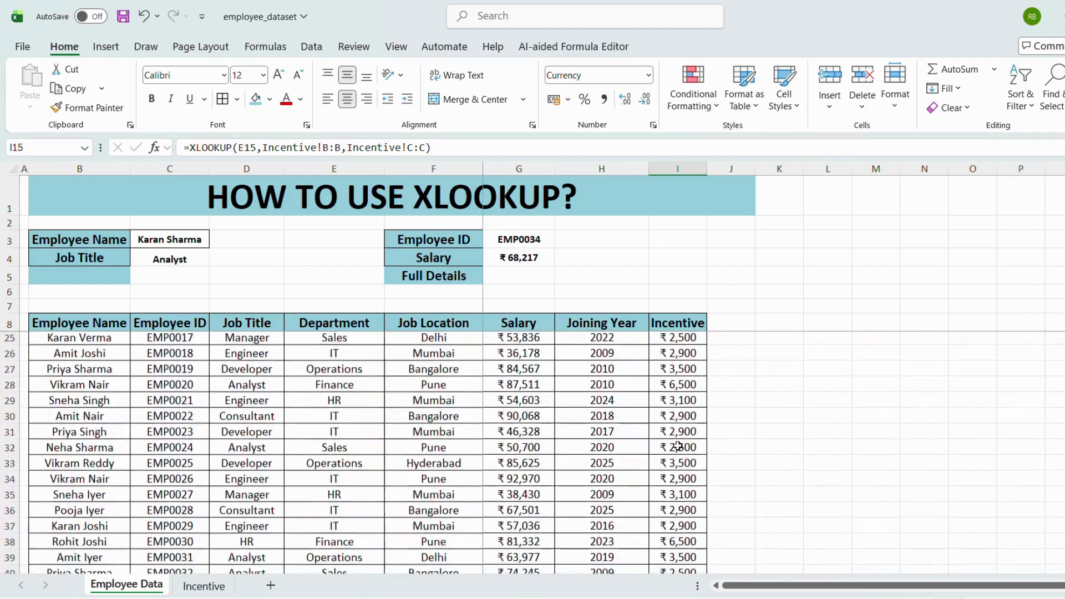
pyautogui.click(204, 586)
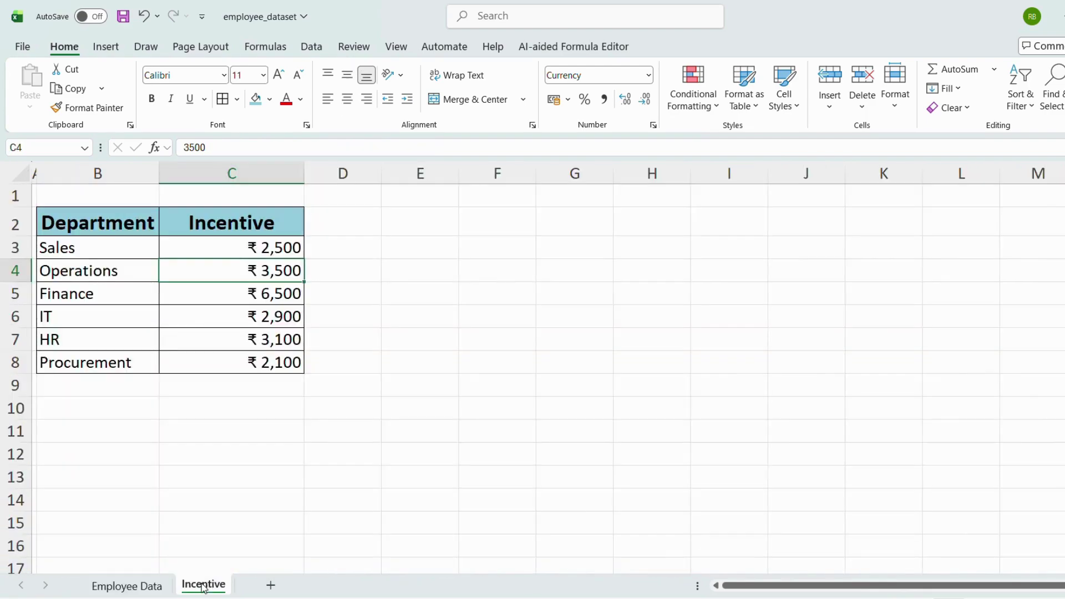
pyautogui.click(219, 296)
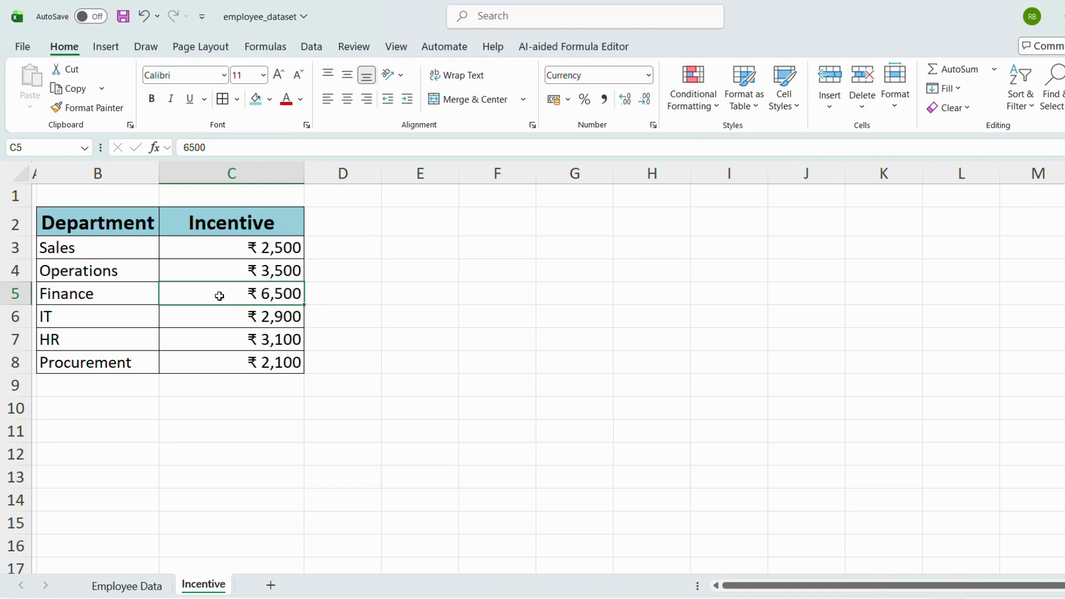
pyautogui.write('3000')
pyautogui.press('Return')
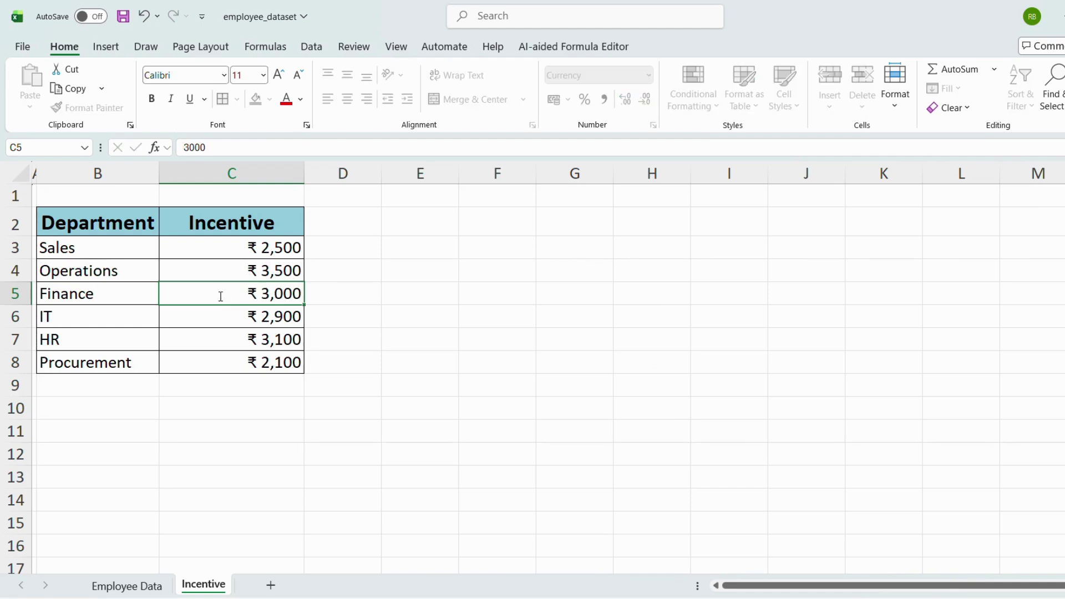
# Step: Examine the incentives returned in rows 33 to 38 of the Employee Data sheet, especially the Finance employee in row 38
pyautogui.click(127, 586)
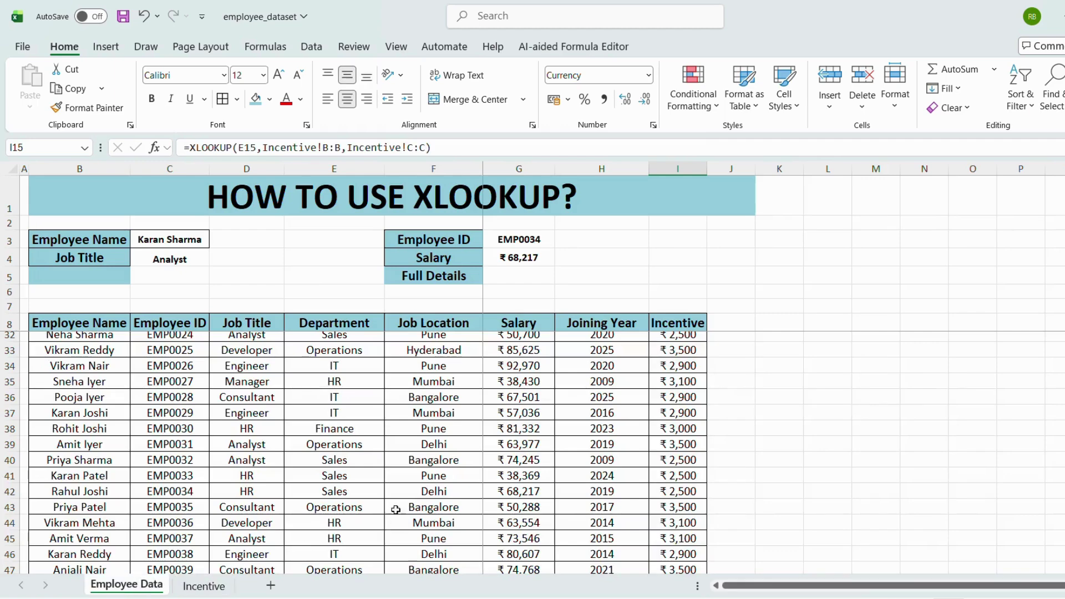
pyautogui.click(697, 401)
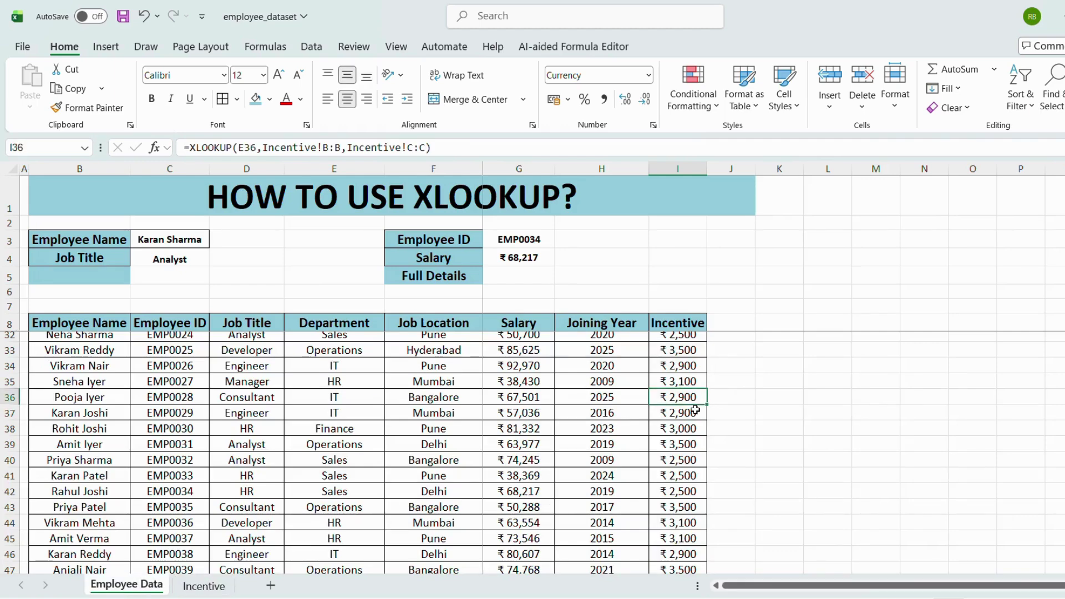
pyautogui.press('Up')
pyautogui.press('Up')
pyautogui.press('Up')
pyautogui.hotkey('shift', 'space')
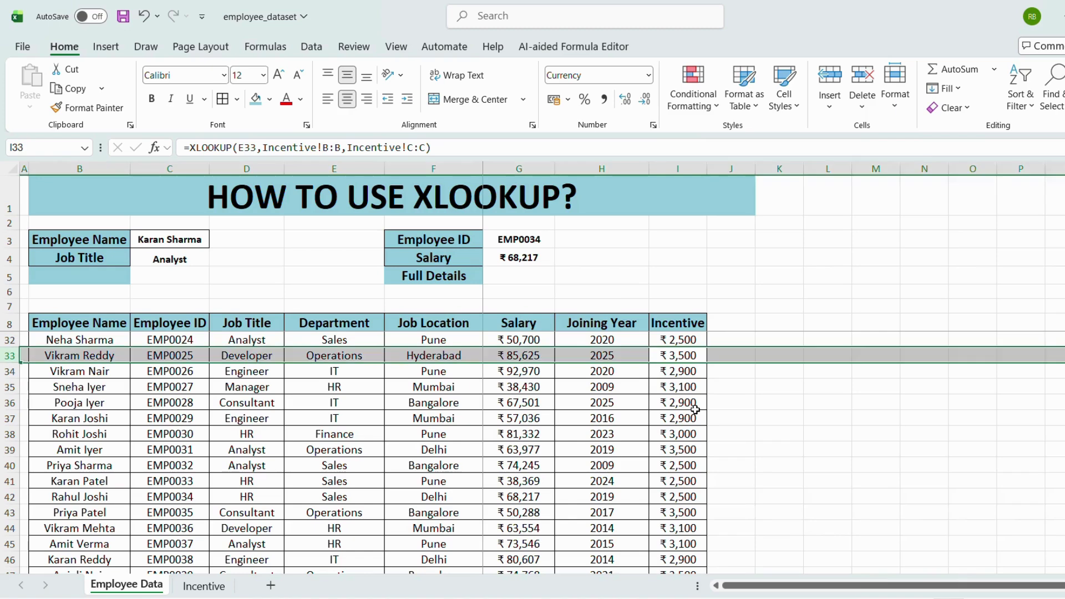
pyautogui.press('Down')
pyautogui.press('Down')
pyautogui.press('Down')
pyautogui.press('Down')
pyautogui.press('Down')
pyautogui.hotkey('shift', 'space')
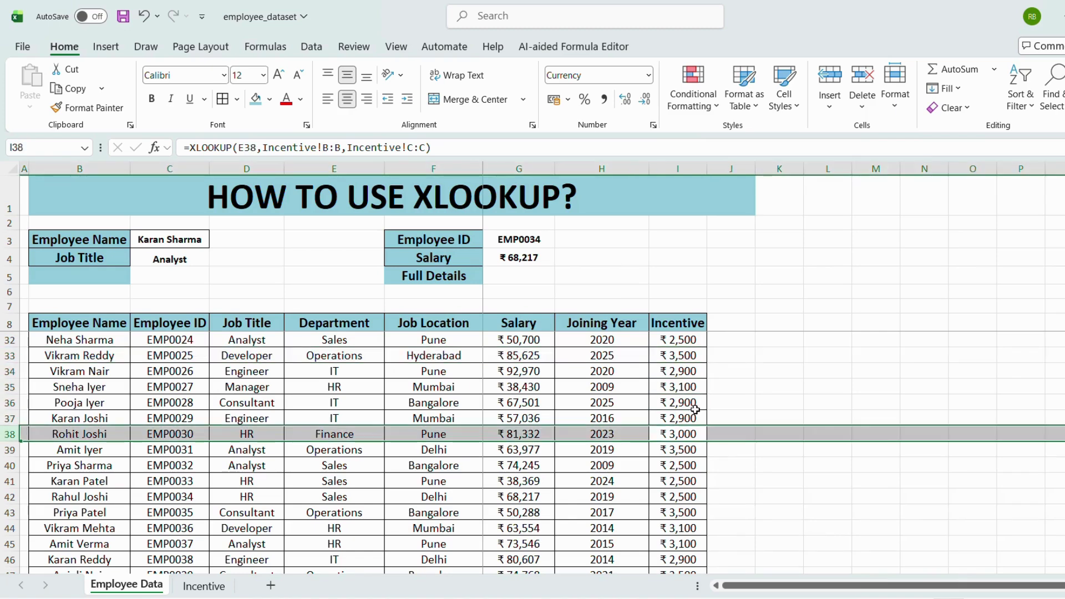
pyautogui.press('Up')
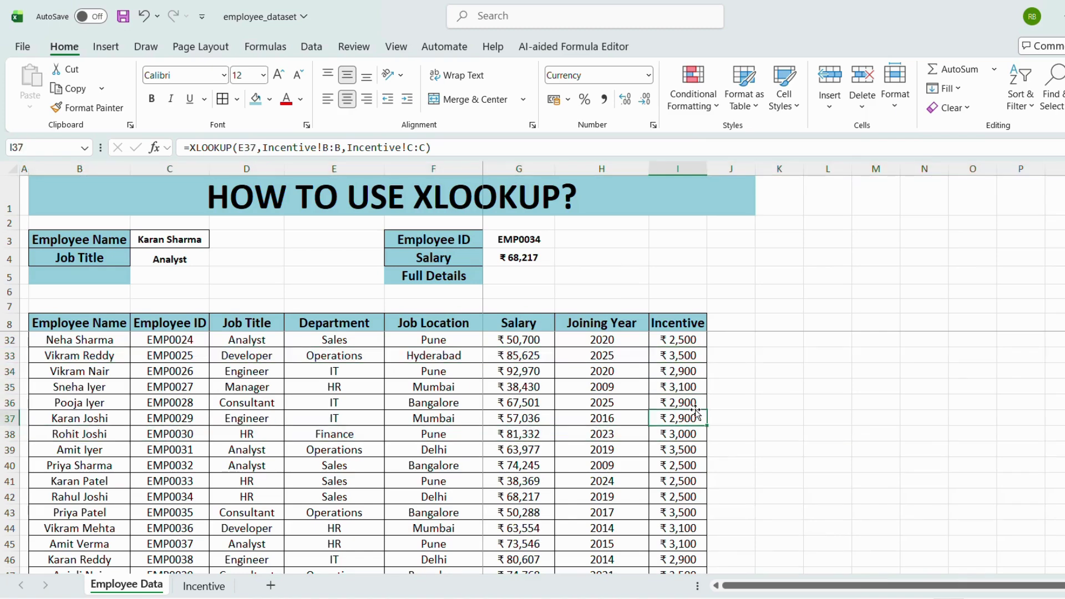
pyautogui.press('Down')
# Step: Set the Finance department's amount in C5 of the Incentive sheet to 6000
pyautogui.click(226, 571)
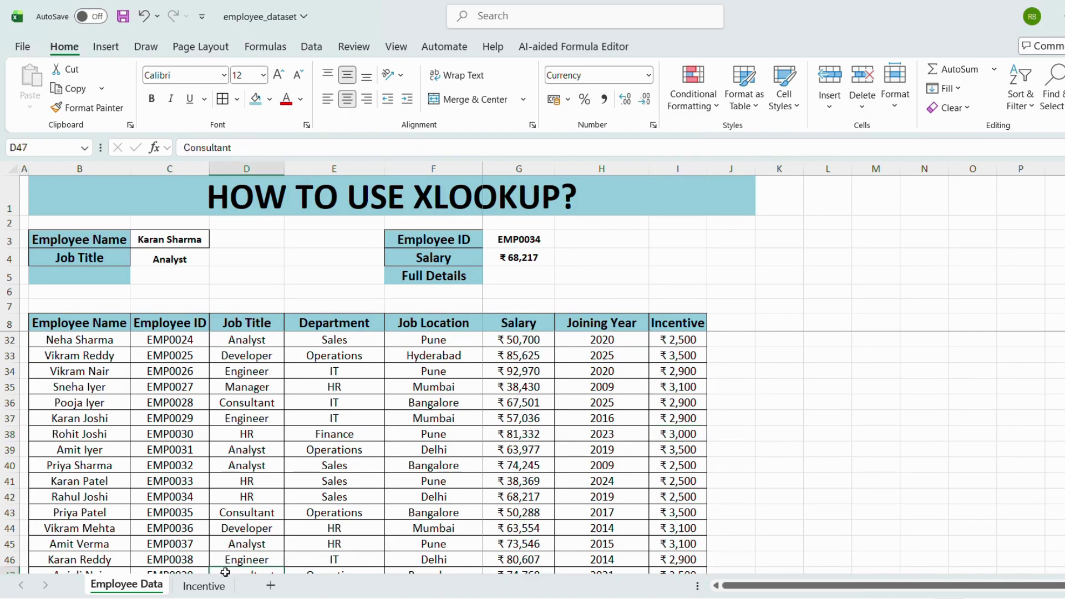
pyautogui.click(204, 586)
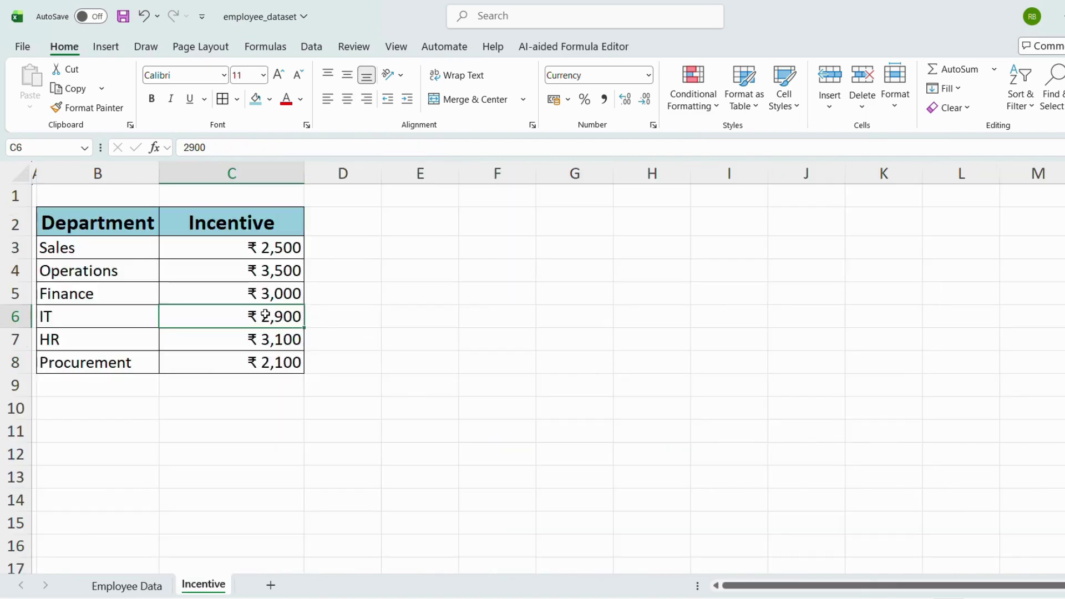
pyautogui.click(269, 299)
pyautogui.write('6000')
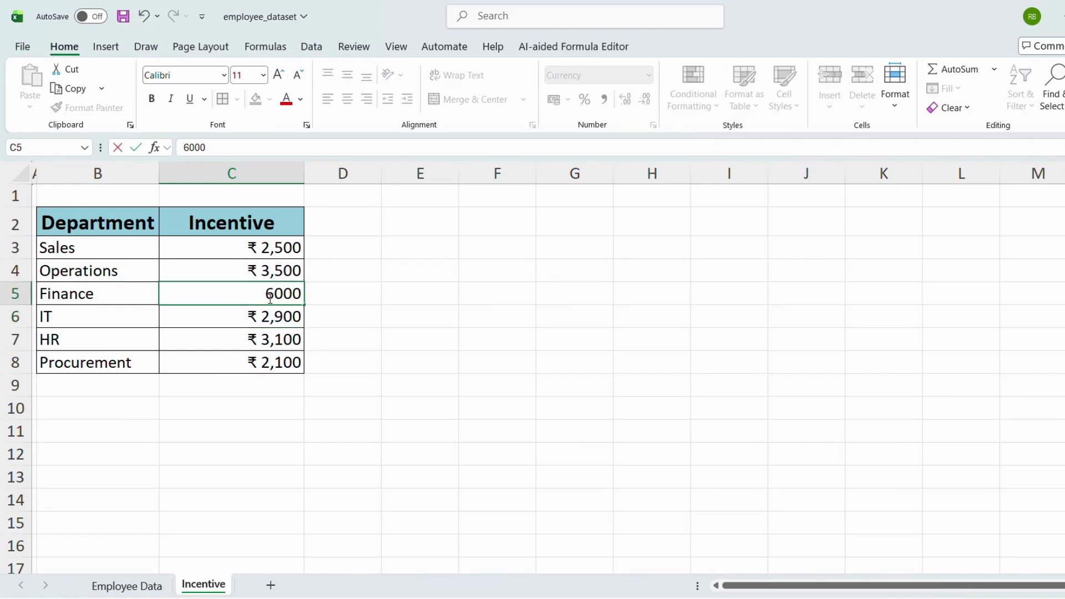
pyautogui.press('Return')
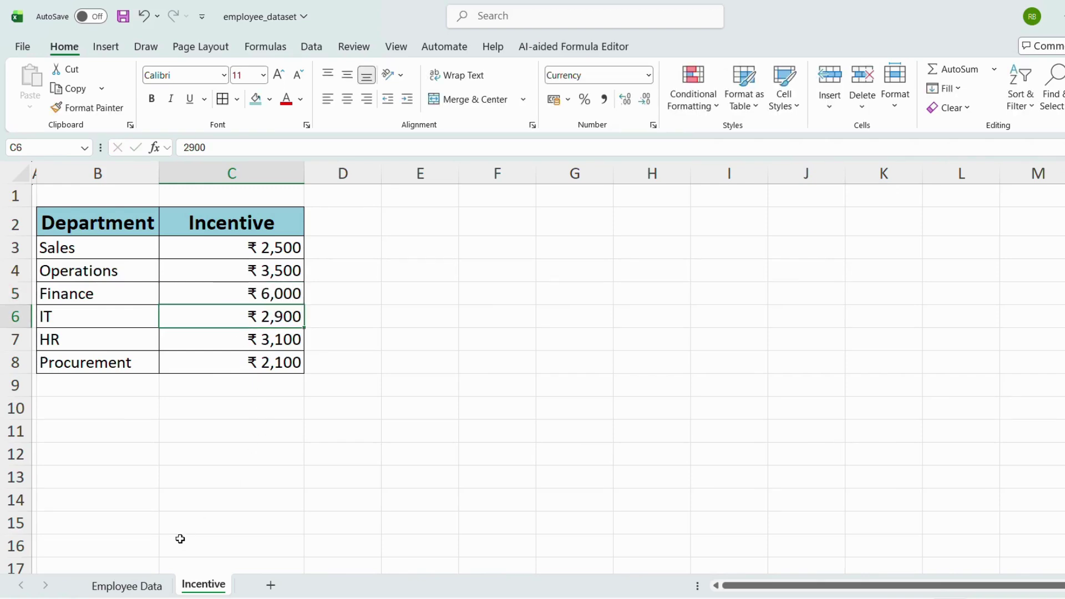
# Step: Recheck the Finance employee's incentive in row 38 of the Employee Data sheet against the changed department amount
pyautogui.click(127, 586)
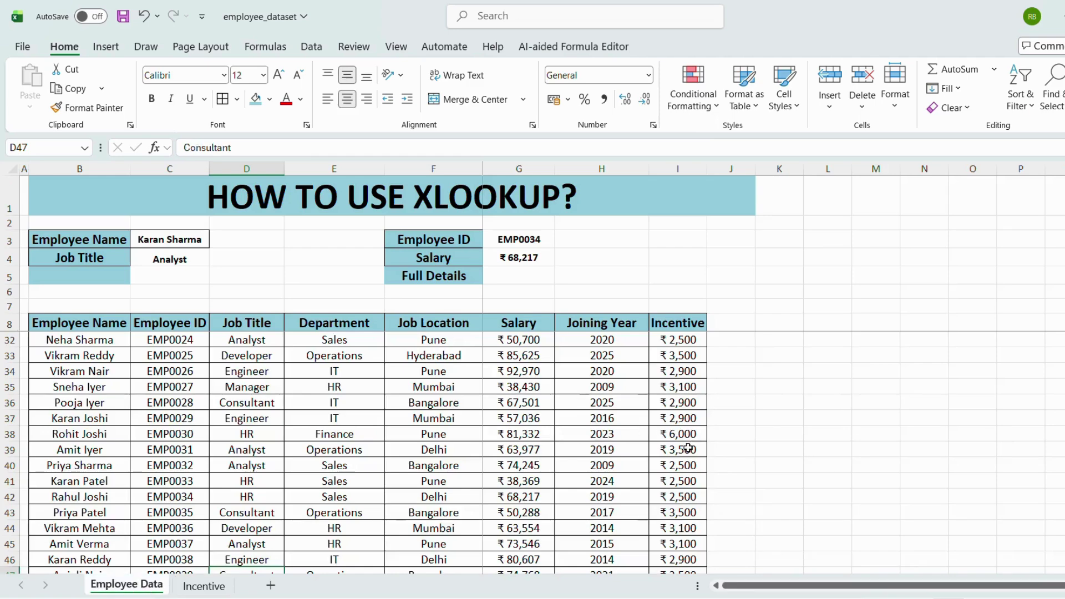
pyautogui.click(678, 513)
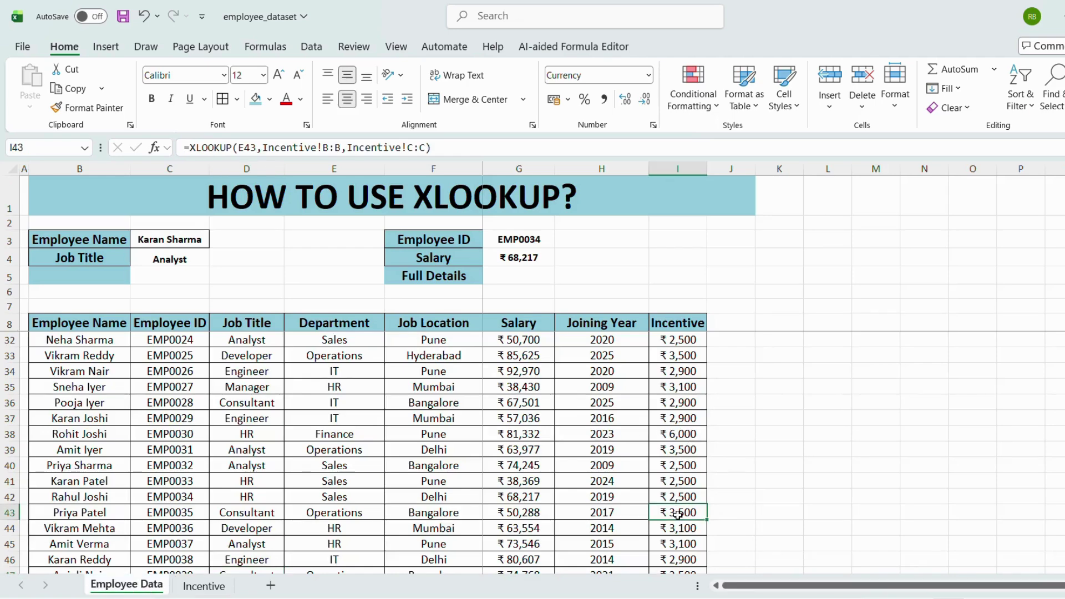
pyautogui.press('Up')
pyautogui.press('Up')
pyautogui.press('Up')
pyautogui.press('Down')
pyautogui.press('Down')
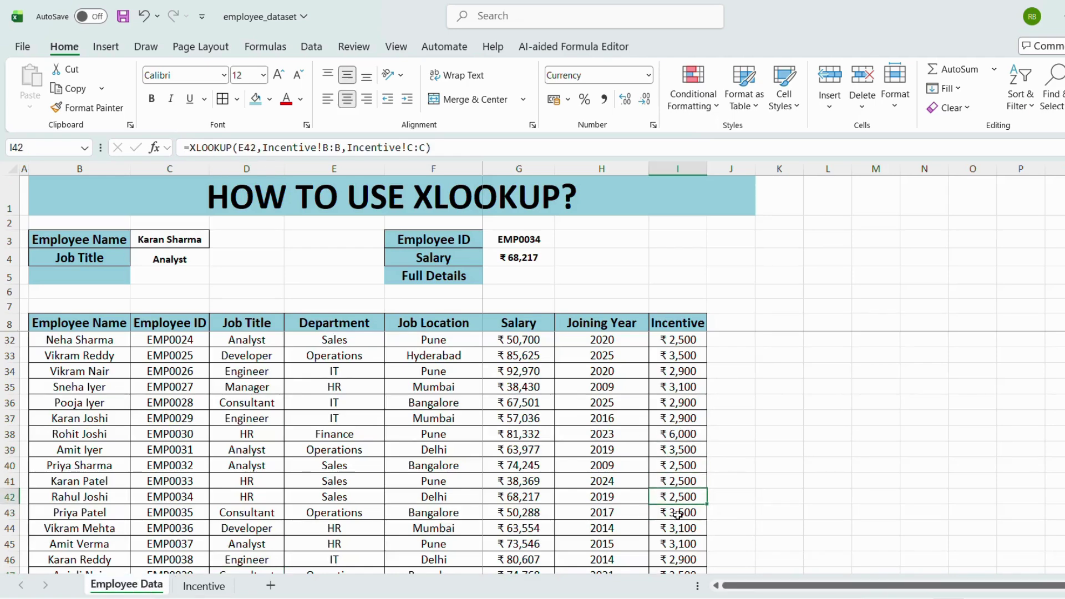
pyautogui.press('Up')
pyautogui.press('Up')
pyautogui.press('Up')
pyautogui.press('Up')
pyautogui.hotkey('shift', 'space')
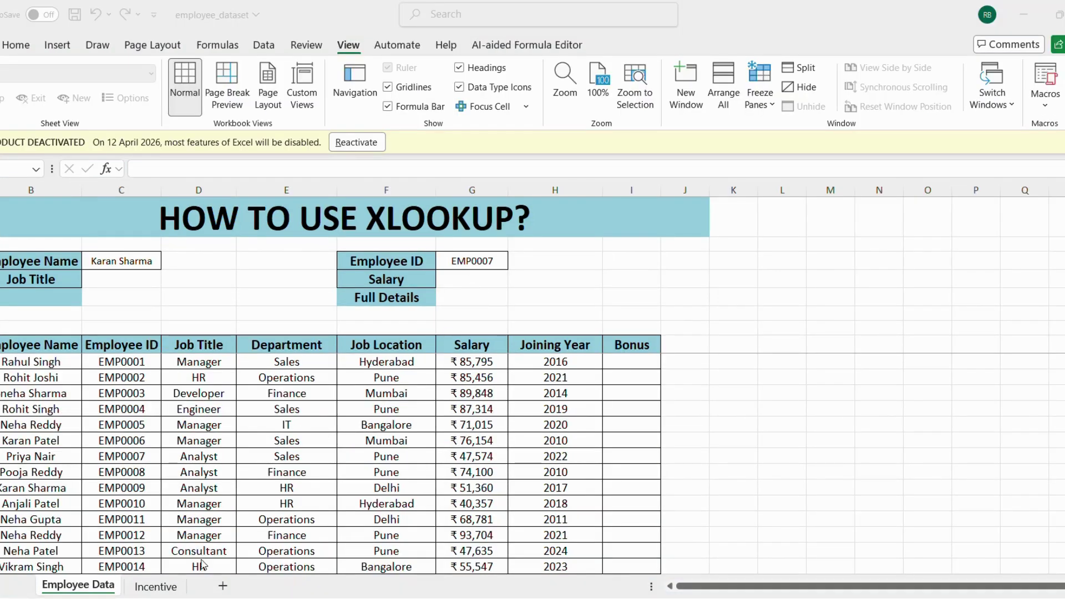
# Step: Examine the Job Title, Department and Bonus columns F to H of the bonus table on the Incentive sheet
pyautogui.click(168, 588)
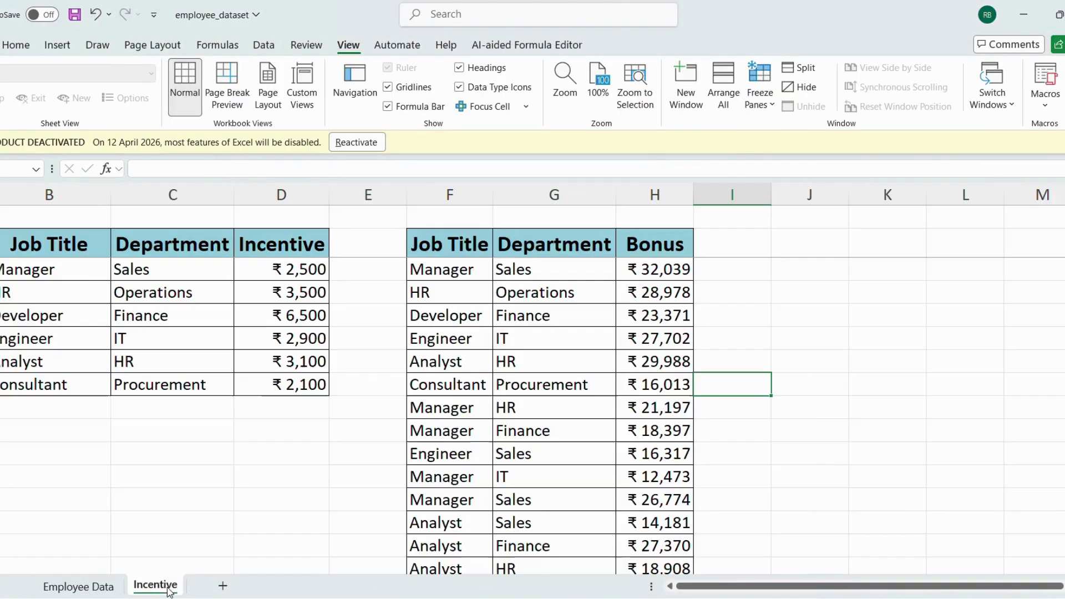
pyautogui.click(455, 203)
pyautogui.click(516, 199)
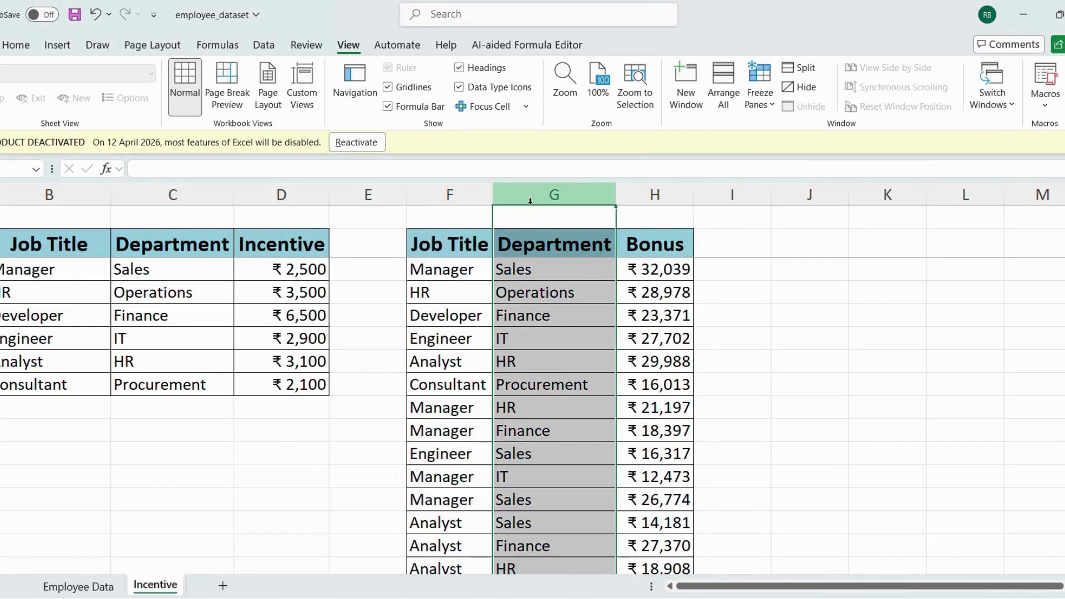
pyautogui.click(640, 193)
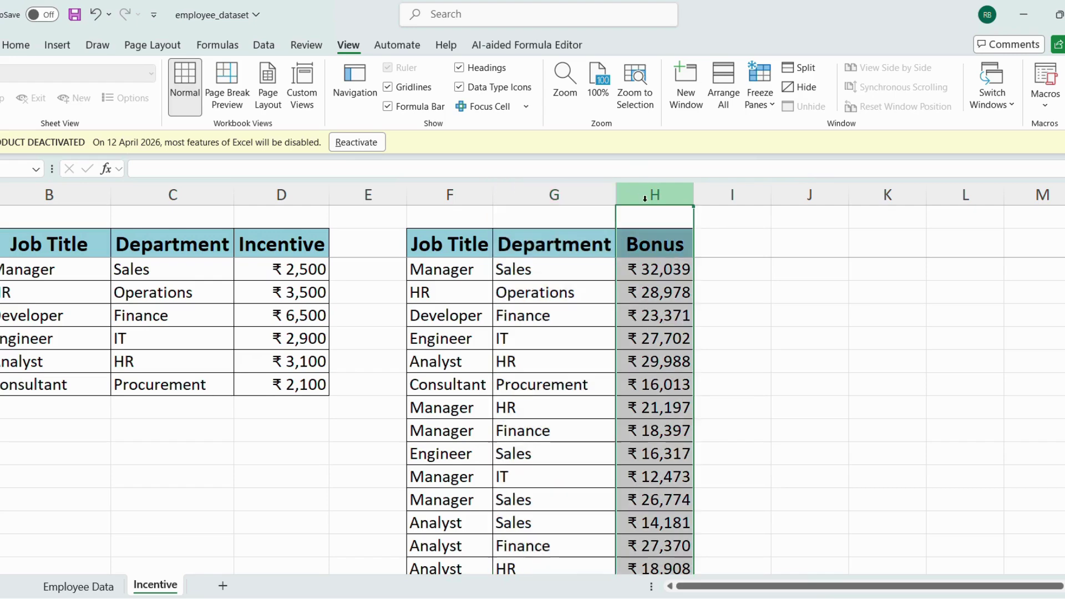
pyautogui.click(655, 269)
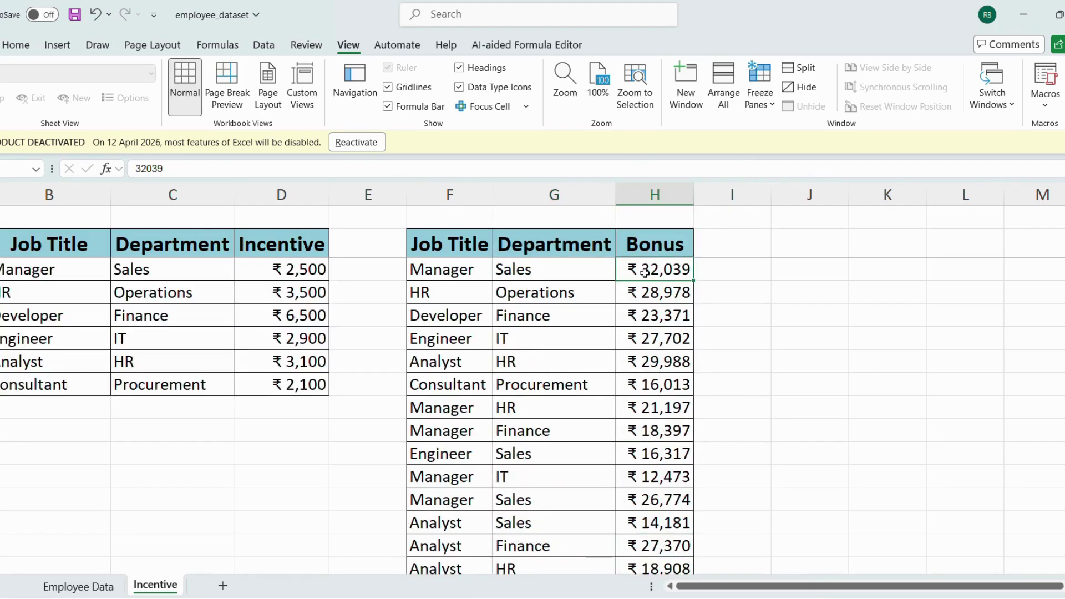
# Step: Start an XLOOKUP formula in I9, the first Bonus cell of the Employee Data sheet, with D9&E9 as lookup value
pyautogui.click(78, 587)
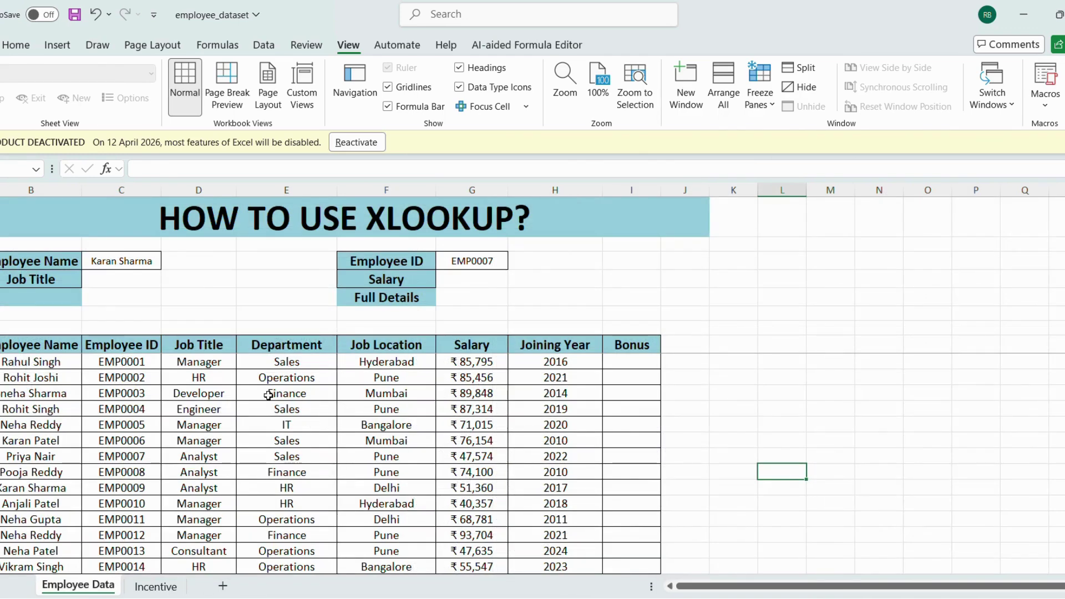
pyautogui.click(210, 361)
pyautogui.click(265, 363)
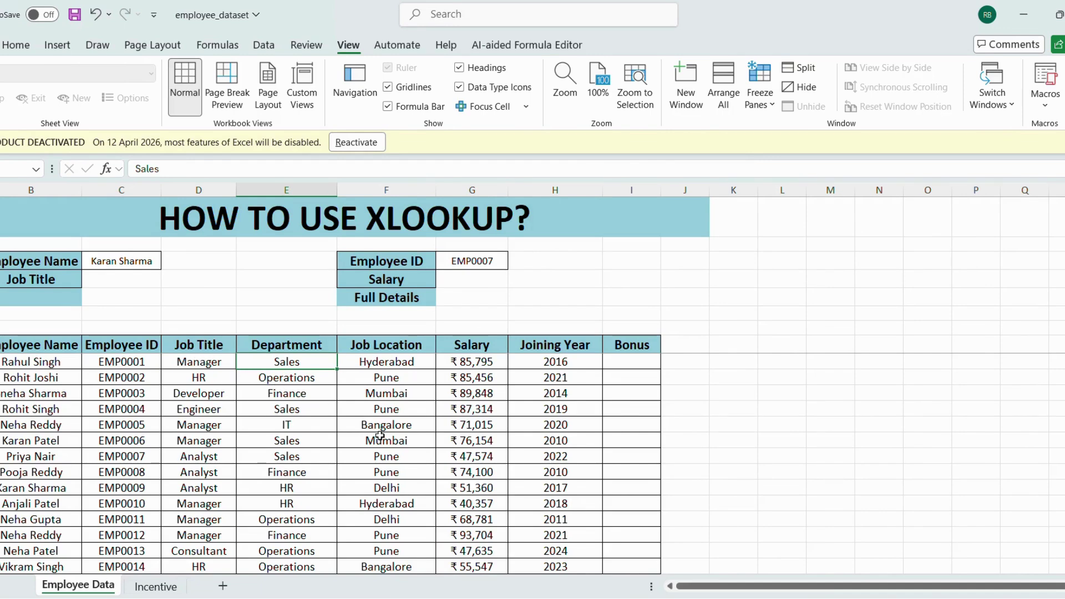
pyautogui.click(639, 363)
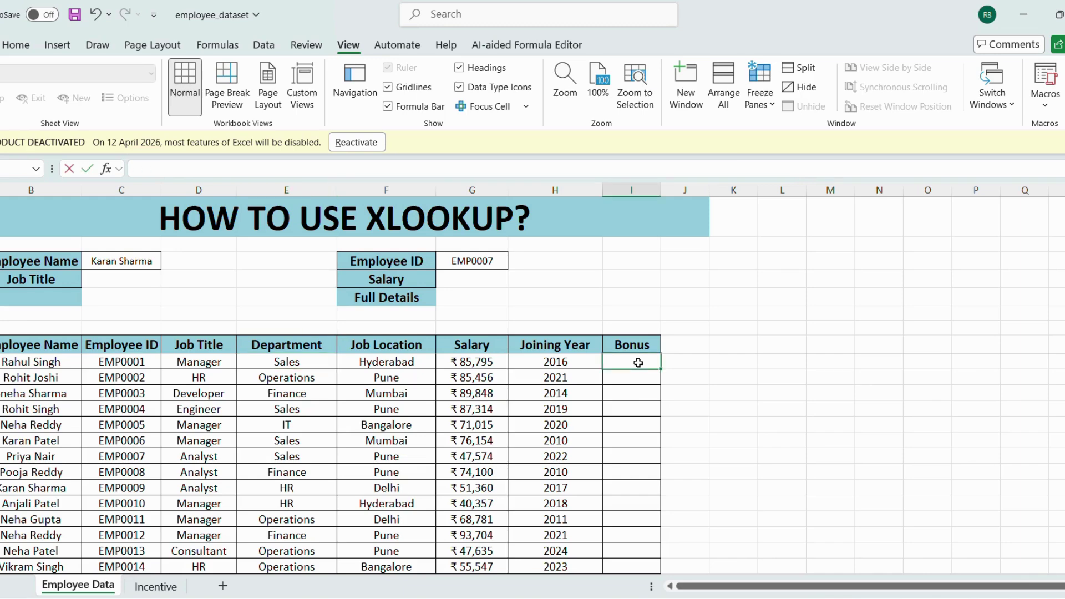
pyautogui.write('=XLOOKUP(')
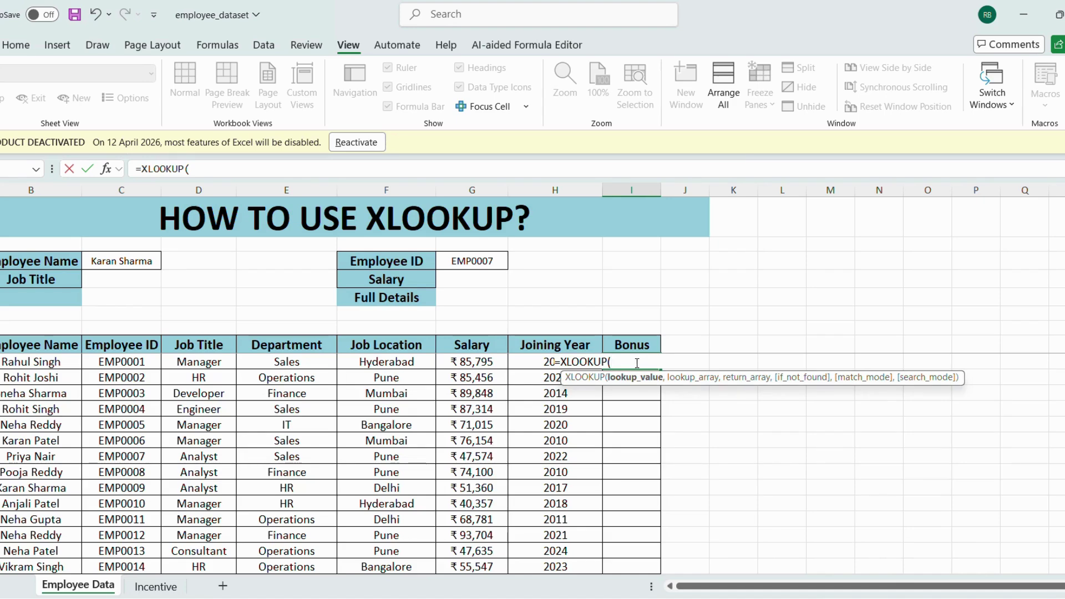
pyautogui.click(211, 361)
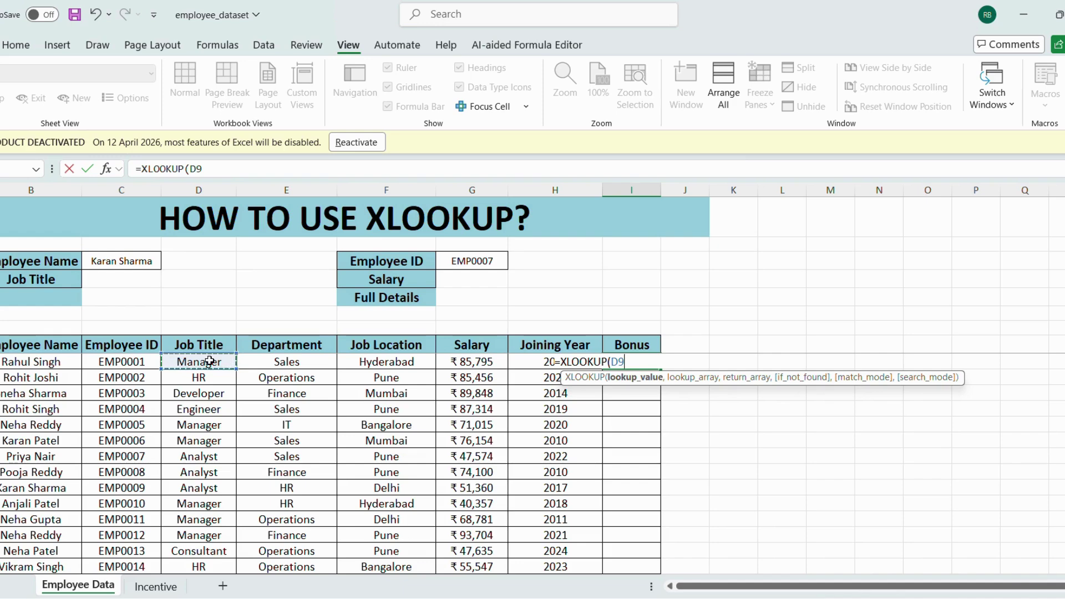
pyautogui.write('&')
pyautogui.click(299, 359)
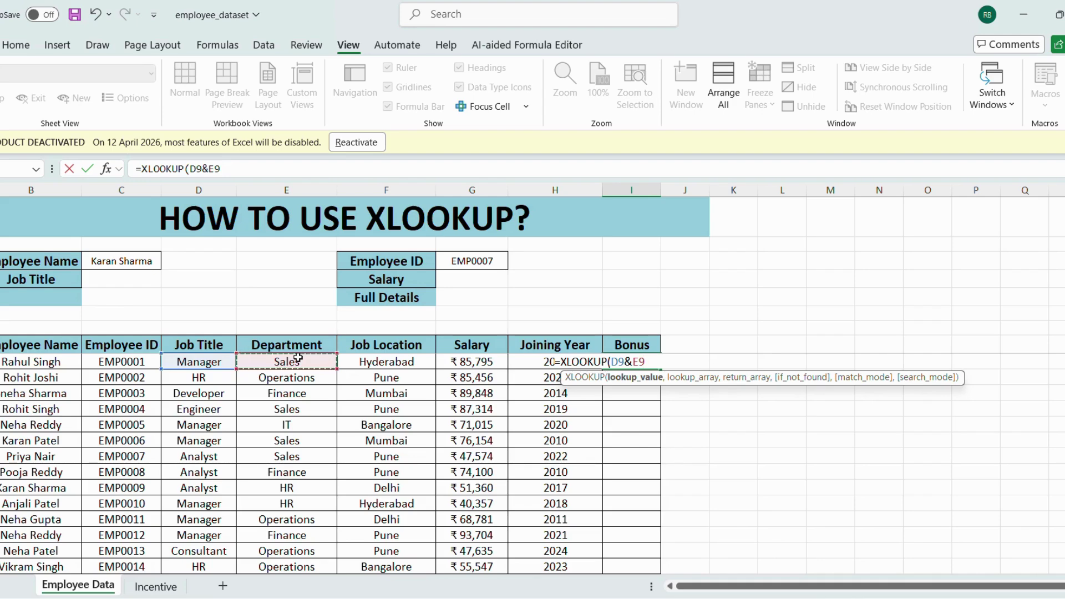
pyautogui.write(',')
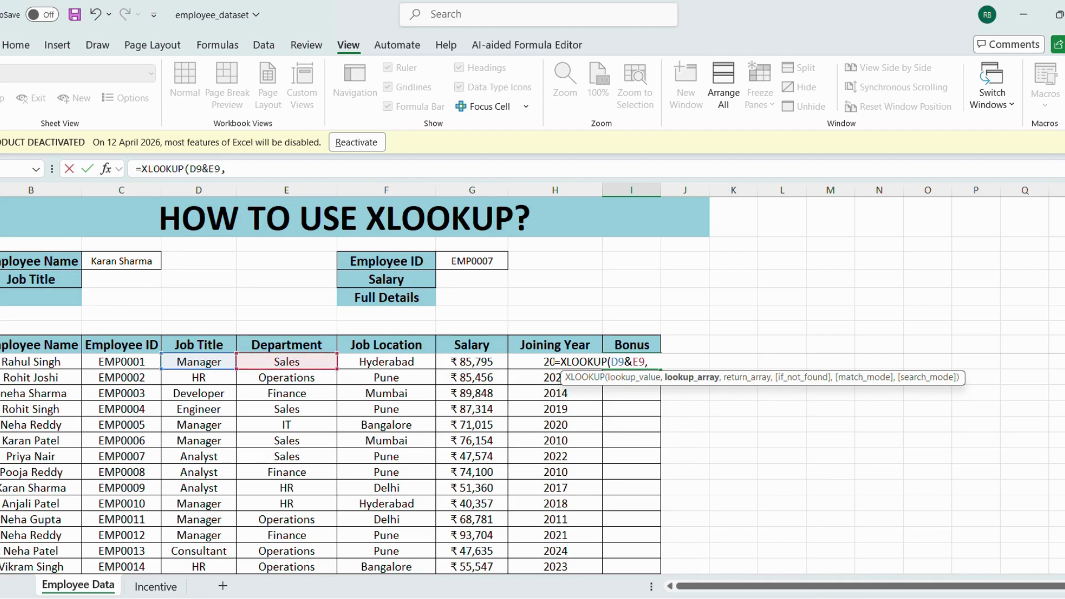
# Step: Complete the XLOOKUP with Incentive!F:F&Incentive!G:G as lookup array and Incentive!H:H as return array
pyautogui.click(155, 587)
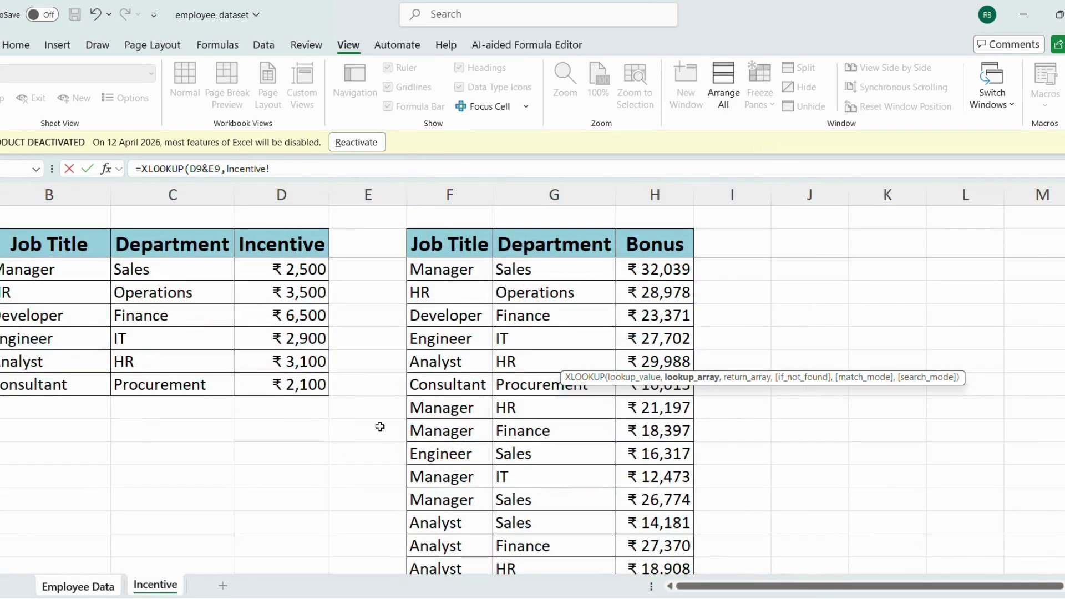
pyautogui.click(451, 193)
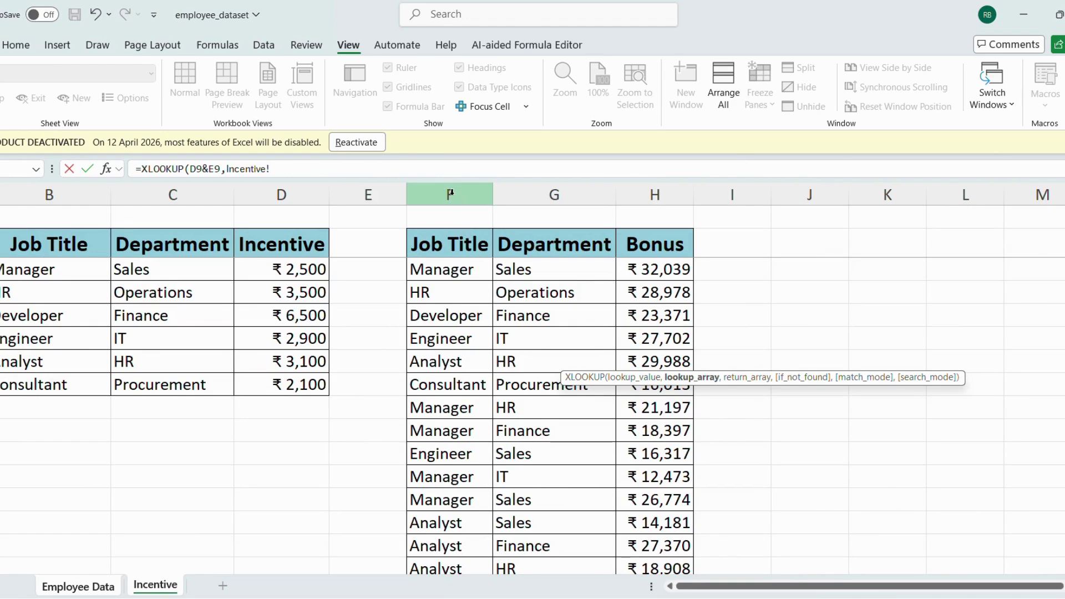
pyautogui.click(450, 193)
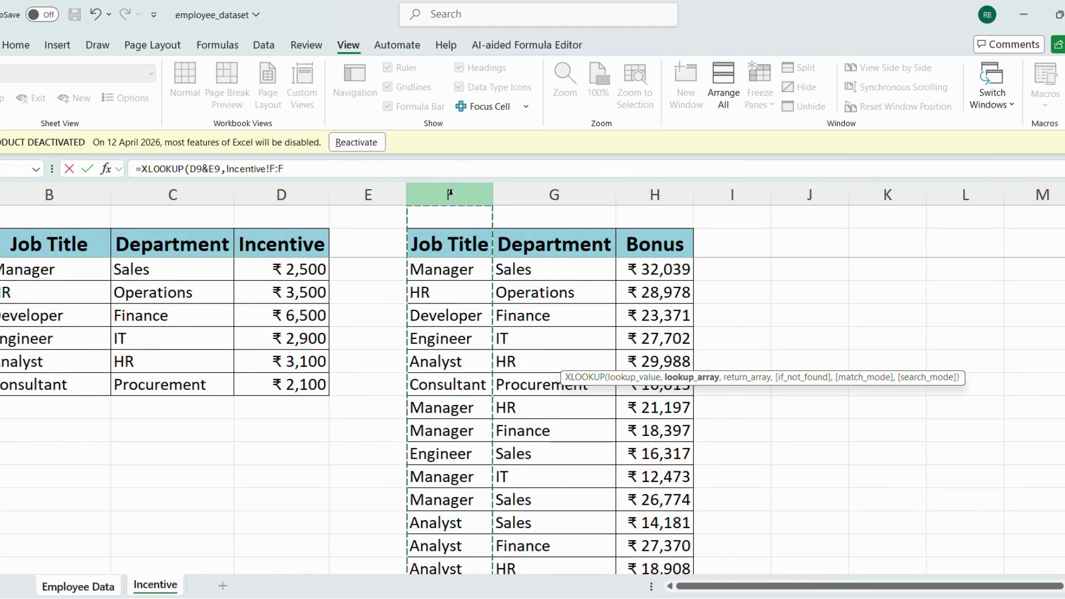
pyautogui.press('F2')
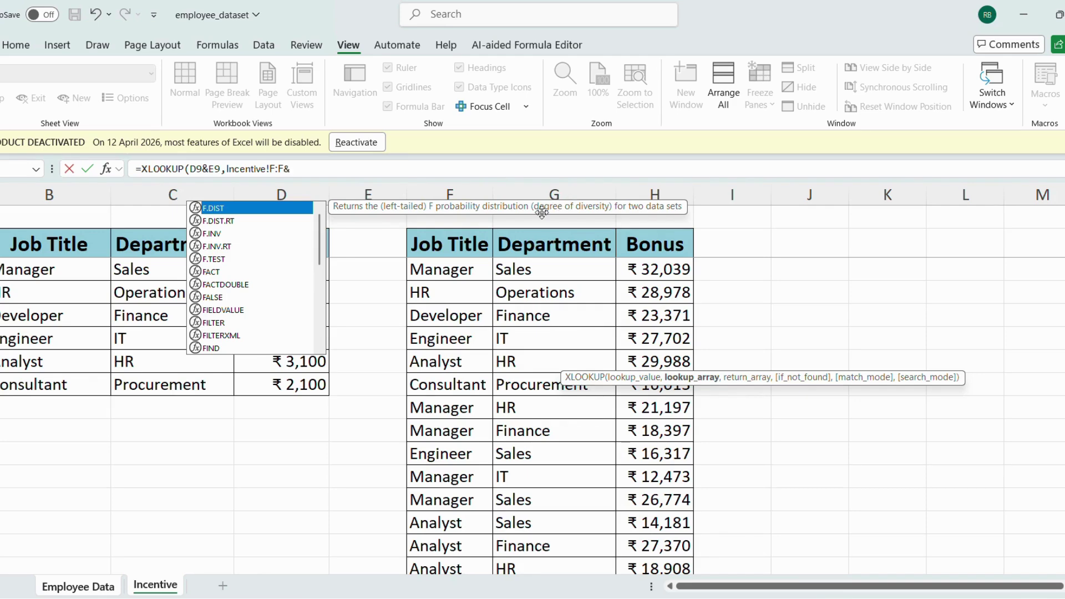
pyautogui.click(567, 193)
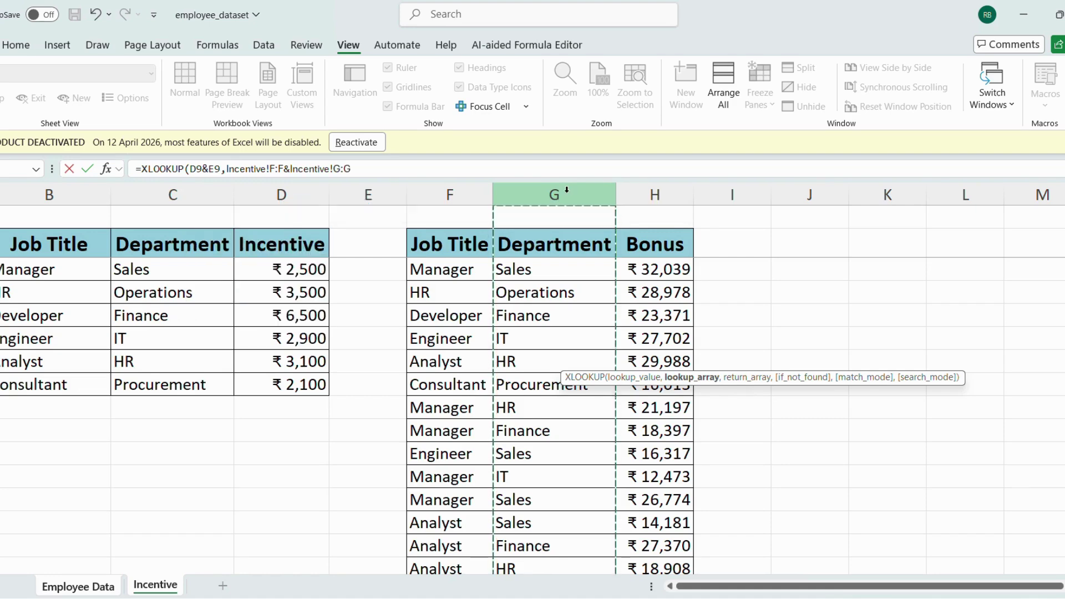
pyautogui.write(',')
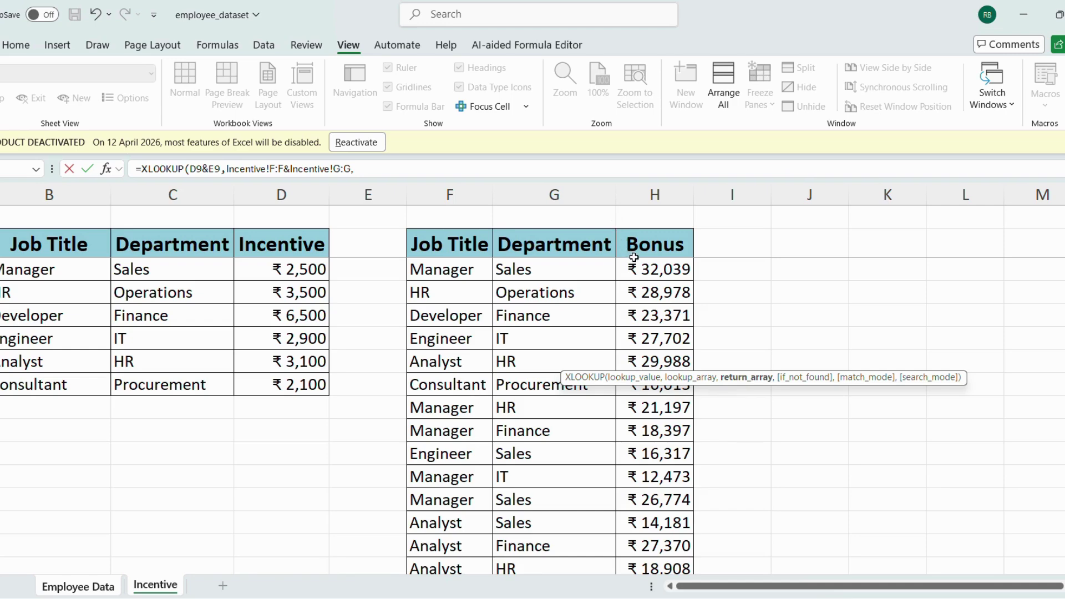
pyautogui.click(666, 192)
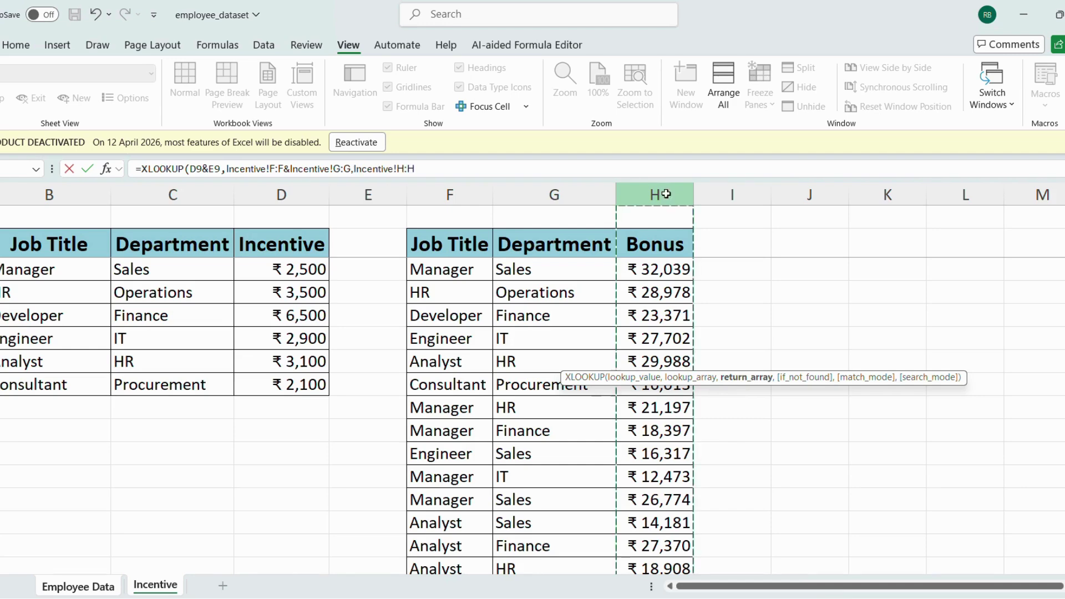
pyautogui.press('Return')
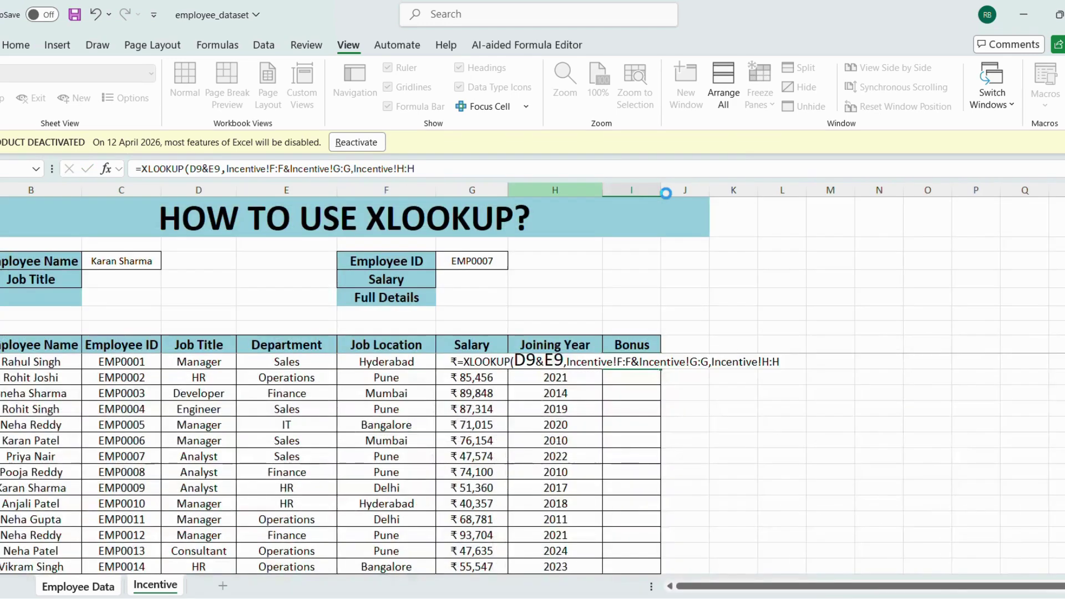
# Step: Copy the bonus formula from I9 down the Bonus column to the last employee row
pyautogui.hotkey('ctrl', 'c')
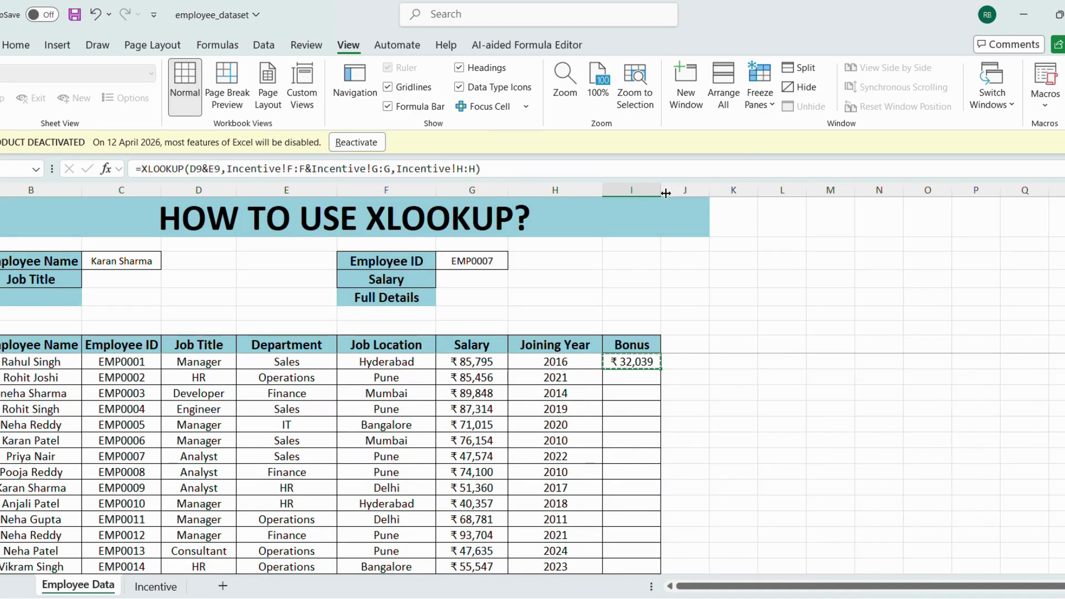
pyautogui.press('Left')
pyautogui.hotkey('ctrl', 'Down')
pyautogui.press('Right')
pyautogui.hotkey('ctrl', 'shift', 'Up')
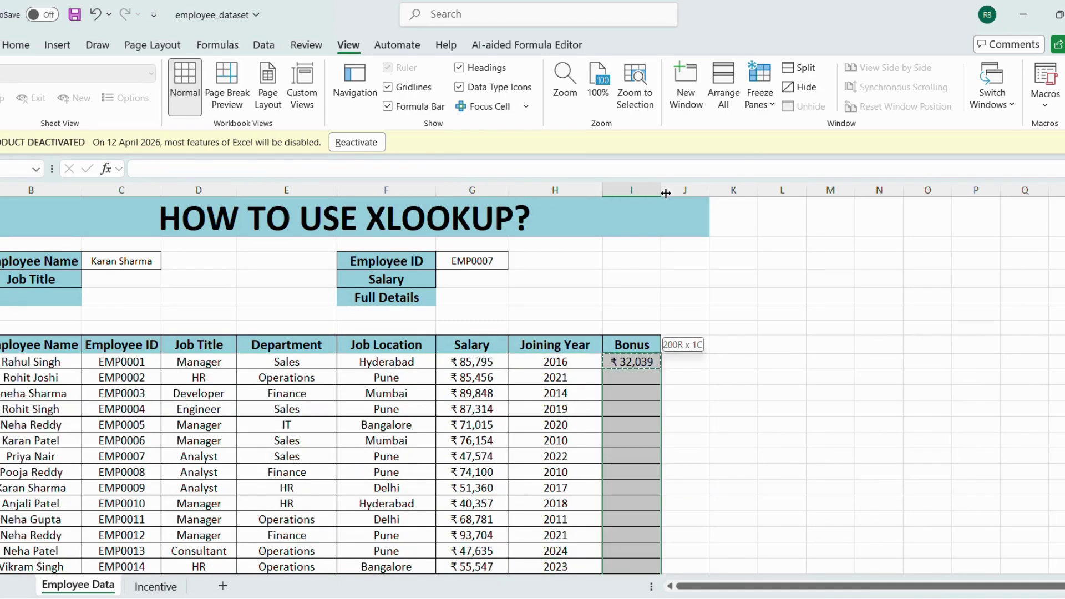
pyautogui.hotkey('ctrl', 'v')
pyautogui.hotkey('ctrl', 'Up')
pyautogui.press('Down')
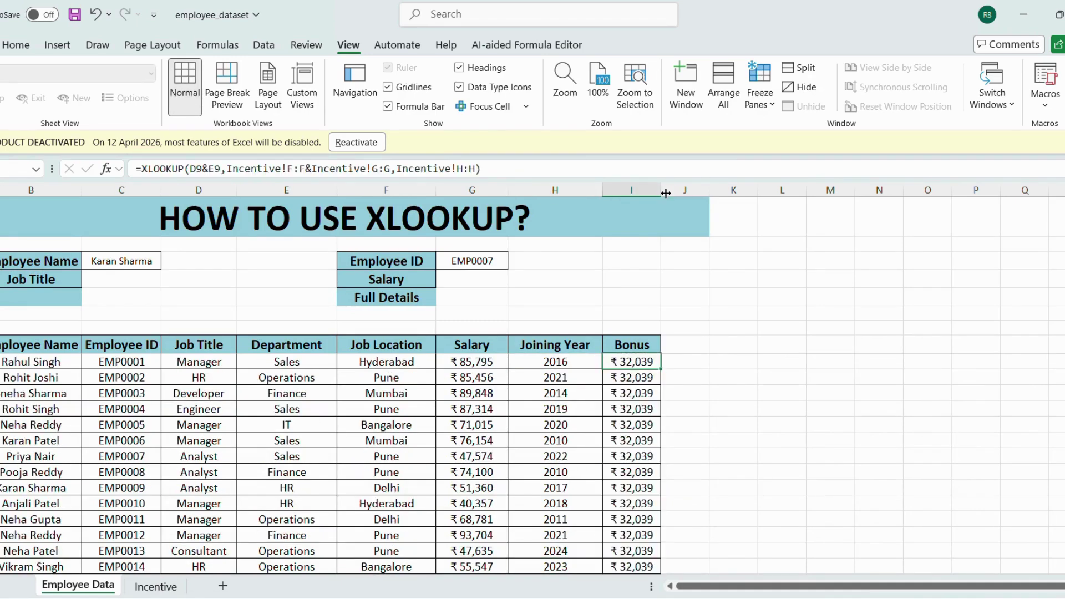
# Step: Check the filled bonuses, comparing the HR Operations employee's bonus in row 10 with the Incentive sheet's bonus table
pyautogui.scroll(-6, 664, 425)
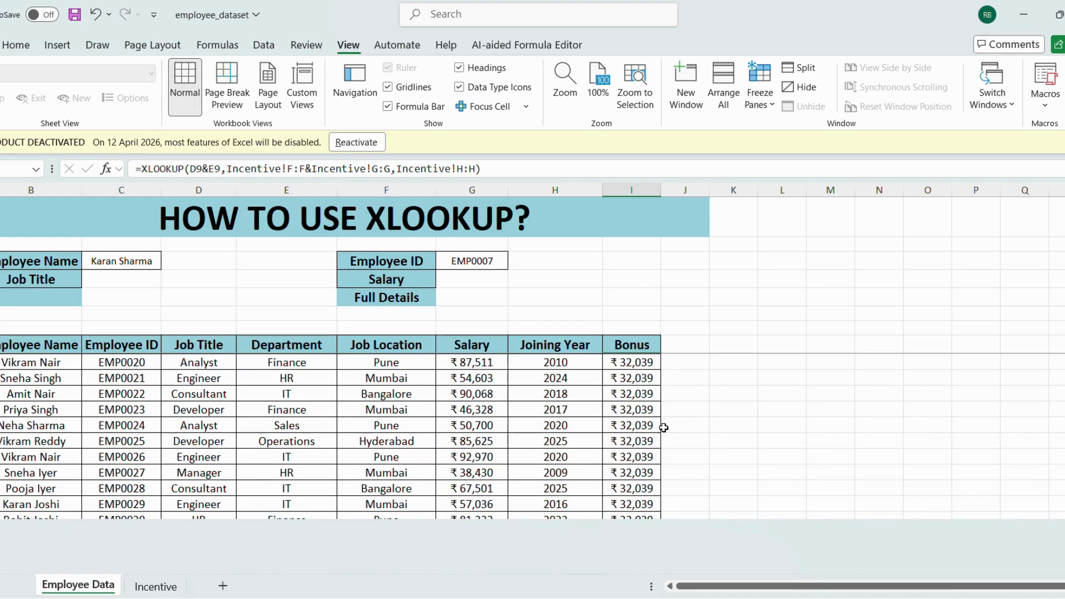
pyautogui.click(626, 471)
pyautogui.scroll(6, 658, 453)
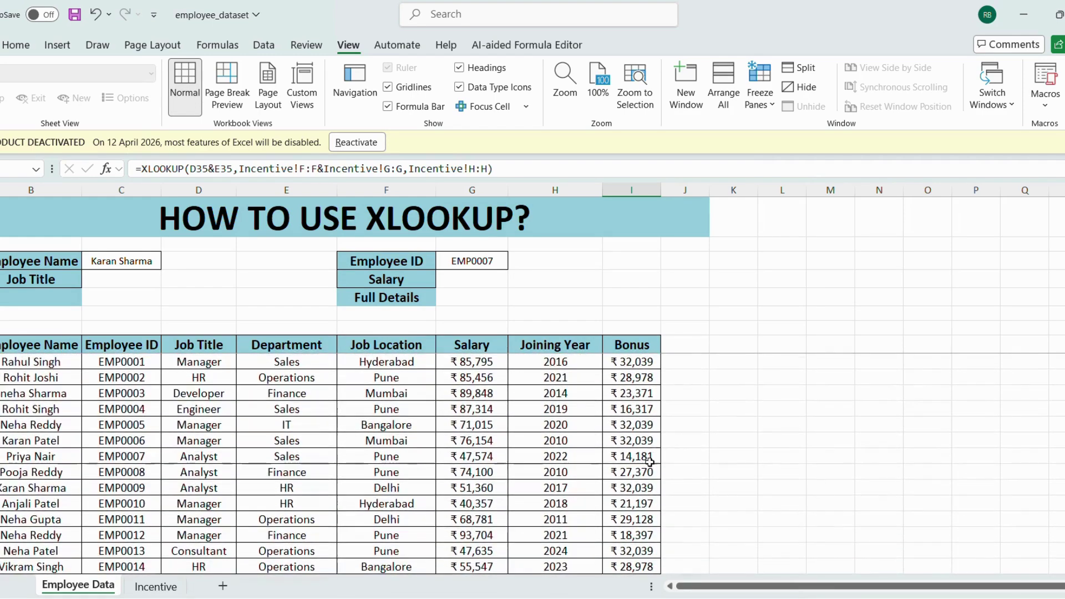
pyautogui.click(630, 394)
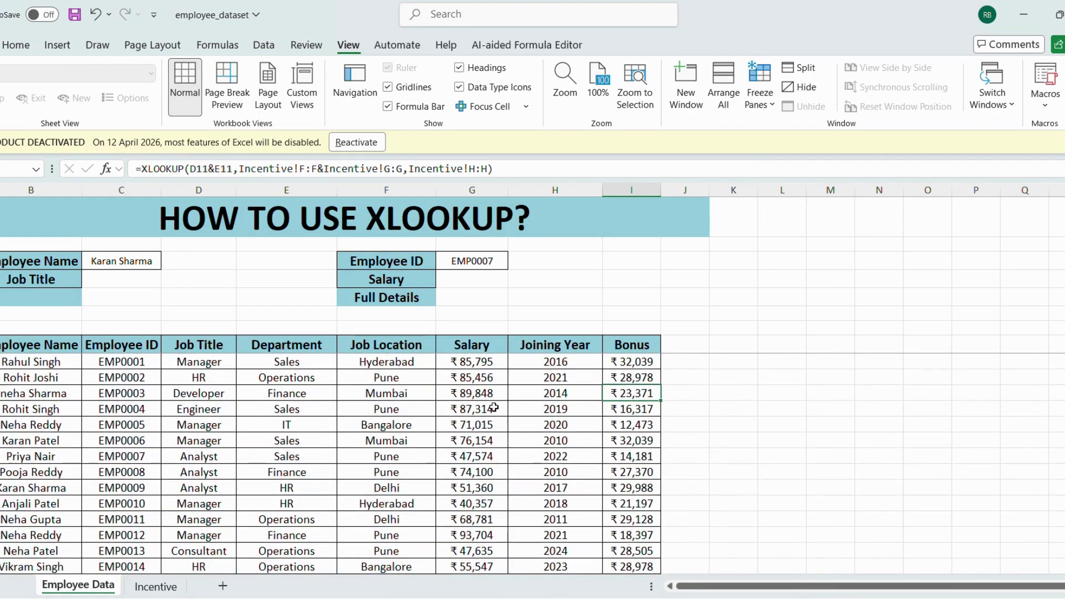
pyautogui.click(639, 378)
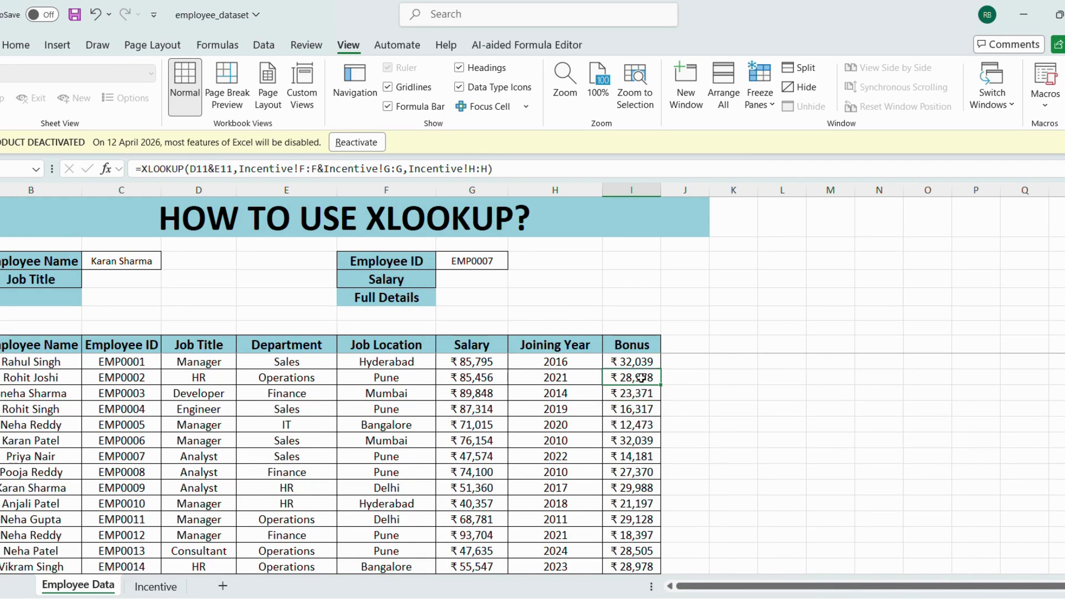
pyautogui.click(157, 587)
pyautogui.click(472, 292)
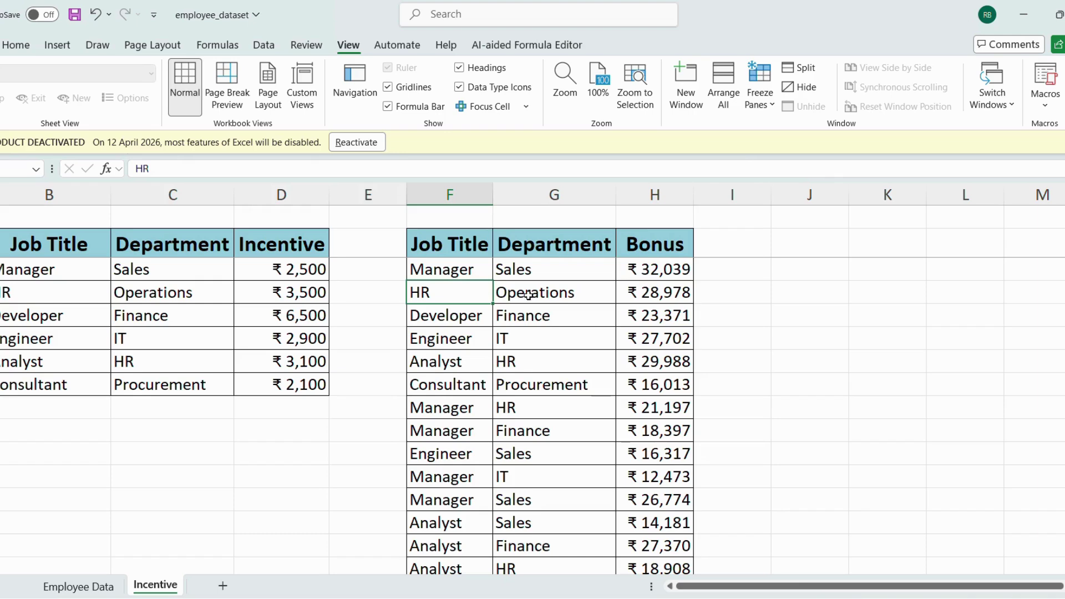
pyautogui.click(662, 291)
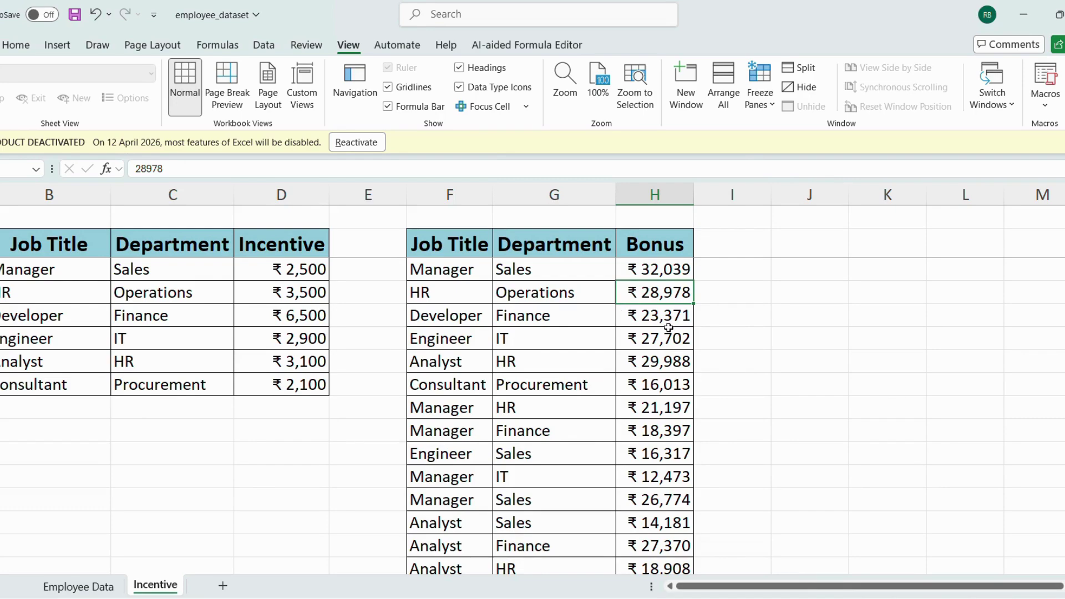
pyautogui.click(78, 586)
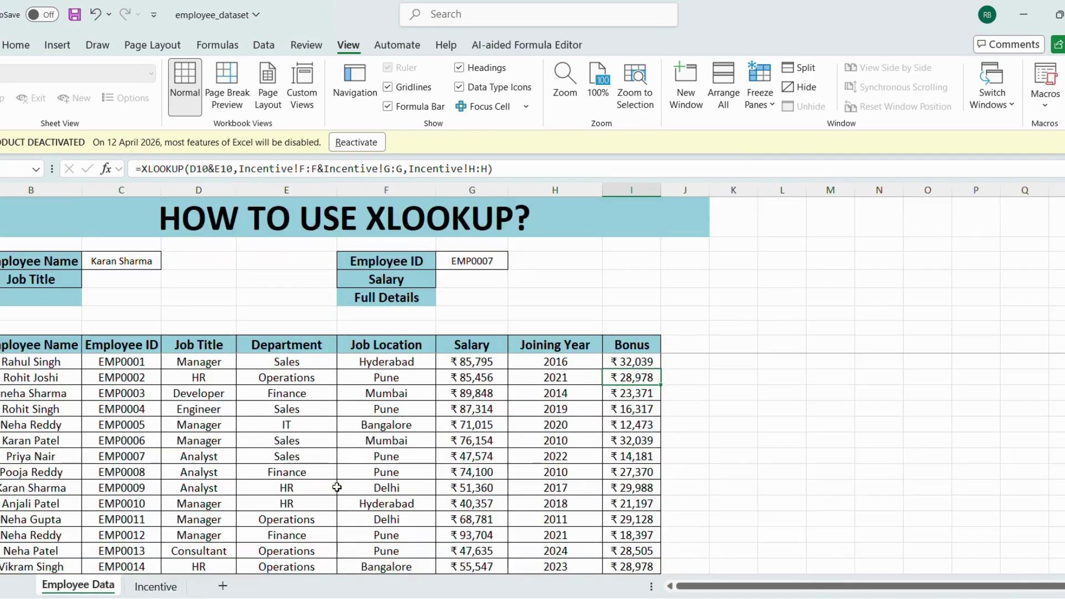
pyautogui.scroll(-2, 337, 487)
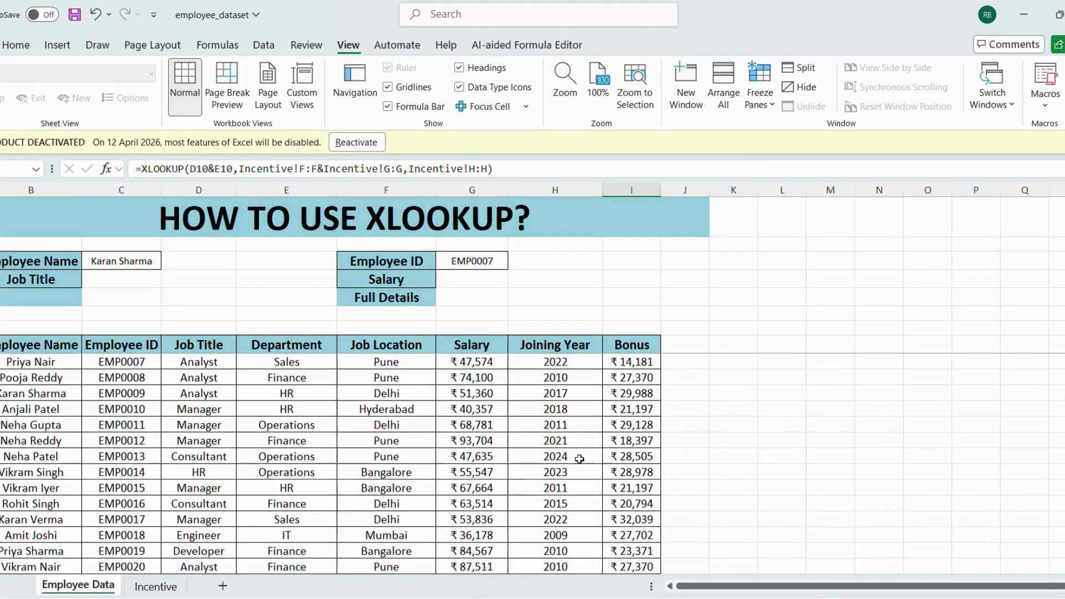
pyautogui.scroll(-2, 579, 459)
# Step: Set the bonus for the Developer job title in Finance to 300000 in the Incentive sheet's bonus table
pyautogui.click(150, 587)
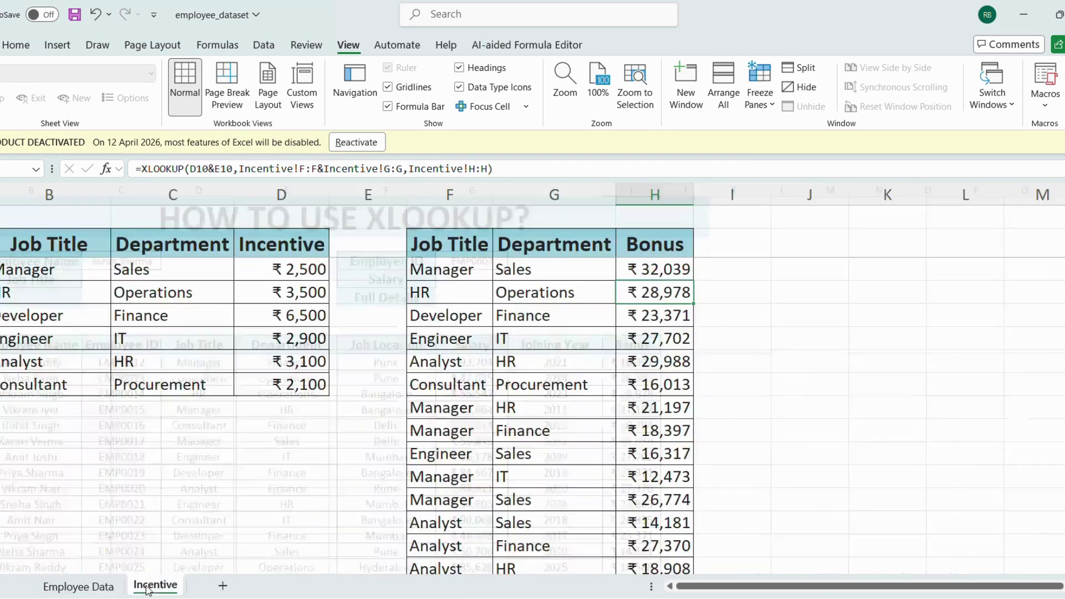
pyautogui.click(658, 315)
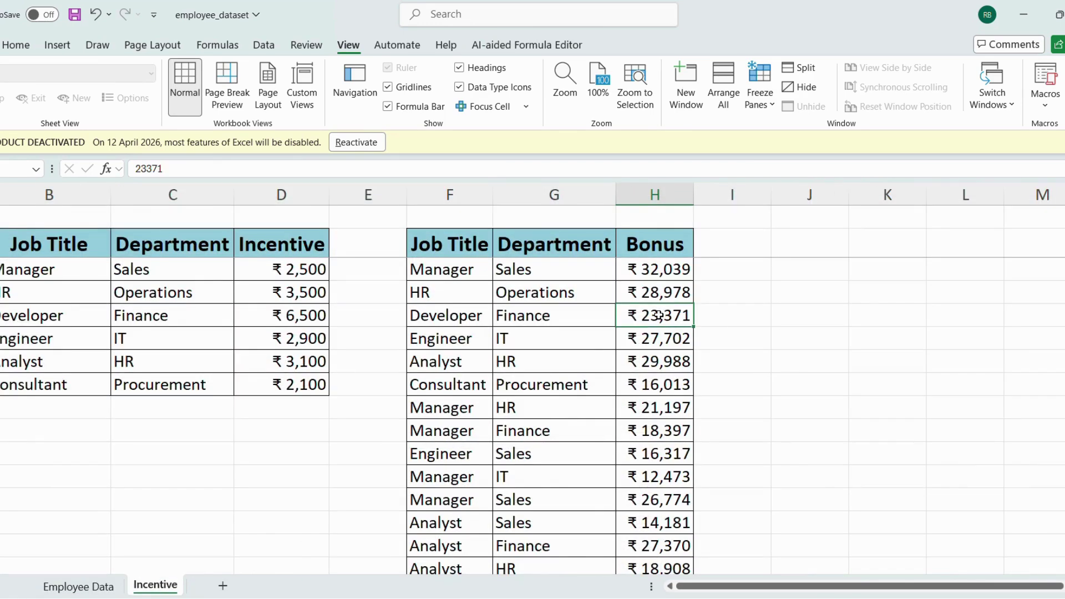
pyautogui.write('300000')
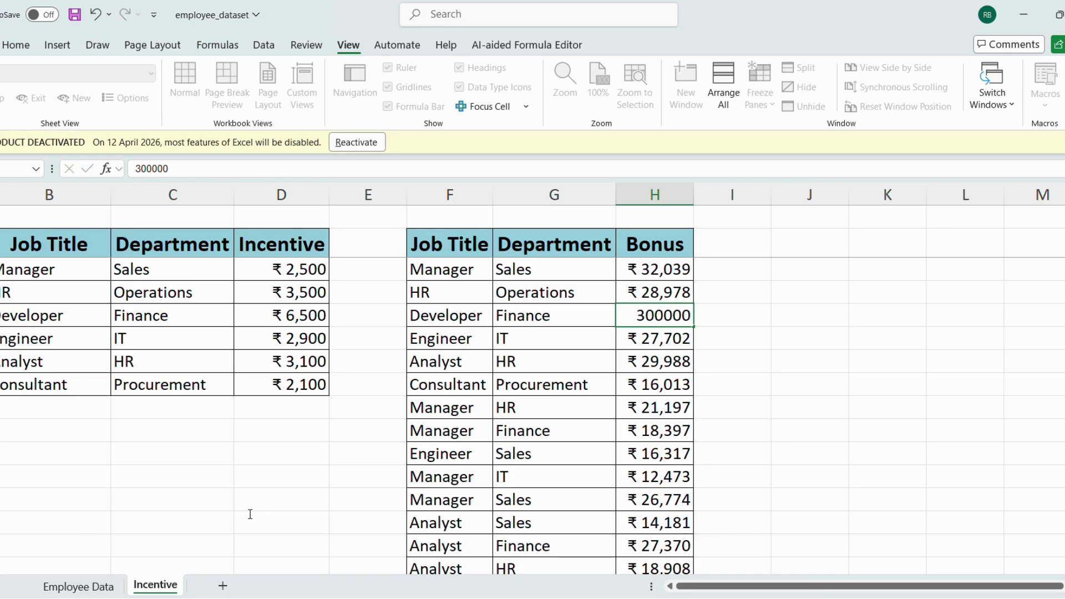
# Step: Check the bonus of the Finance Developer in row 51 of the Employee Data sheet against the changed bonus table
pyautogui.click(88, 589)
pyautogui.scroll(-2, 589, 456)
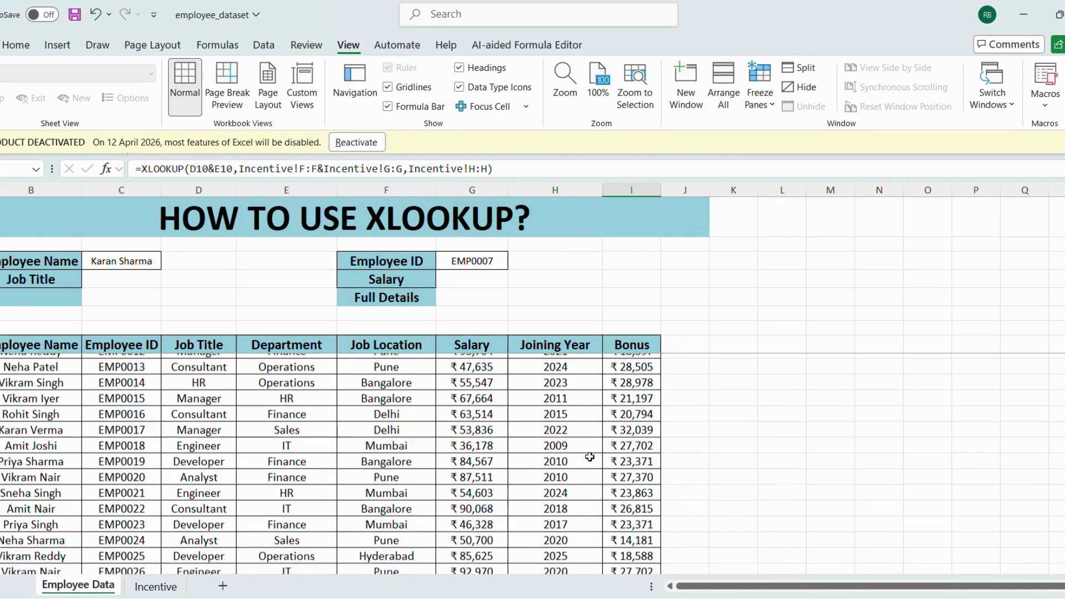
pyautogui.scroll(-6, 589, 457)
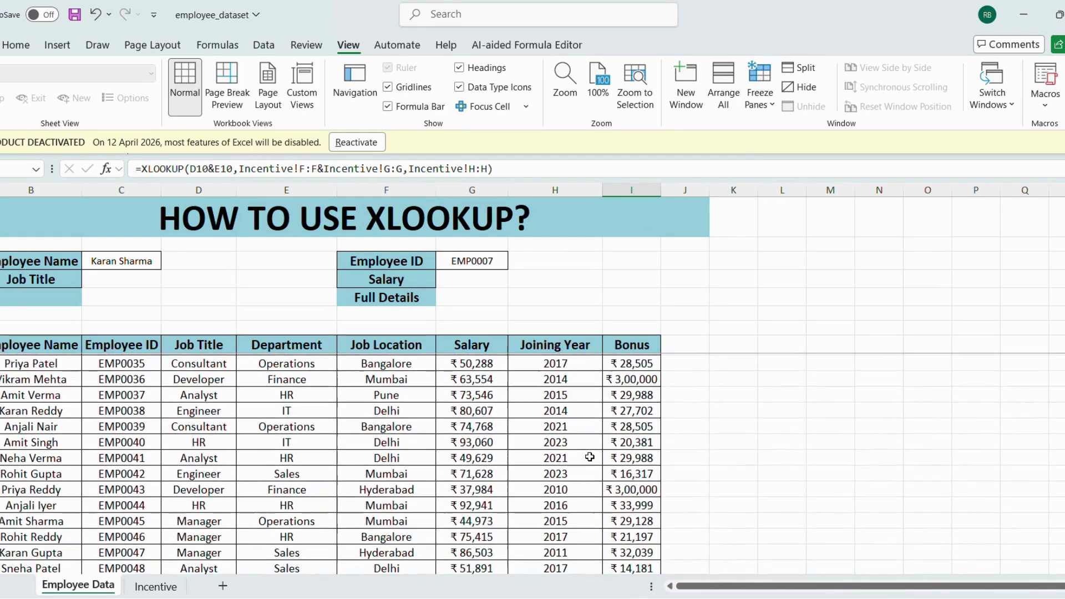
pyautogui.click(624, 470)
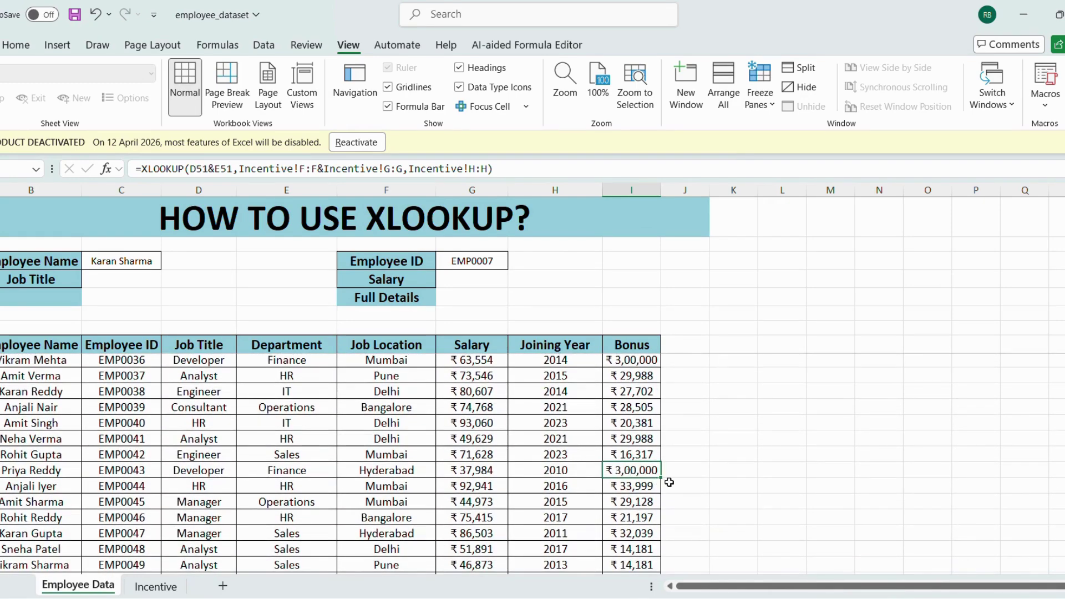
pyautogui.hotkey('shift', 'space')
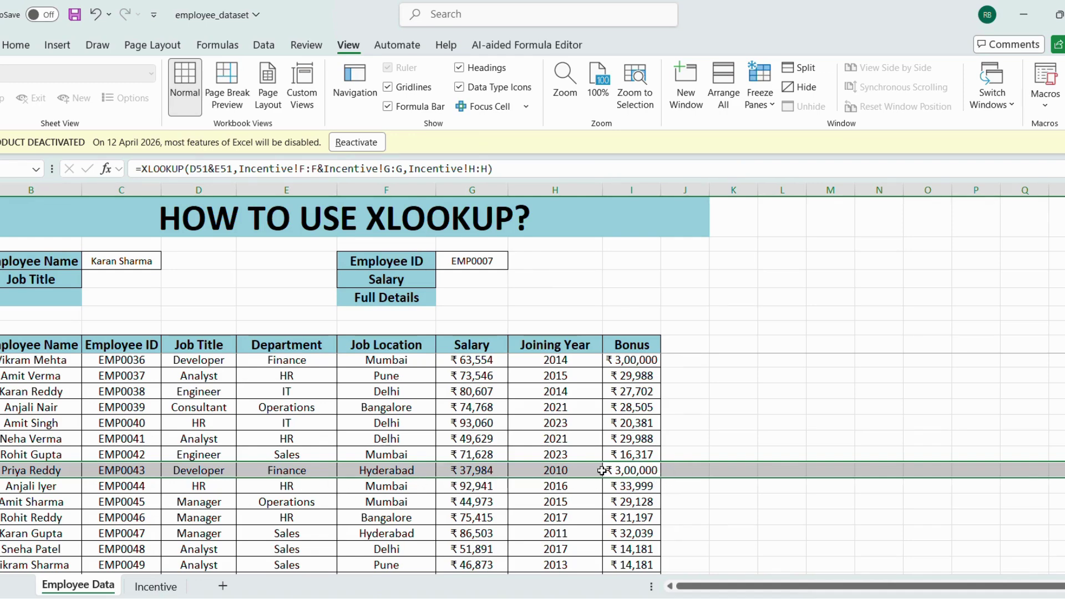
# Step: Examine the bonuses returned for the other employees in the Employee Data sheet, including the IT Engineer in row 82
pyautogui.scroll(-3, 620, 530)
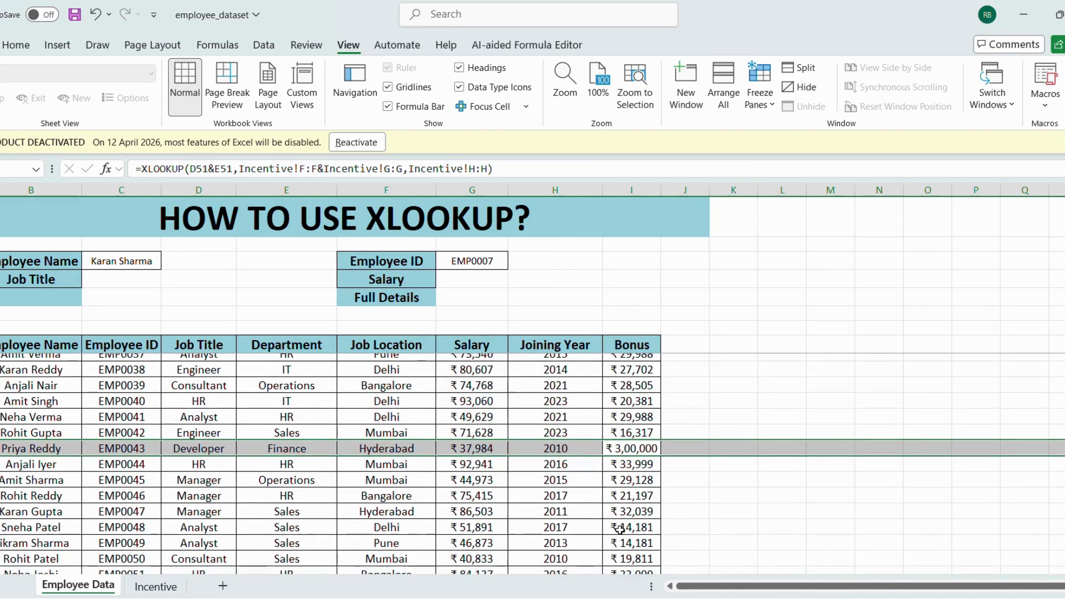
pyautogui.scroll(-4, 621, 529)
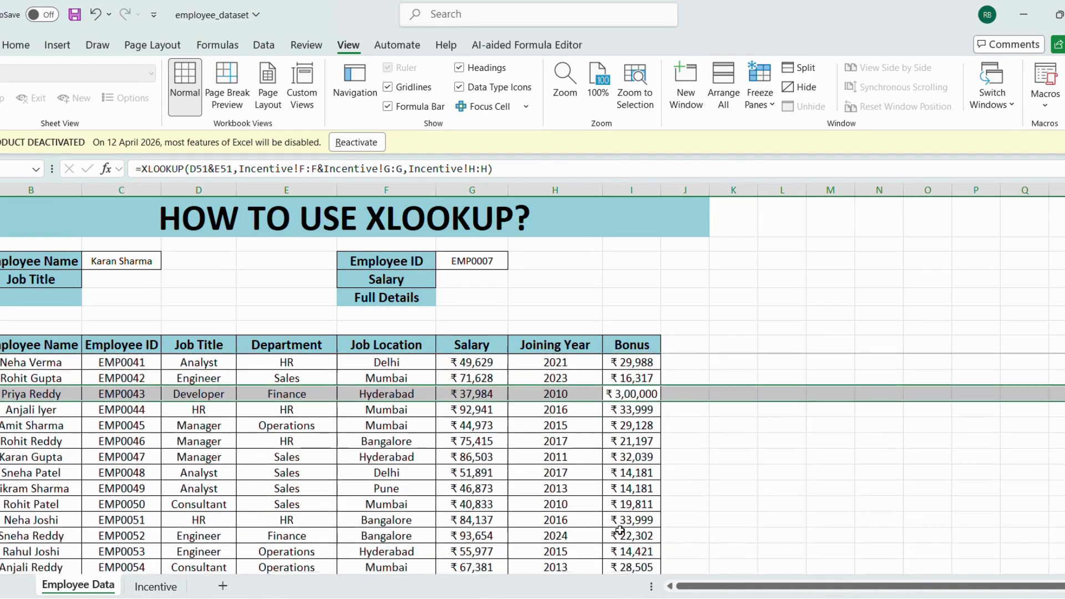
pyautogui.scroll(-6, 621, 530)
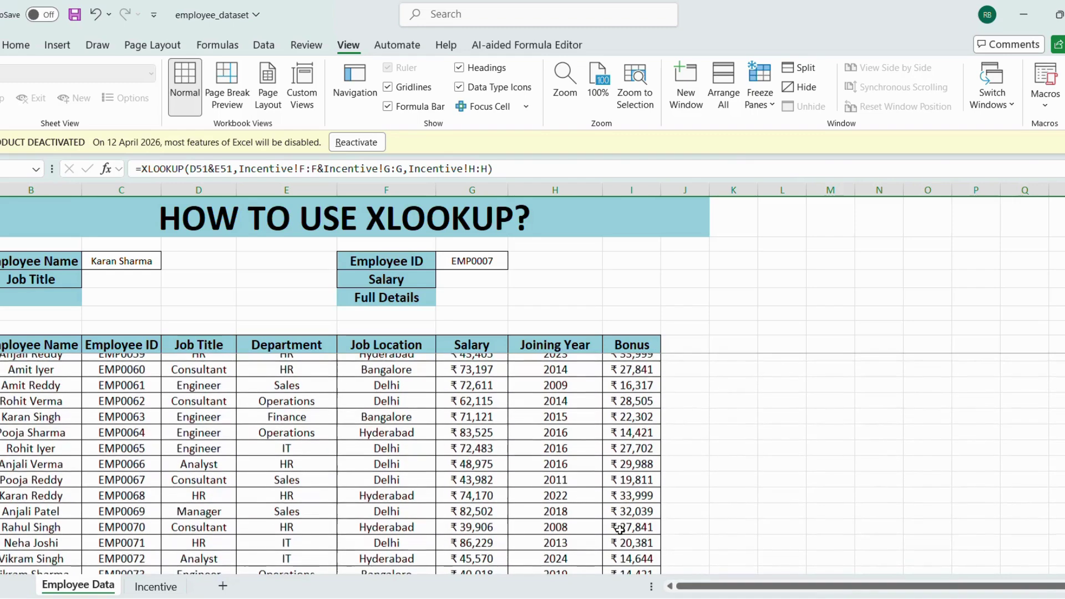
pyautogui.scroll(-1, 620, 530)
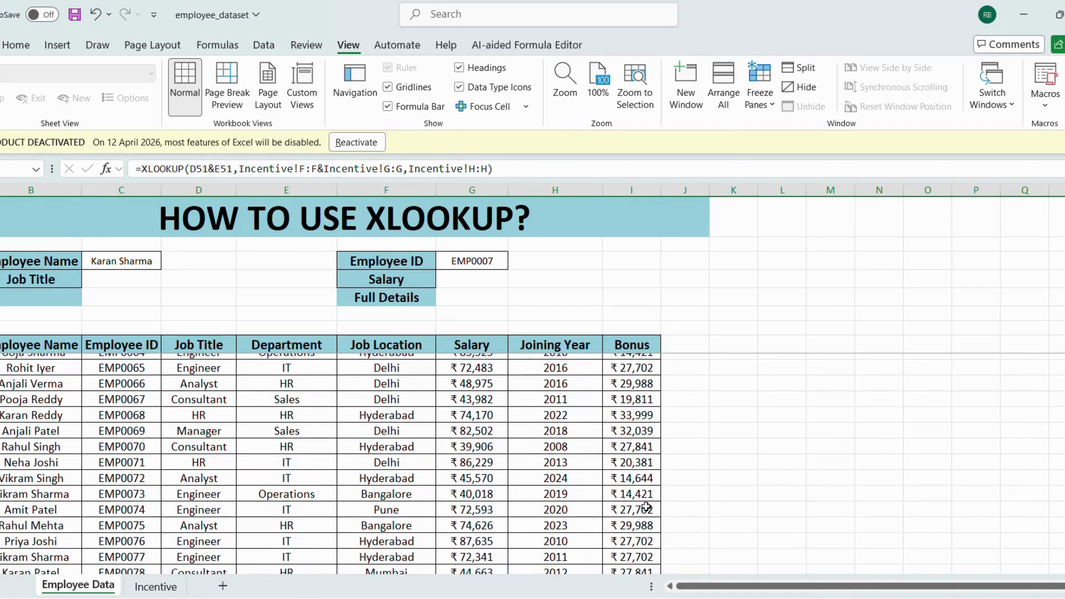
pyautogui.click(645, 508)
pyautogui.scroll(-1, 638, 507)
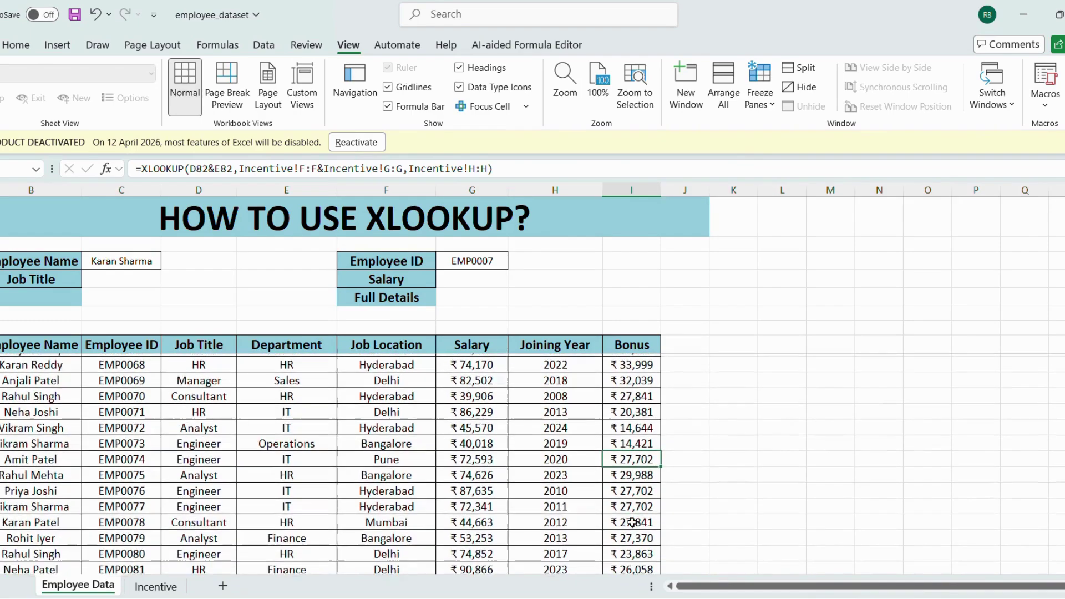
pyautogui.scroll(2, 635, 515)
pyautogui.scroll(7, 632, 523)
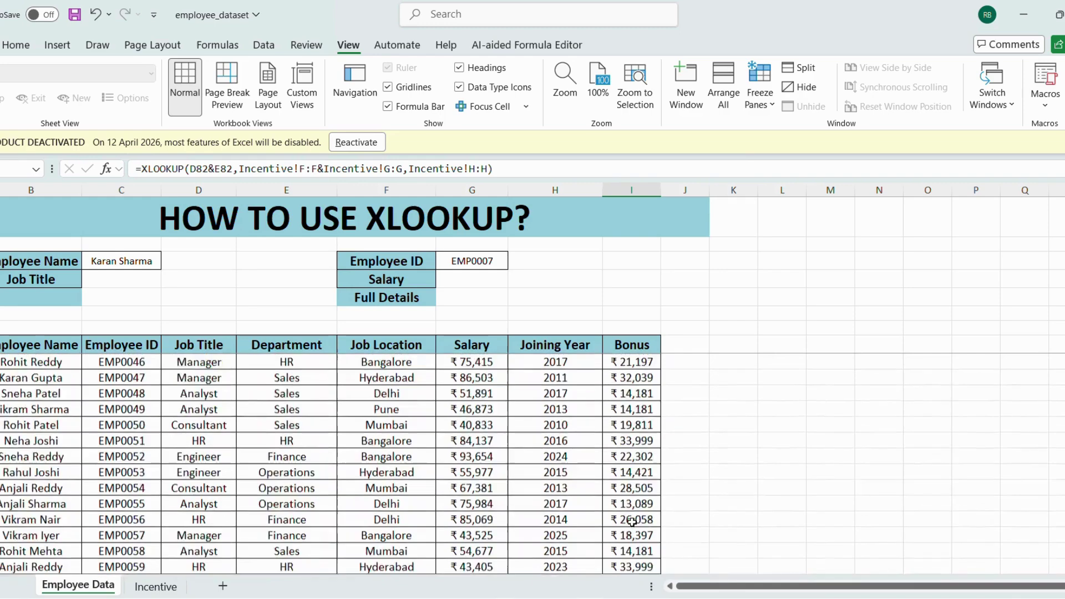
pyautogui.scroll(5, 632, 522)
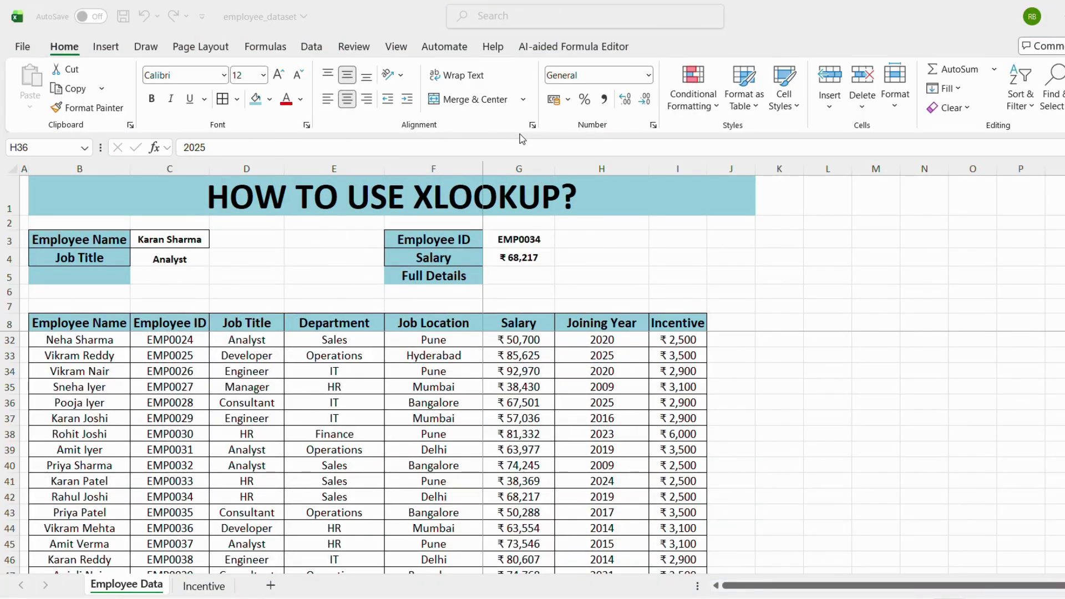